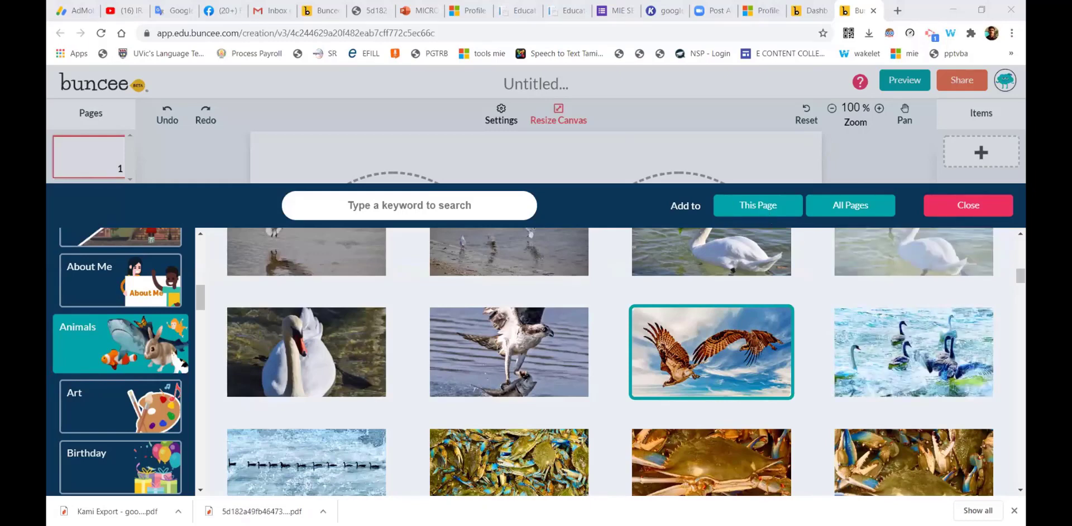
Set the two flying birds of prey image as this page's background and place a text box at the page's upper middle
{"action": "left_click", "coordinate": [763, 205]}
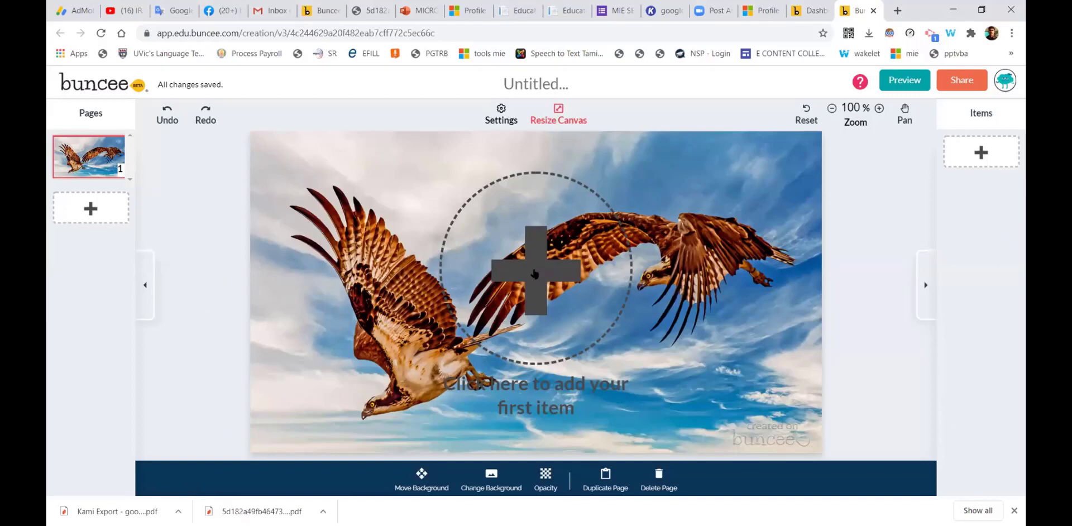
{"action": "left_click", "coordinate": [559, 298]}
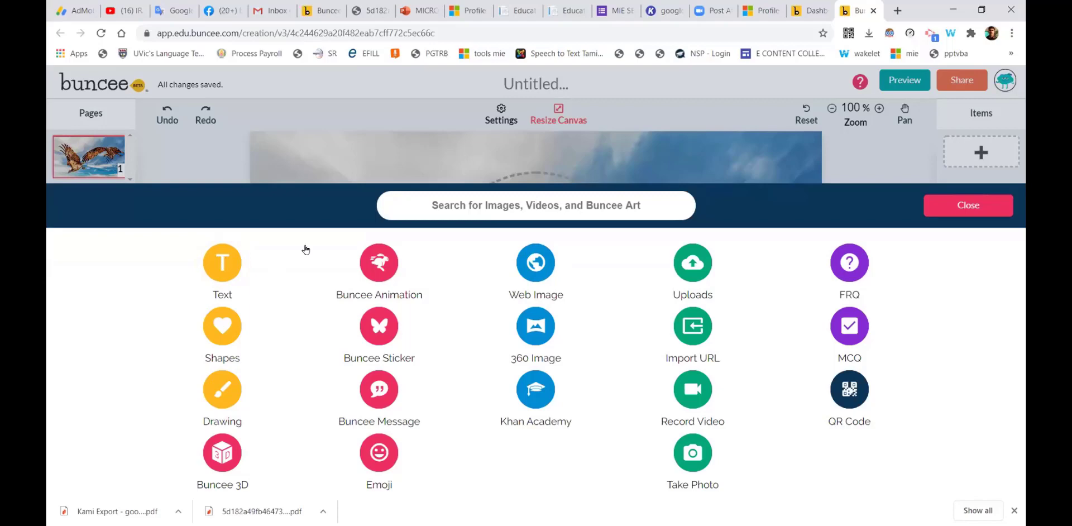
{"action": "left_click", "coordinate": [222, 262]}
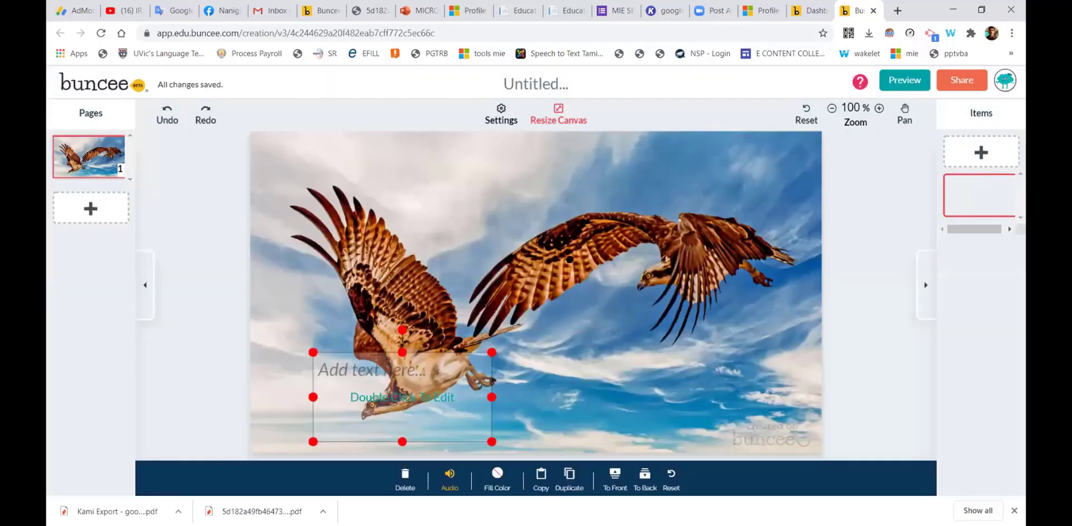
{"action": "left_click_drag", "start_coordinate": [569, 259], "coordinate": [547, 183]}
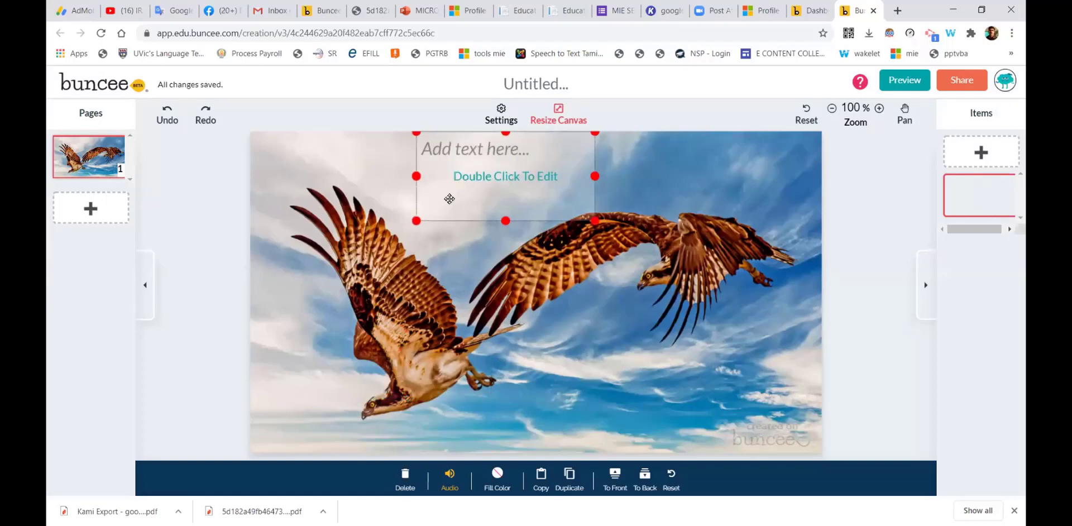
Enter the text "WELCOME TO ALL TO THIS SESSION" in the text box, breaking the line after "ALL"
{"action": "double_click", "coordinate": [501, 176]}
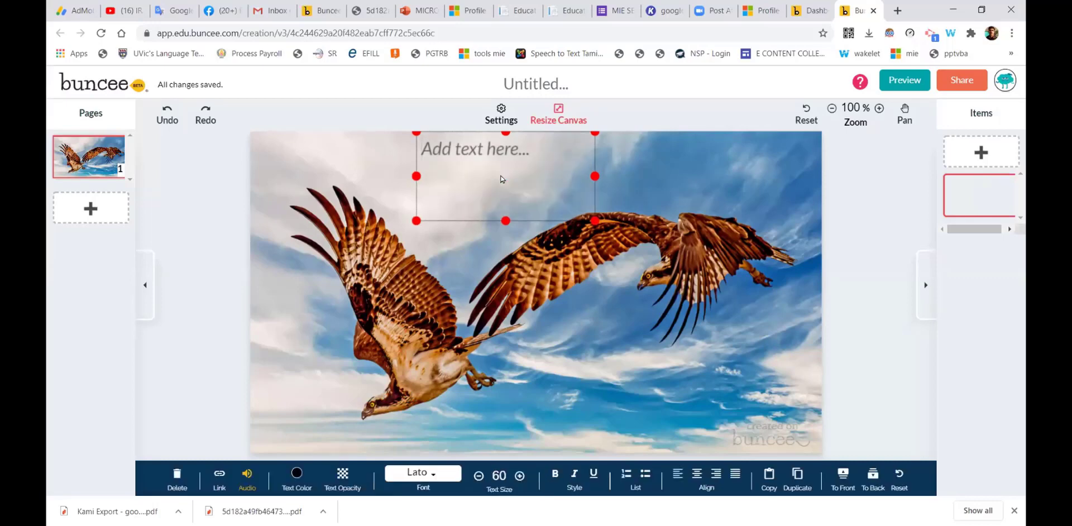
{"action": "type", "text": "WELC"}
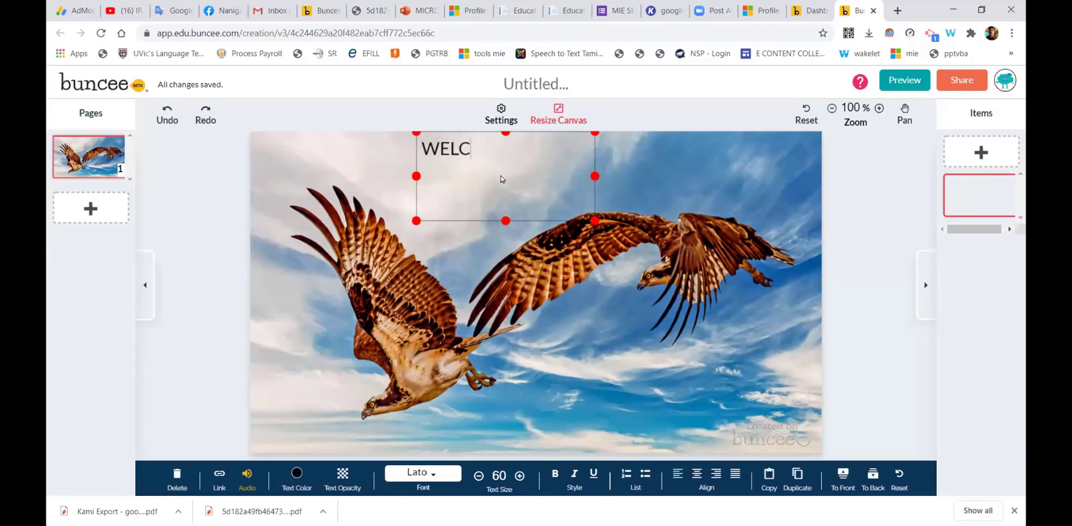
{"action": "type", "text": "OME TO AL"}
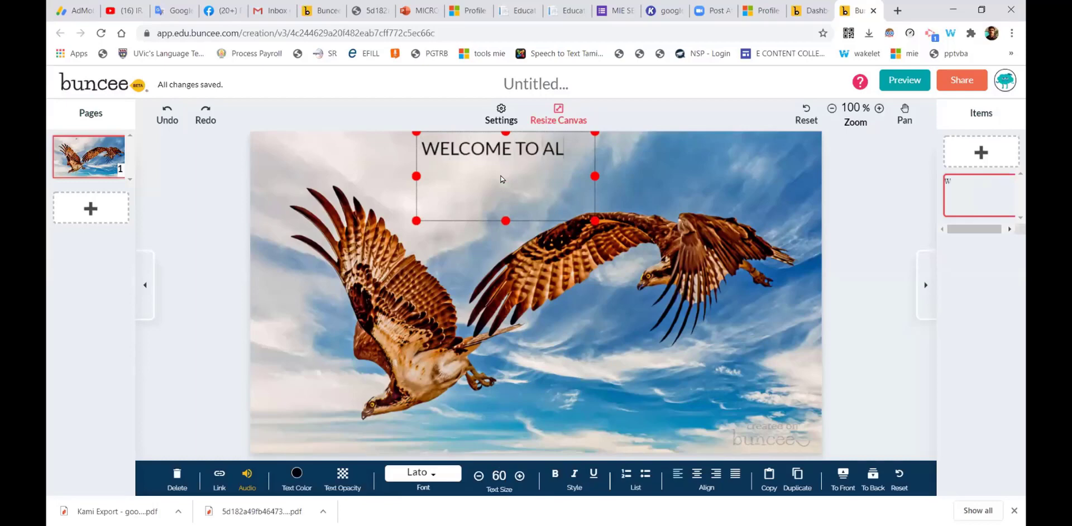
{"action": "type", "text": "L"}
{"action": "key", "text": "Return"}
{"action": "type", "text": "TO THI"}
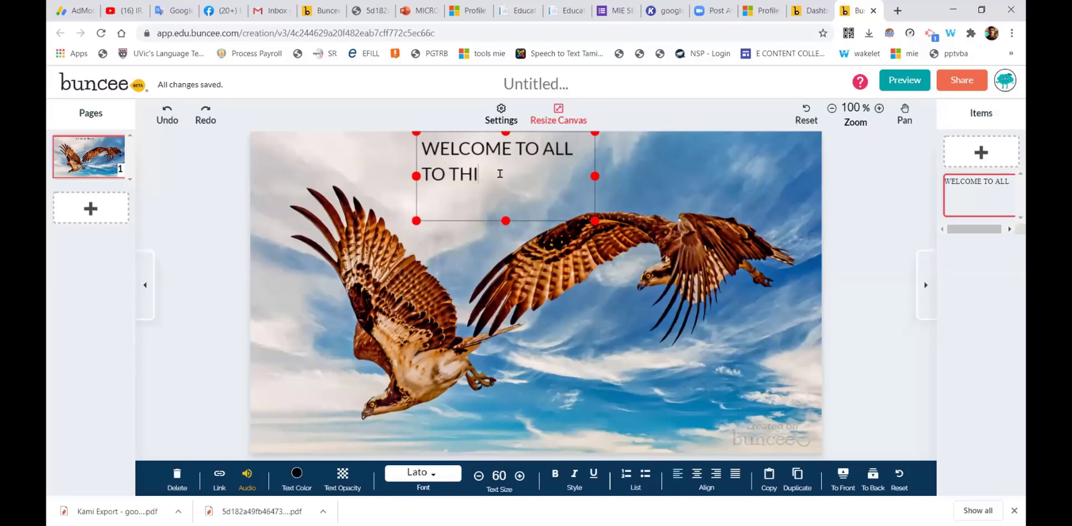
{"action": "type", "text": "S SESSION"}
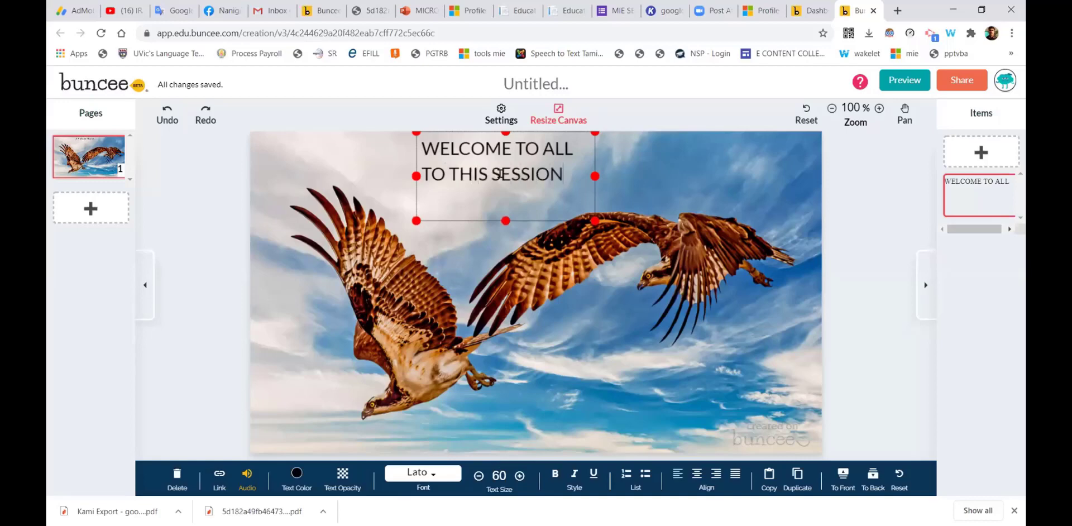
Widen the welcome text box on both sides so the title fits on one line, and deselect it
{"action": "left_click_drag", "start_coordinate": [397, 177], "coordinate": [344, 172]}
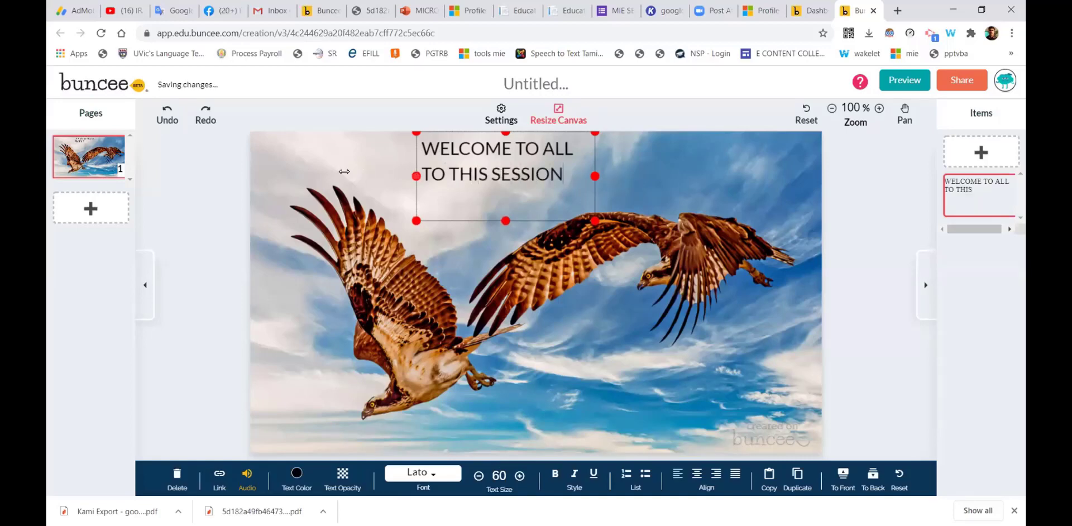
{"action": "left_click_drag", "start_coordinate": [675, 172], "coordinate": [717, 176]}
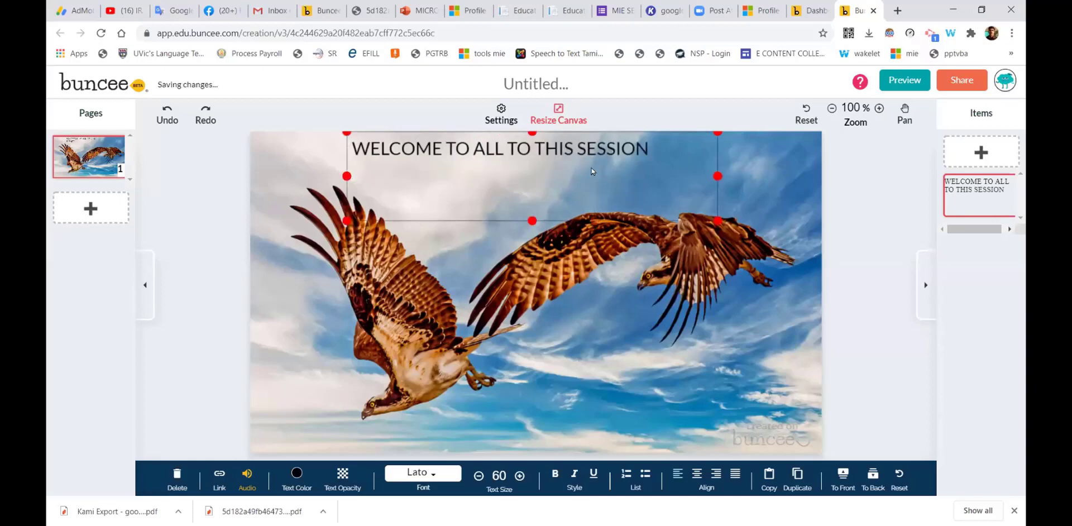
{"action": "left_click", "coordinate": [468, 231]}
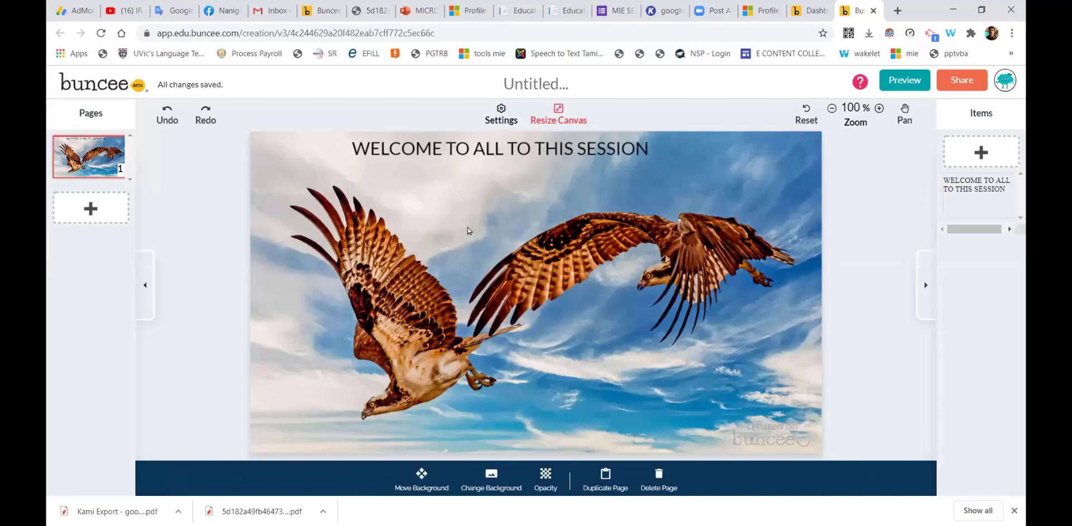
Add a second blank page and search the background library for "TRAINING"
{"action": "left_click", "coordinate": [120, 208]}
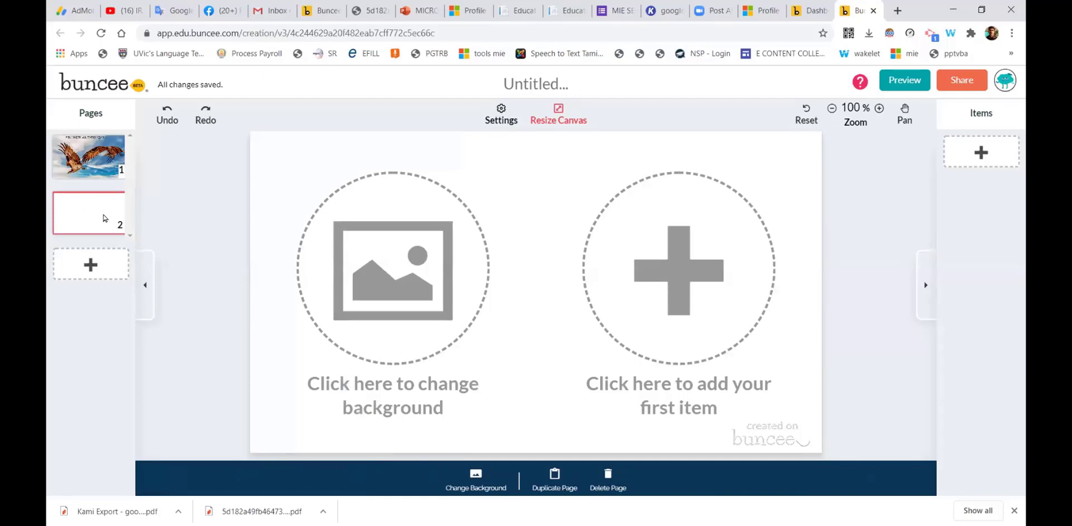
{"action": "left_click", "coordinate": [81, 161]}
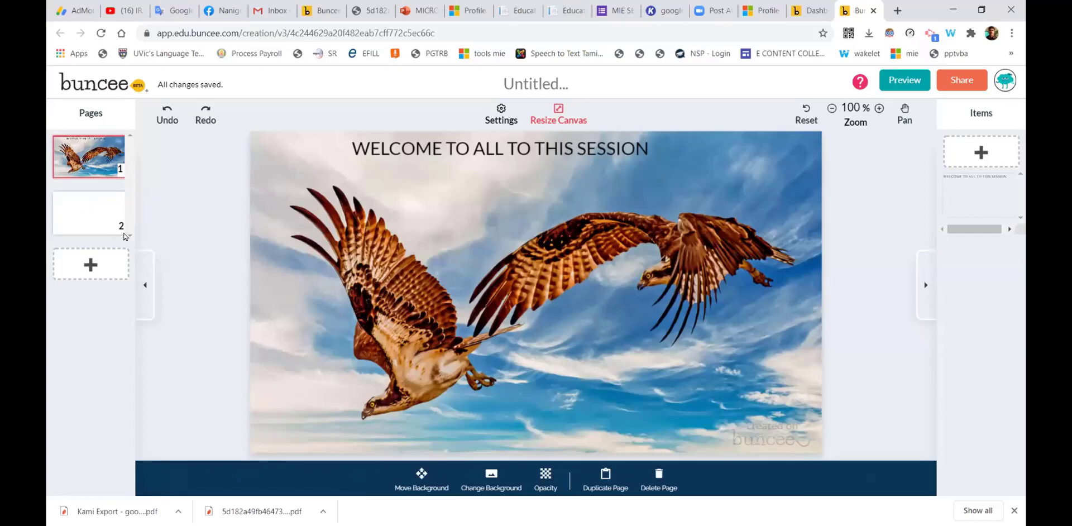
{"action": "left_click", "coordinate": [380, 278]}
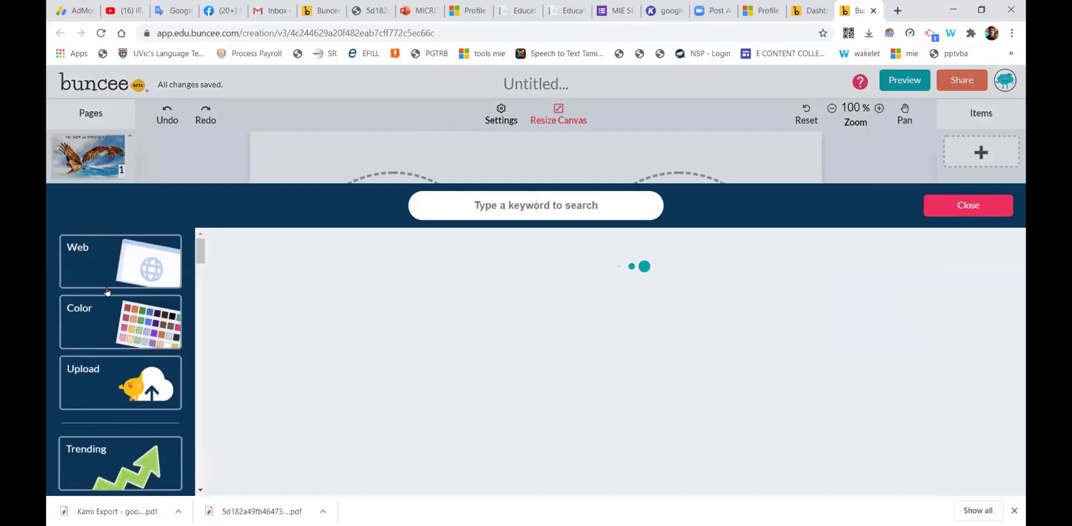
{"action": "scroll", "coordinate": [107, 291], "scroll_direction": "down", "scroll_amount": 5}
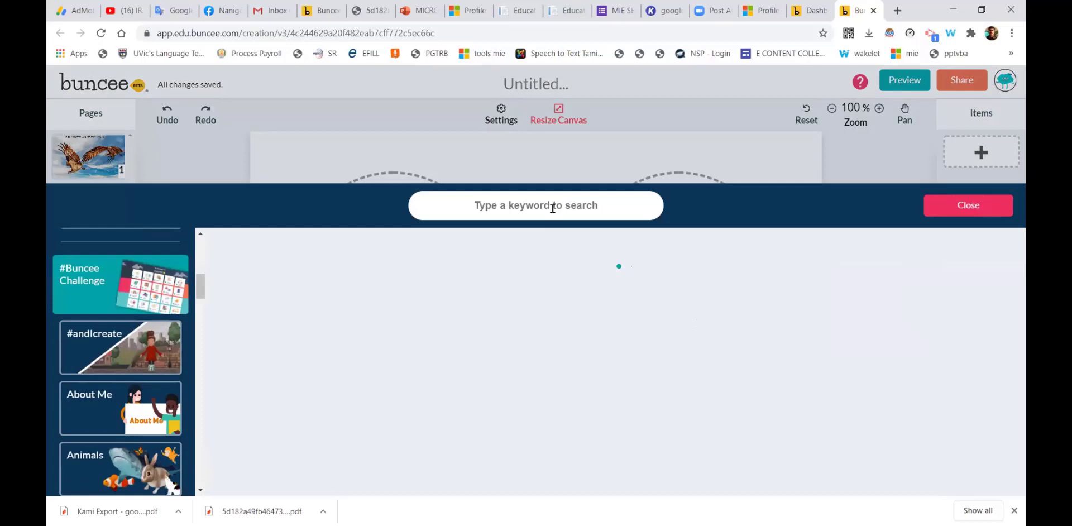
{"action": "left_click", "coordinate": [552, 208]}
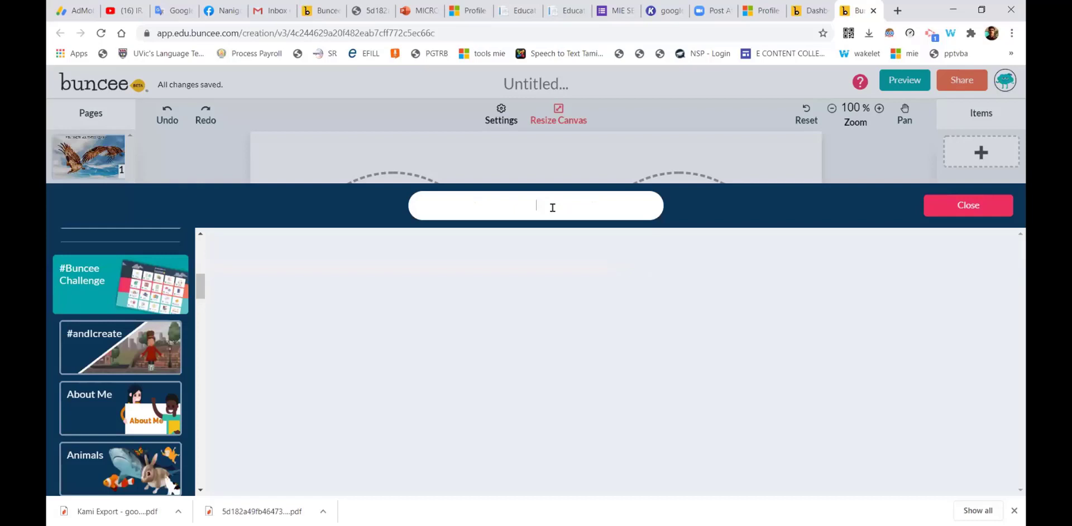
{"action": "type", "text": "TRA"}
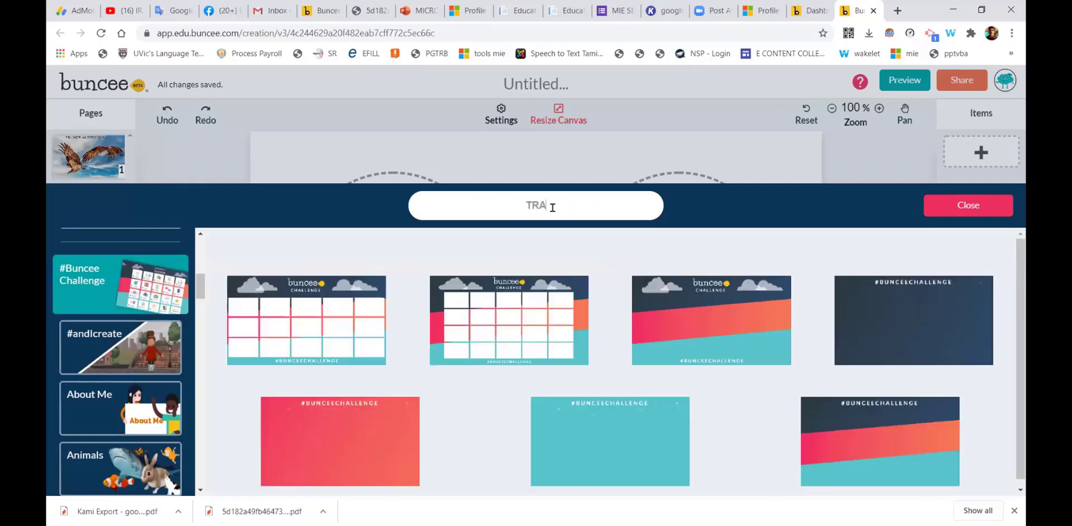
{"action": "type", "text": "ININ"}
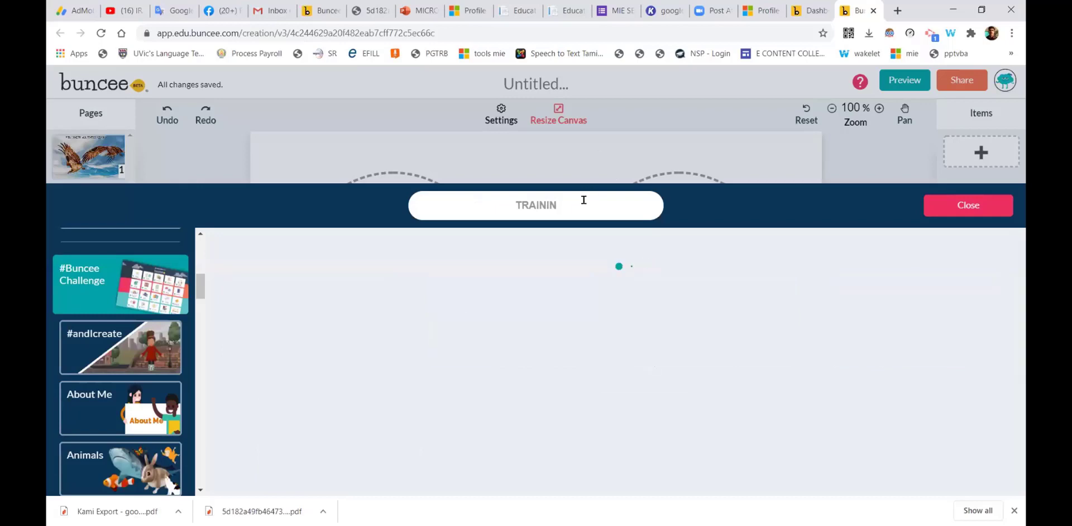
{"action": "type", "text": "G"}
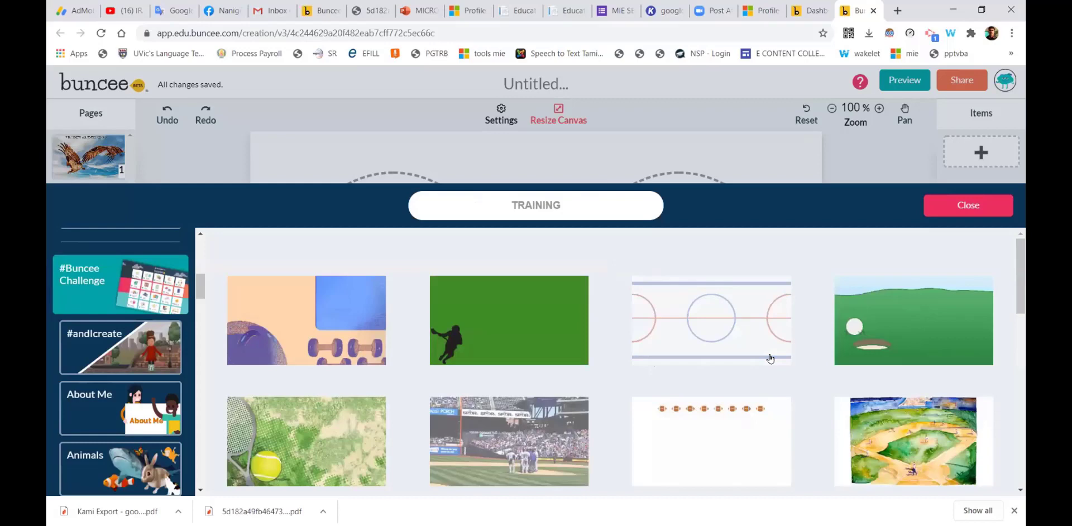
Set the green American football field with yard lines as the background of page 2
{"action": "scroll", "coordinate": [770, 359], "scroll_direction": "down", "scroll_amount": 2}
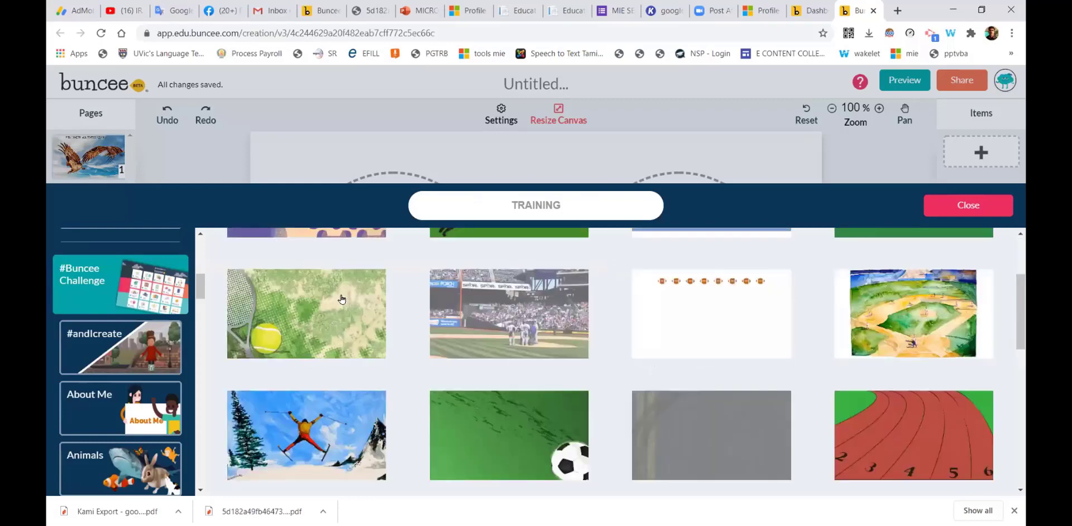
{"action": "scroll", "coordinate": [342, 299], "scroll_direction": "down", "scroll_amount": 2}
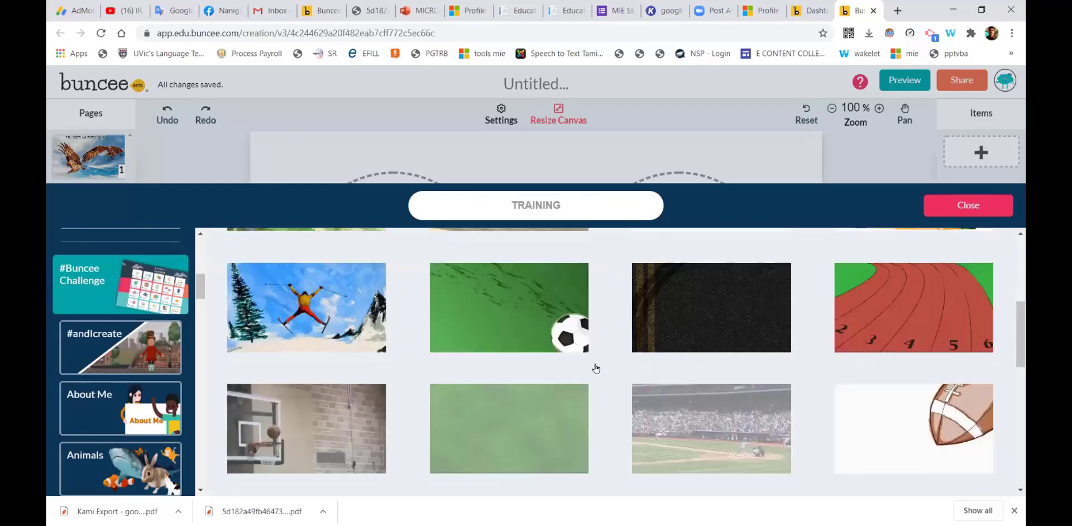
{"action": "scroll", "coordinate": [596, 368], "scroll_direction": "down", "scroll_amount": 2}
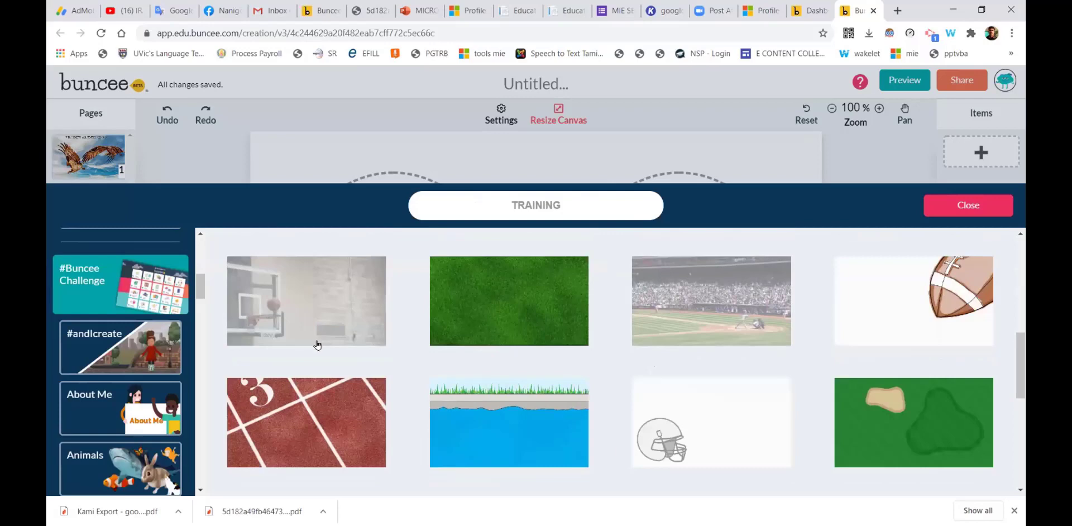
{"action": "scroll", "coordinate": [316, 344], "scroll_direction": "down", "scroll_amount": 3}
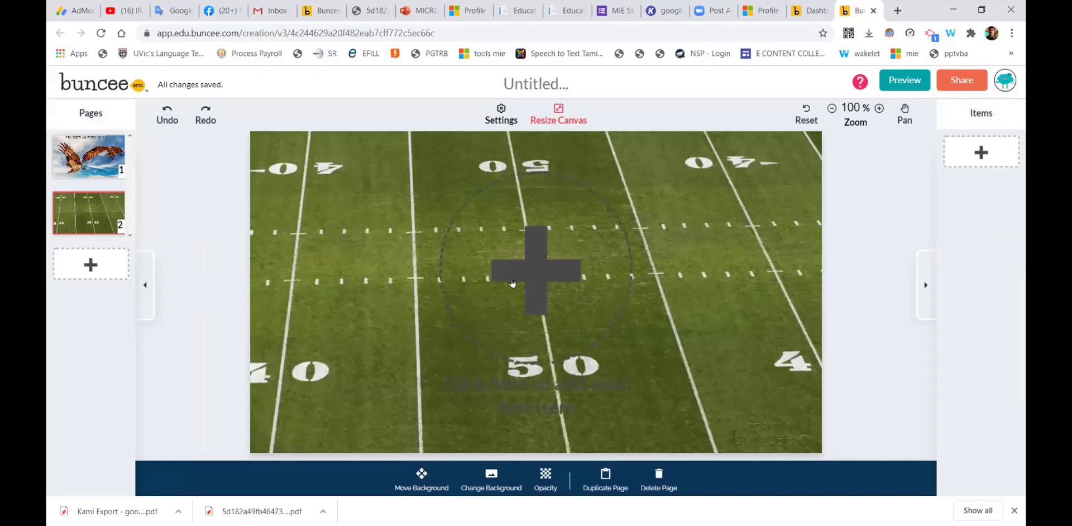
Start adding shapes to page 2, selecting the seven polygons from Triangle through Nonagon
{"action": "left_click", "coordinate": [535, 270]}
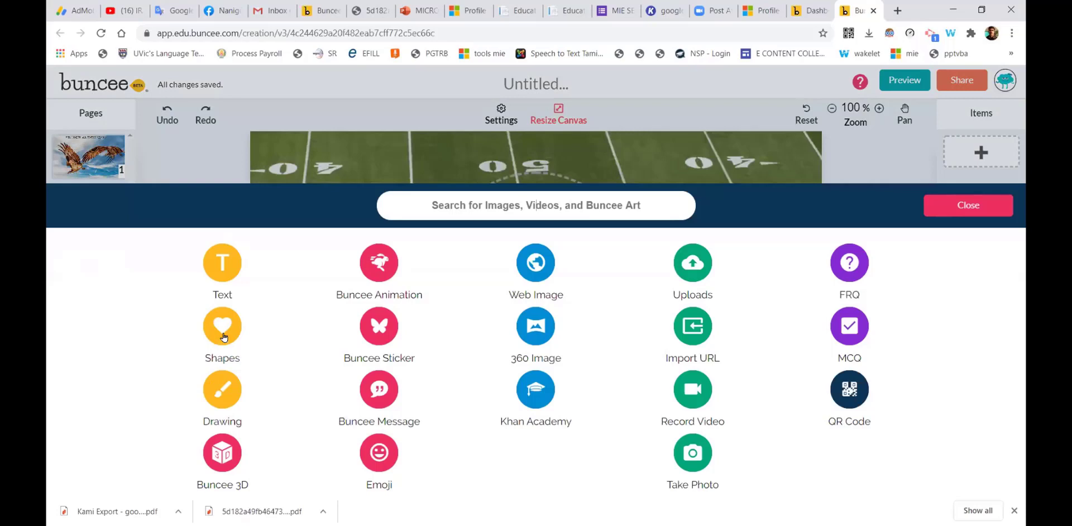
{"action": "left_click", "coordinate": [640, 216]}
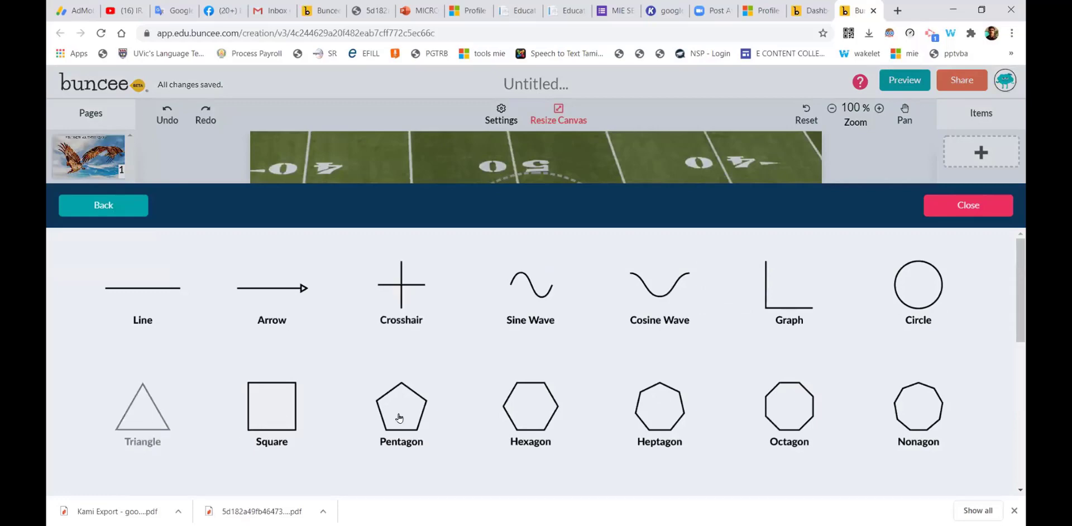
{"action": "left_click", "coordinate": [541, 426]}
{"action": "left_click", "coordinate": [805, 407]}
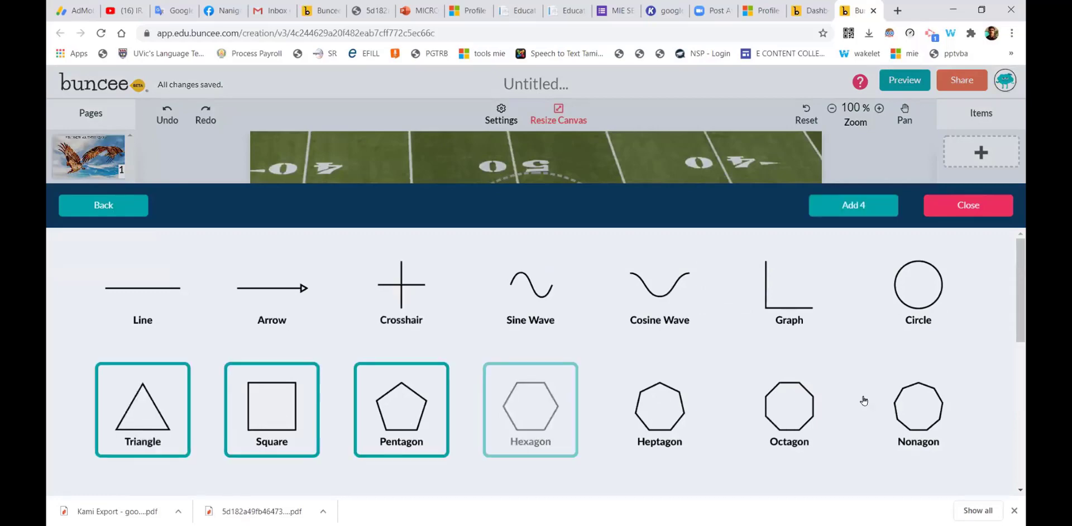
{"action": "left_click", "coordinate": [885, 406]}
{"action": "left_click", "coordinate": [772, 405]}
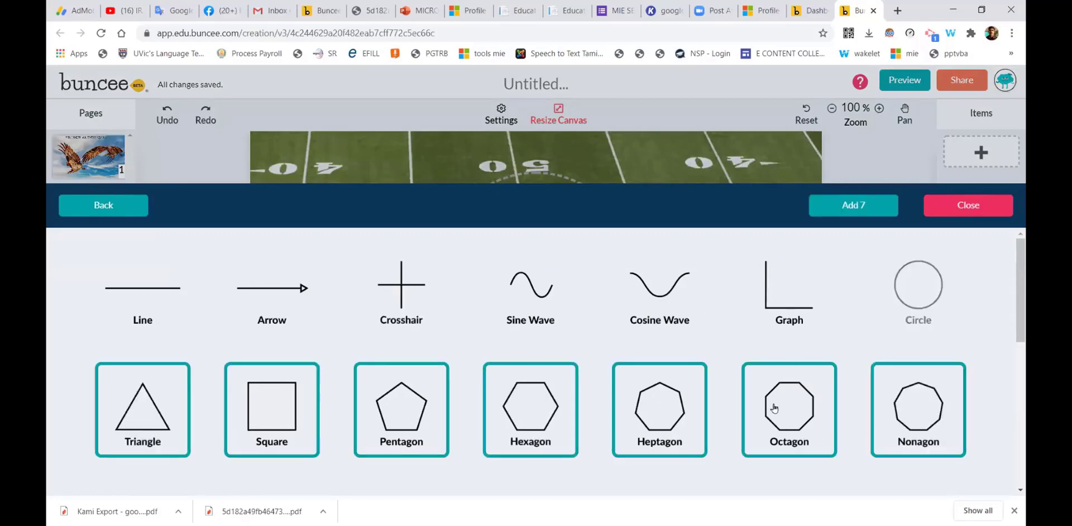
Reduce the shape selection to Triangle and Square and add both to page 2
{"action": "left_click", "coordinate": [682, 421]}
{"action": "left_click", "coordinate": [510, 432]}
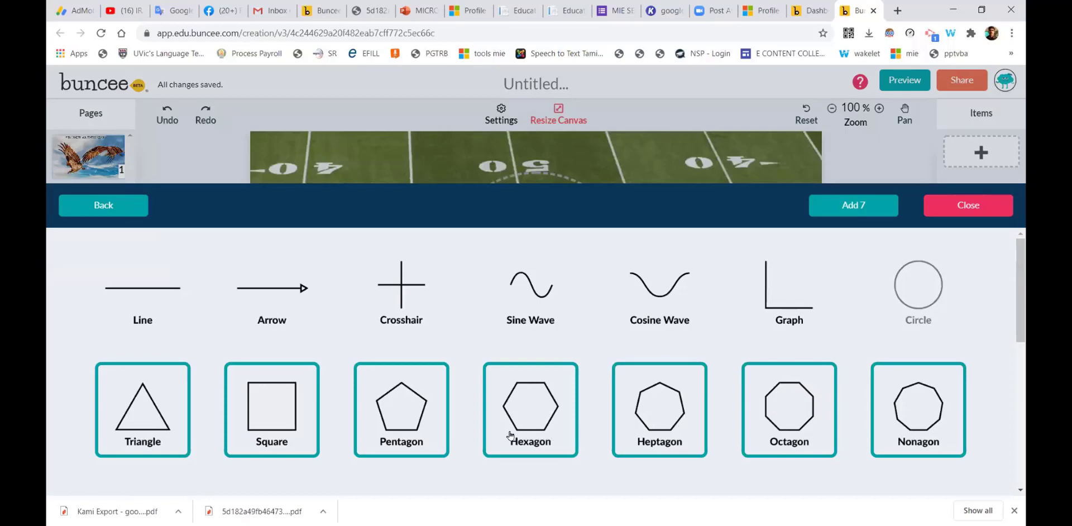
{"action": "left_click", "coordinate": [307, 416]}
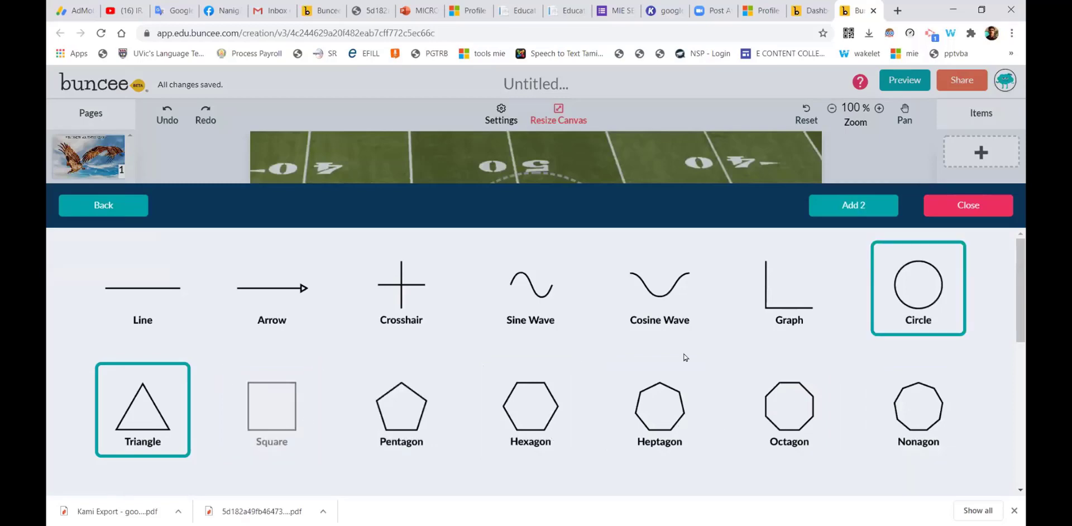
{"action": "left_click", "coordinate": [915, 322]}
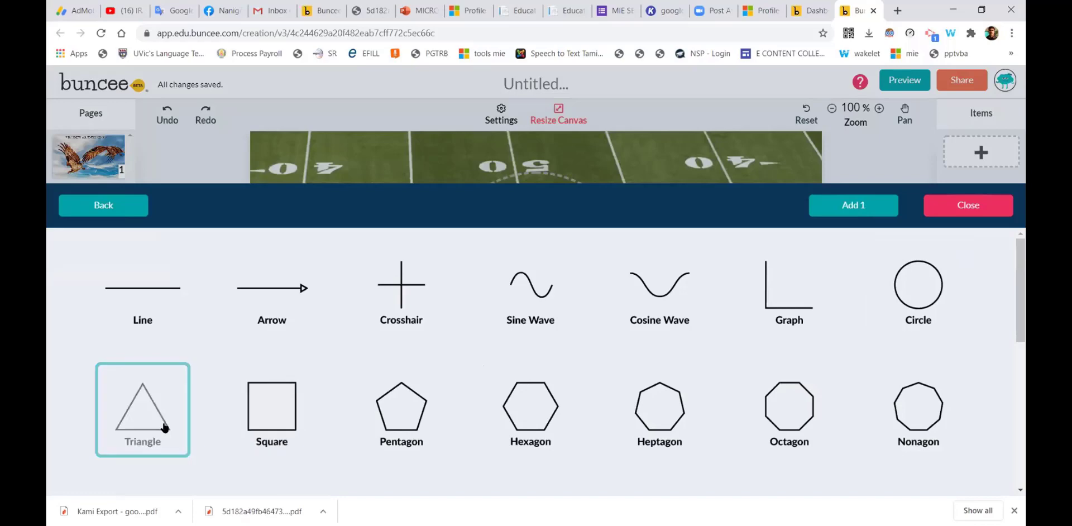
{"action": "left_click", "coordinate": [287, 418]}
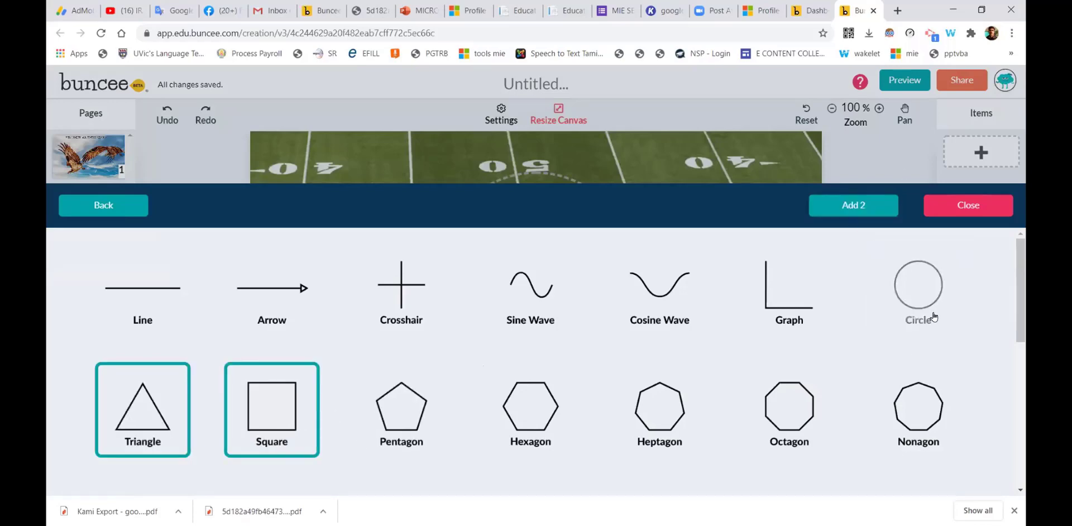
{"action": "left_click", "coordinate": [836, 210]}
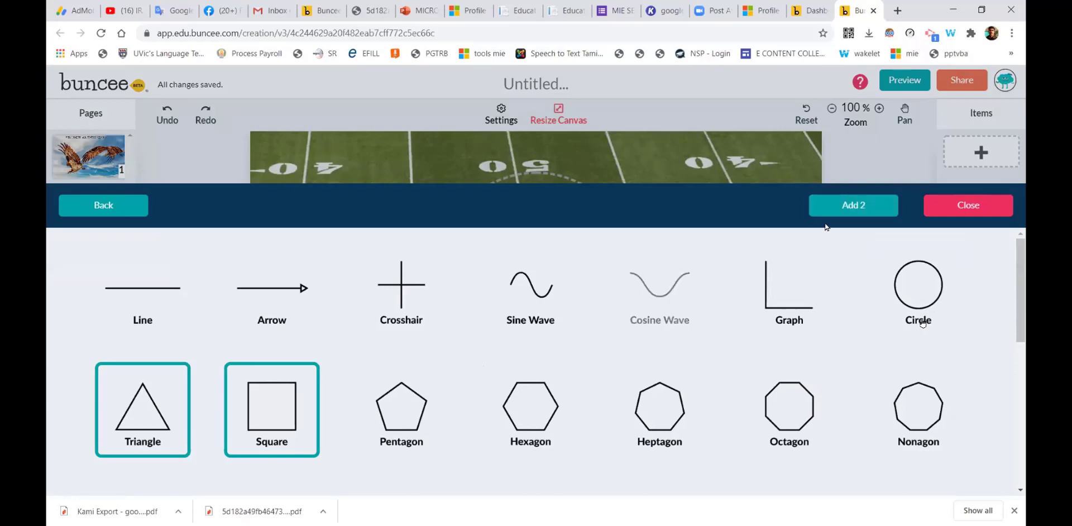
{"action": "left_click", "coordinate": [826, 204]}
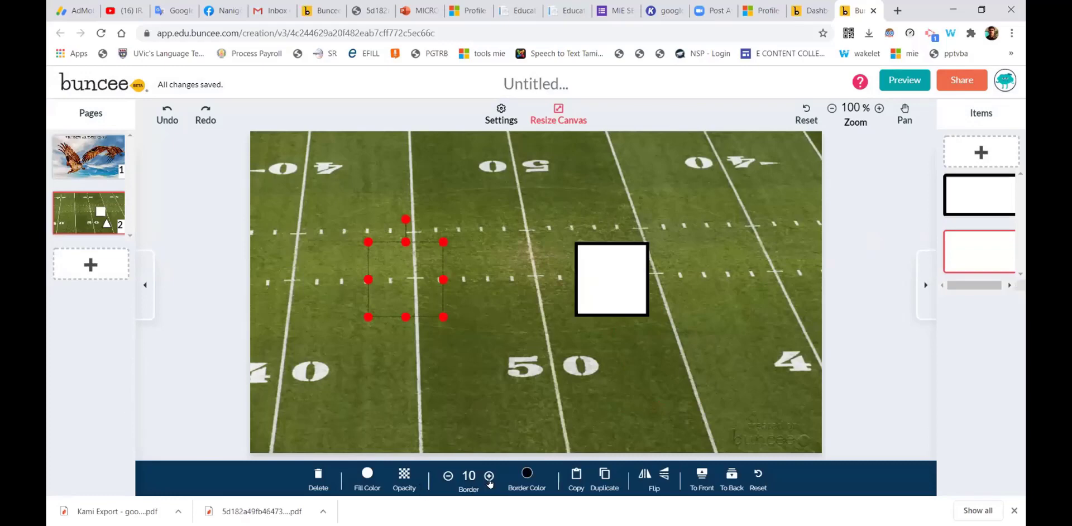
Examine the upload and web search sources in the background library, and close the library without choosing a background
{"action": "left_click", "coordinate": [162, 378]}
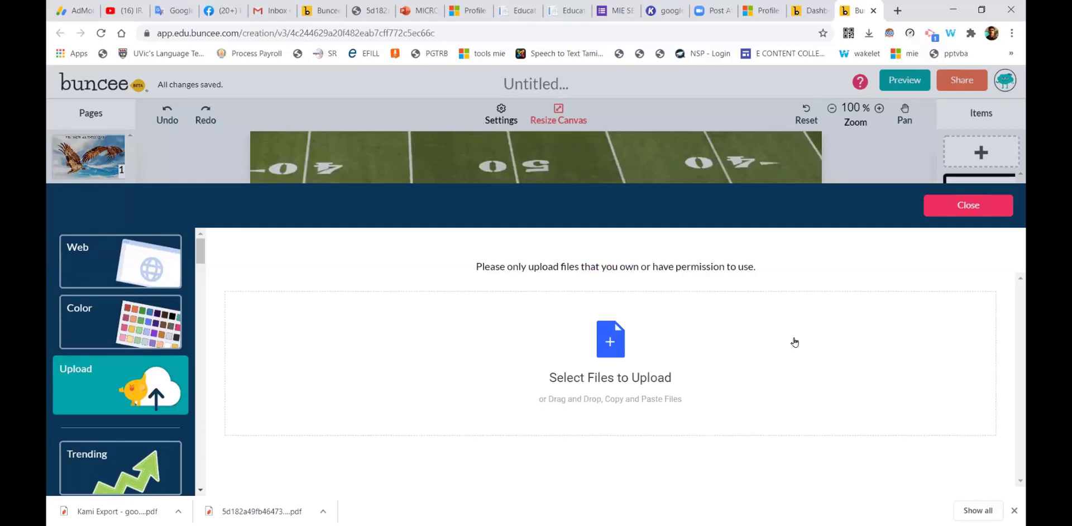
{"action": "left_click", "coordinate": [100, 286]}
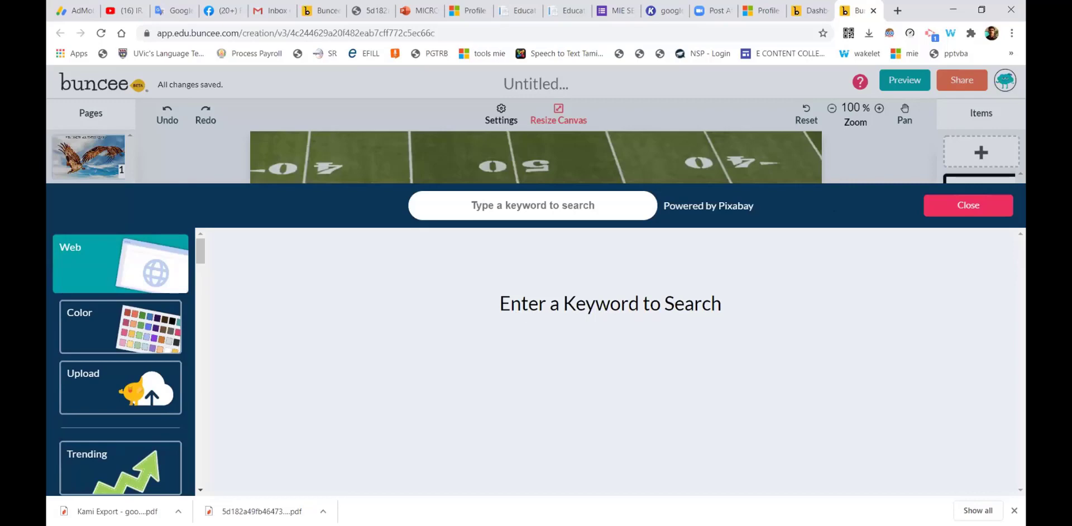
{"action": "left_click", "coordinate": [964, 213]}
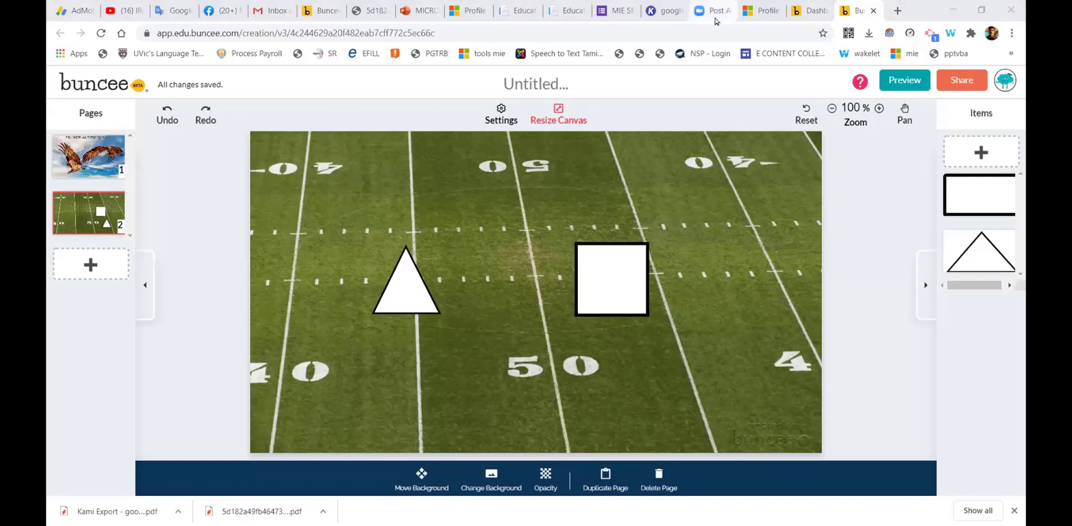
Switch to the finished 21-page sample Buncee in its viewer and advance it to page 2
{"action": "left_click", "coordinate": [414, 10]}
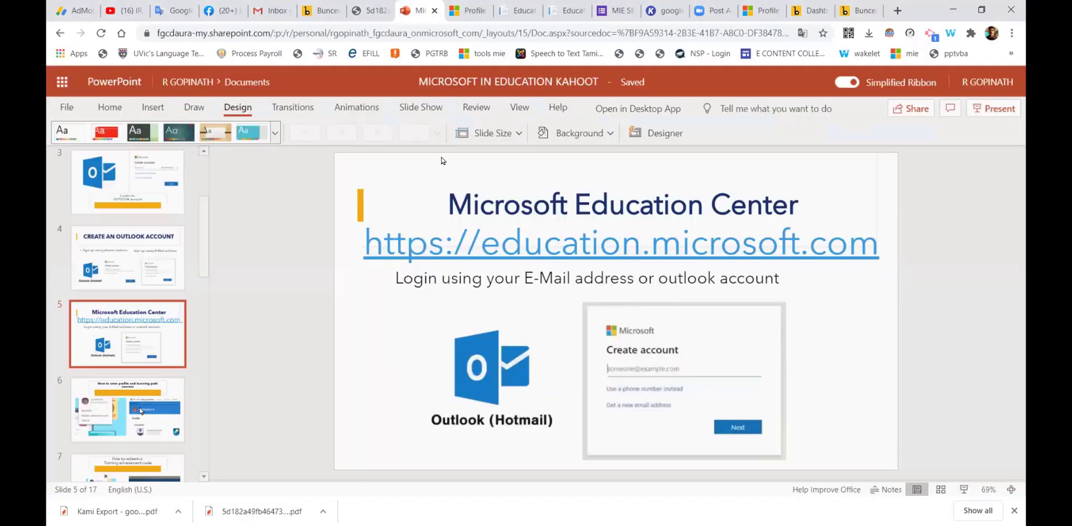
{"action": "left_click", "coordinate": [321, 8]}
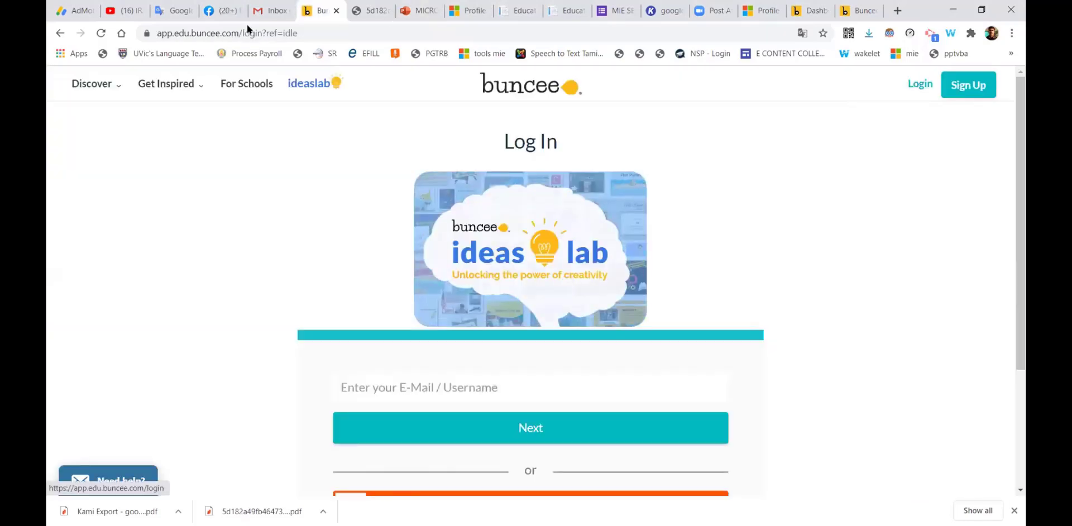
{"action": "left_click", "coordinate": [799, 7]}
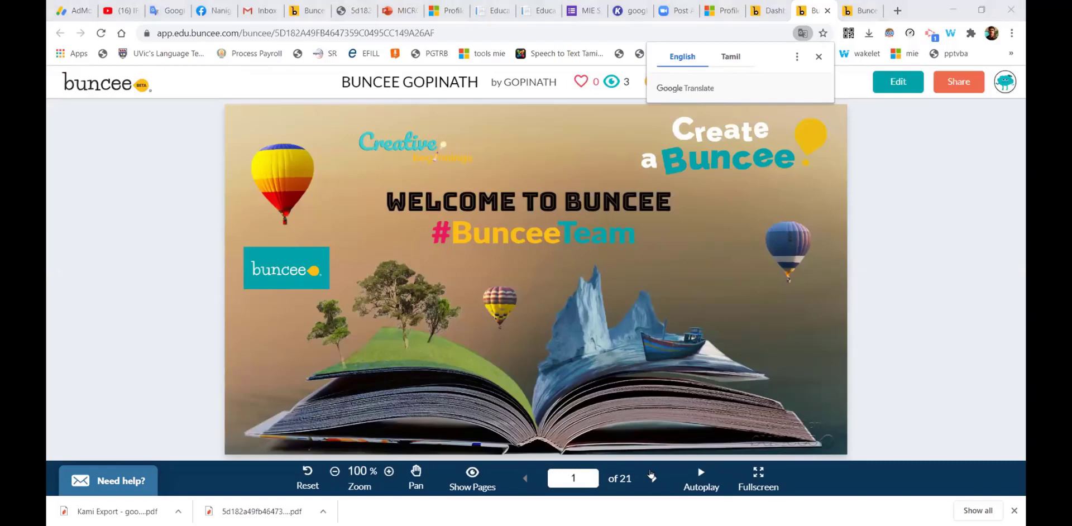
{"action": "left_click", "coordinate": [651, 475]}
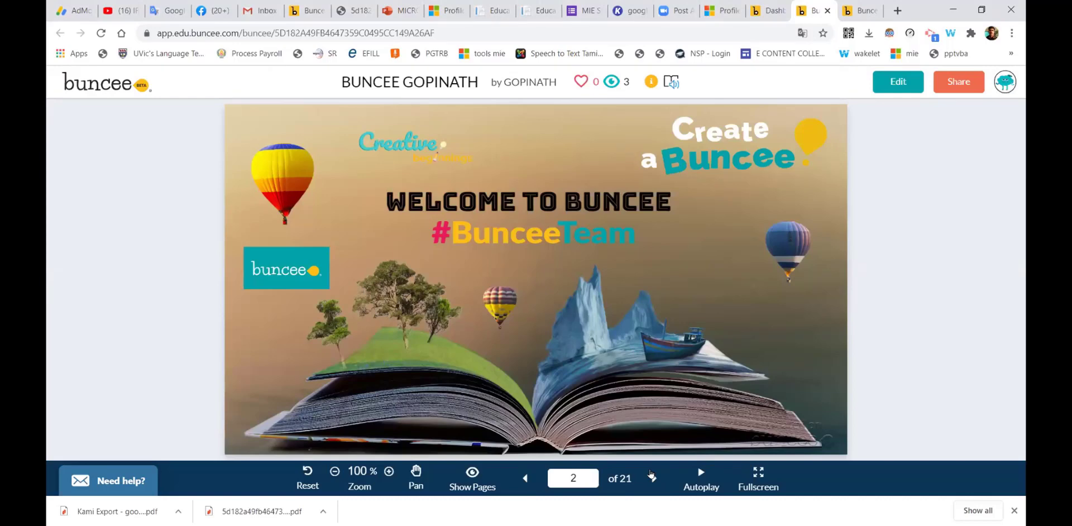
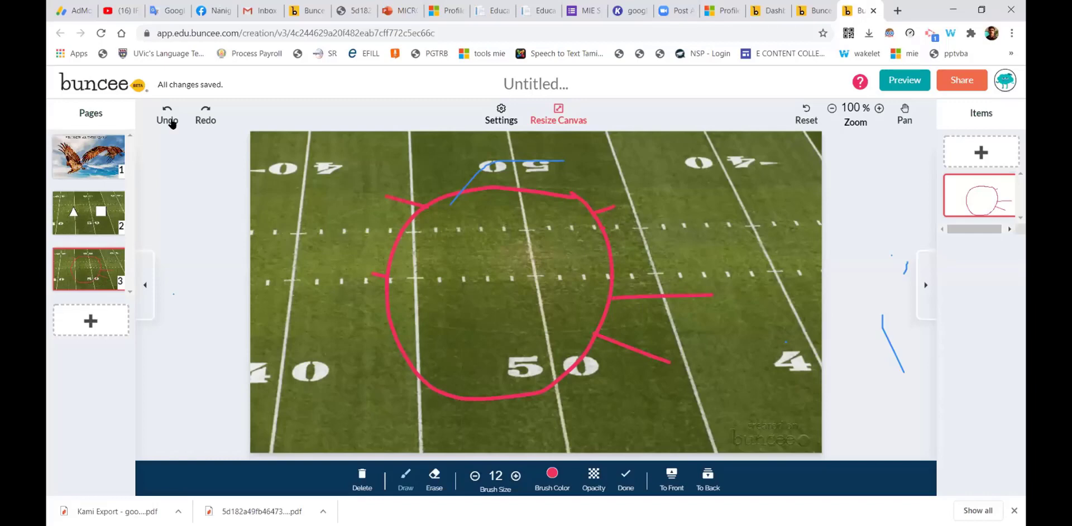
Undo the last brush stroke on page 3, and add a fourth page containing the 3D seahorse model
{"action": "left_click", "coordinate": [170, 121]}
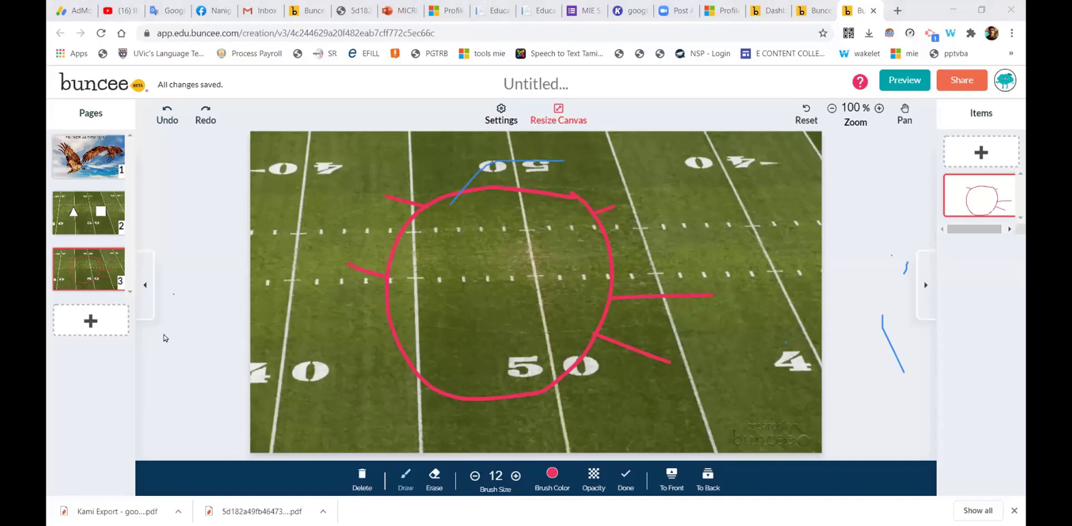
{"action": "left_click", "coordinate": [116, 325]}
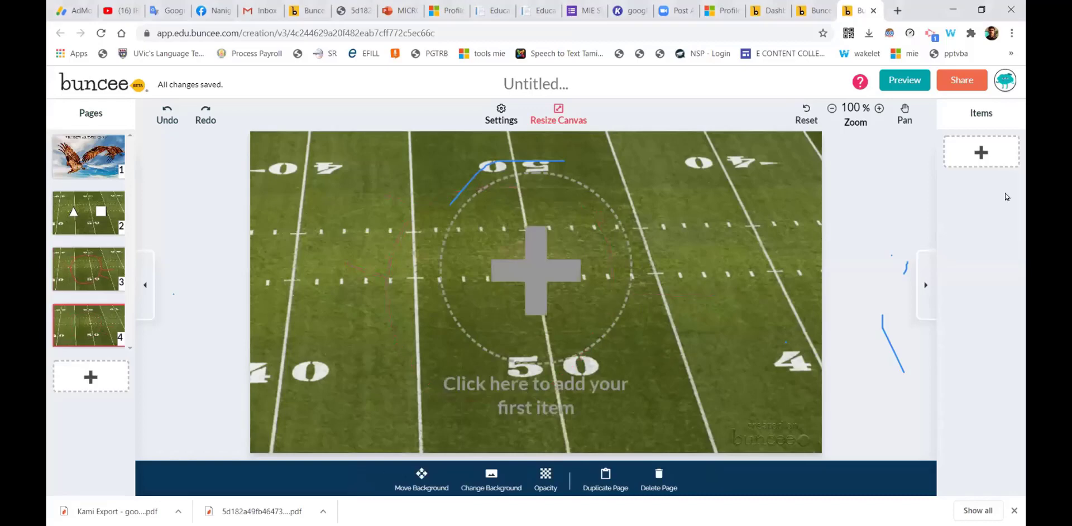
{"action": "left_click", "coordinate": [223, 454]}
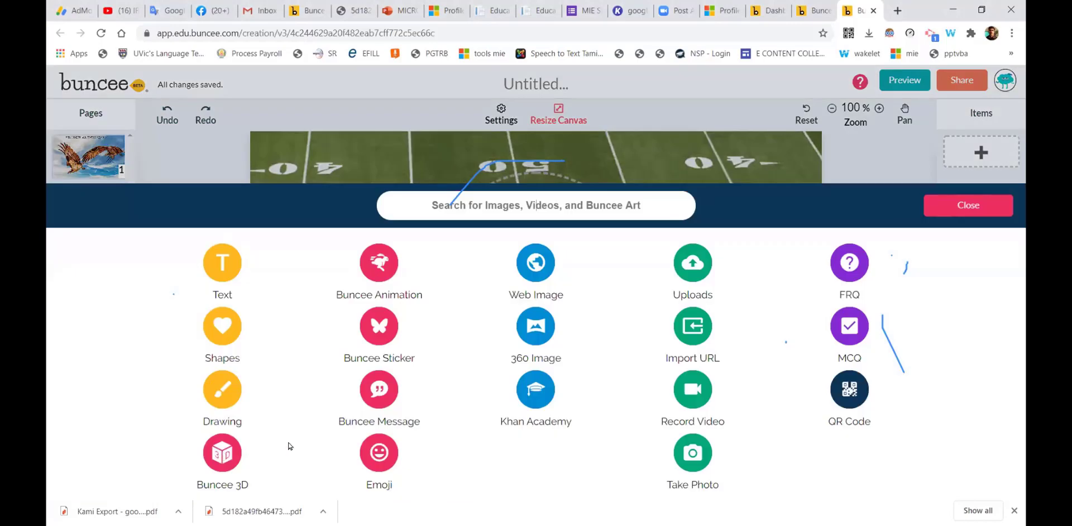
{"action": "left_click", "coordinate": [323, 479]}
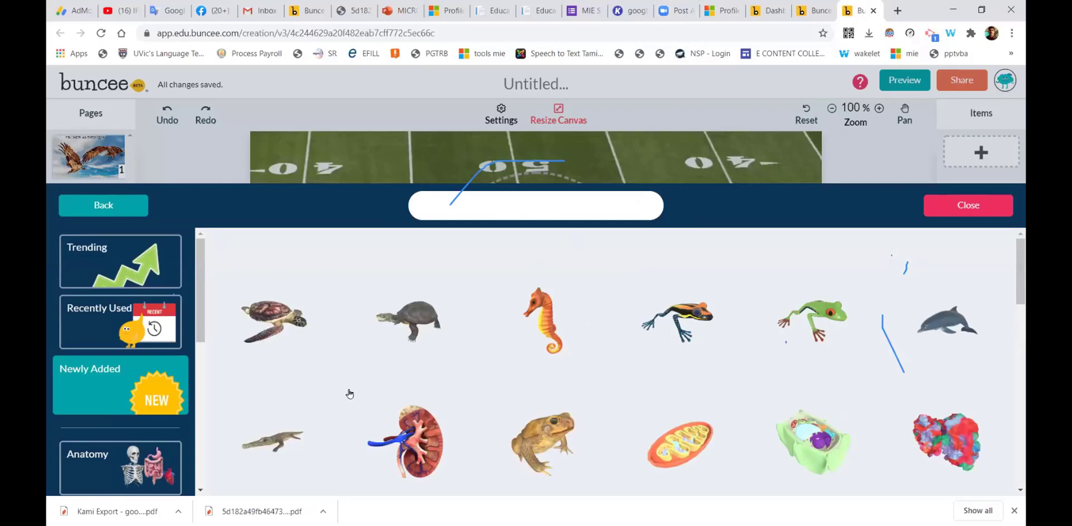
{"action": "left_click", "coordinate": [546, 307]}
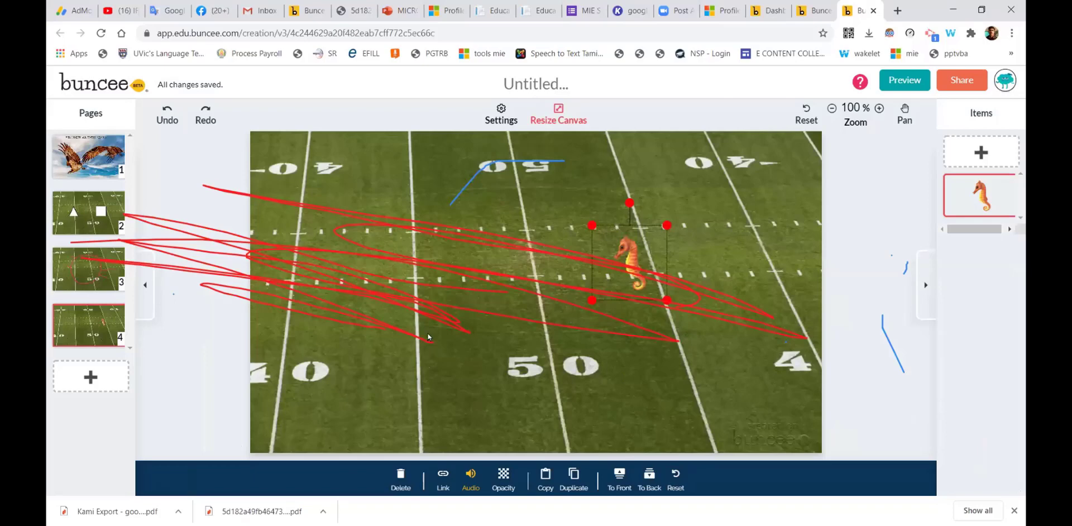
Add a fifth page and insert the blue cat and turquoise running rabbit animations from the Animals category
{"action": "left_click", "coordinate": [82, 377]}
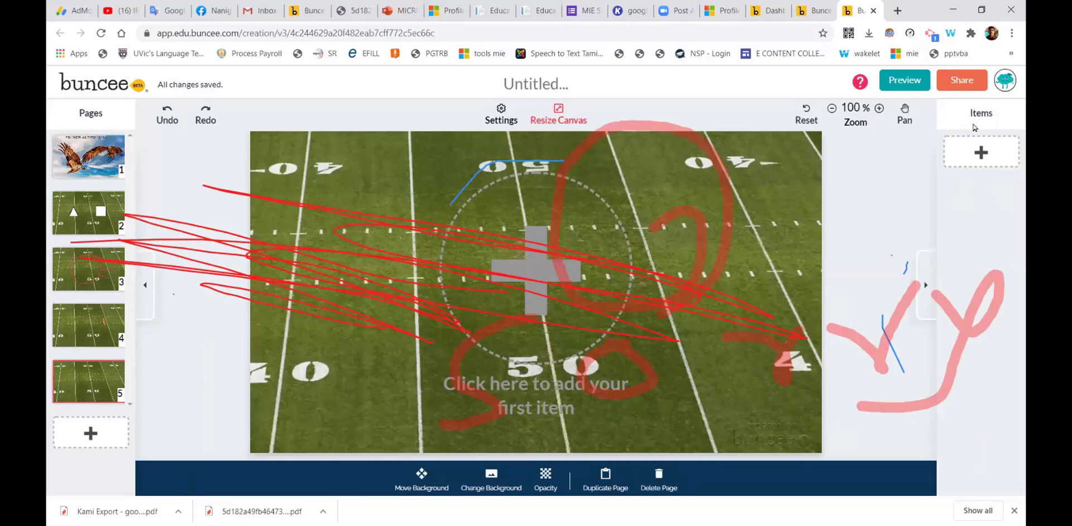
{"action": "left_click", "coordinate": [980, 152]}
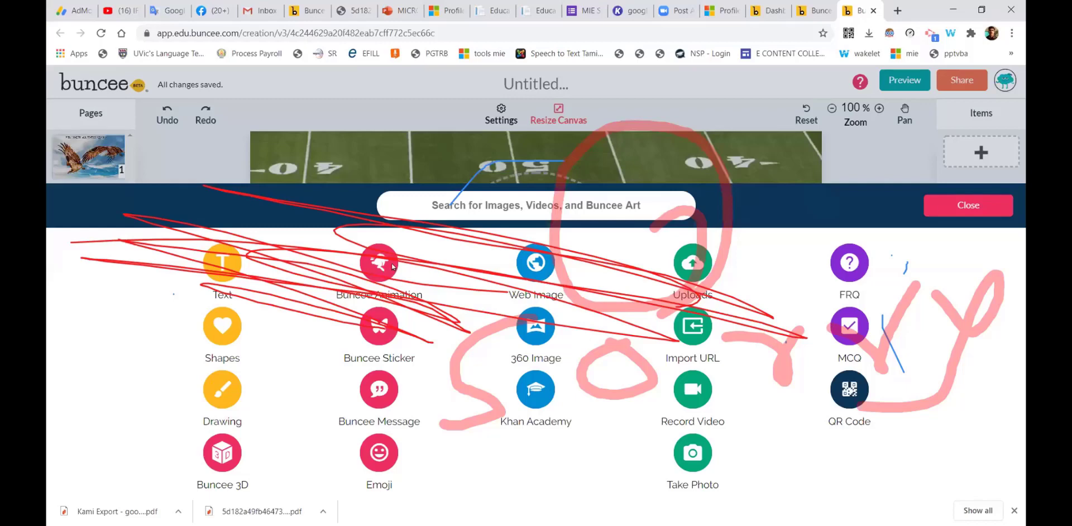
{"action": "left_click", "coordinate": [702, 358]}
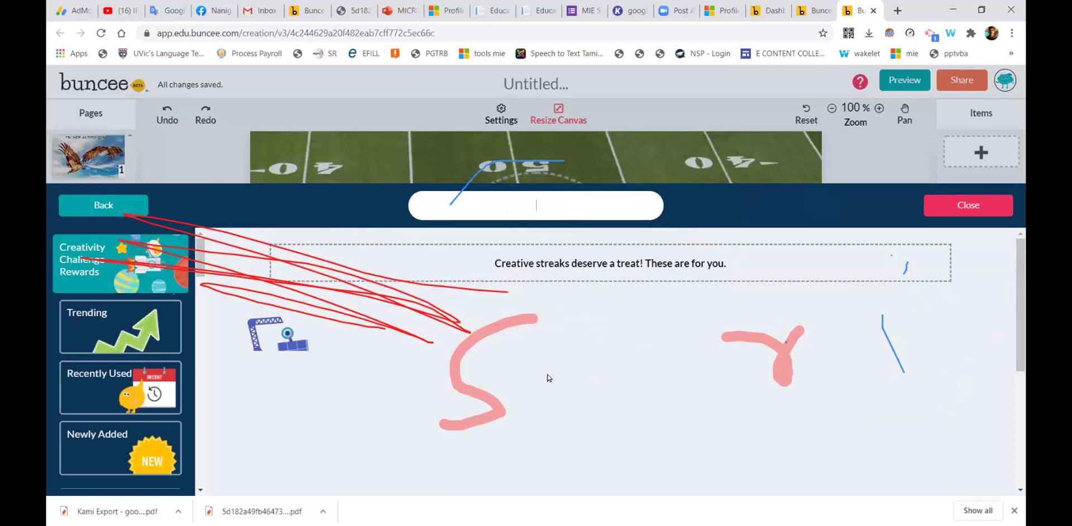
{"action": "scroll", "coordinate": [118, 400], "scroll_direction": "down", "scroll_amount": 3}
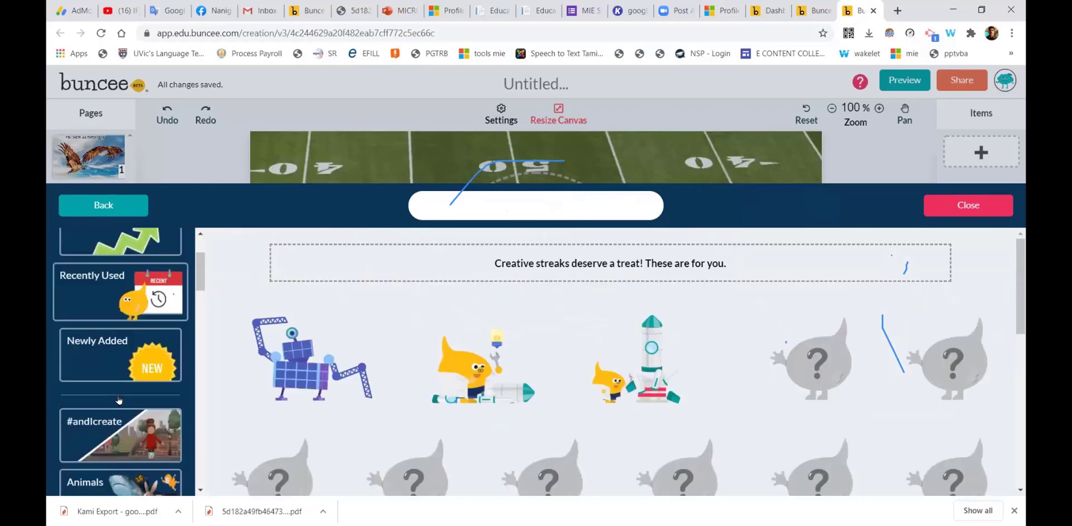
{"action": "scroll", "coordinate": [118, 400], "scroll_direction": "down", "scroll_amount": 2}
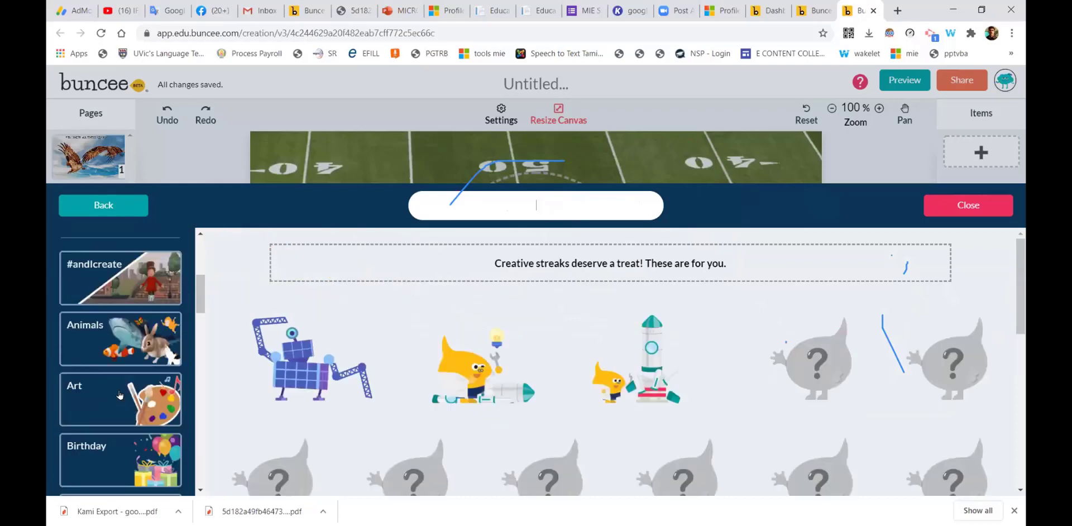
{"action": "left_click", "coordinate": [125, 352]}
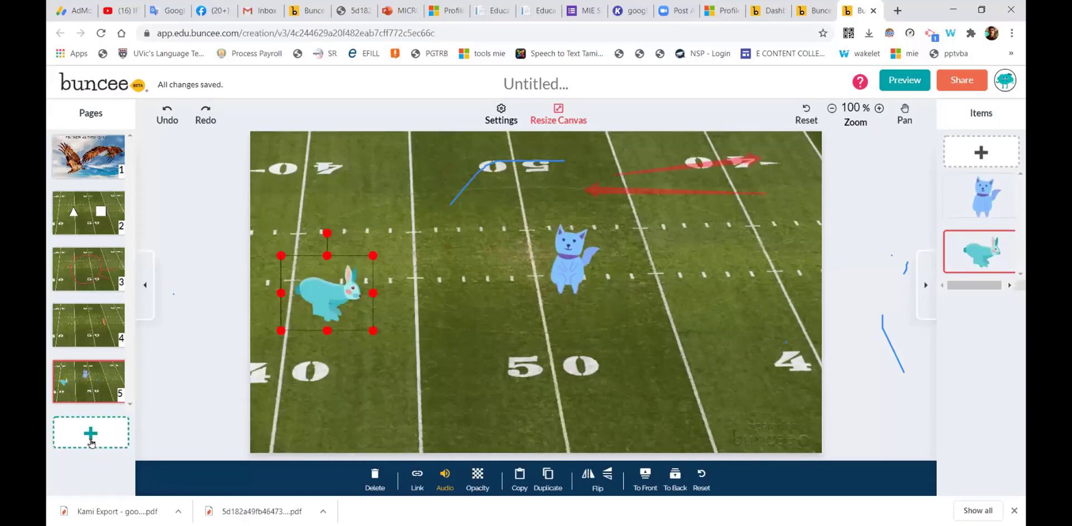
{"action": "left_click", "coordinate": [774, 331]}
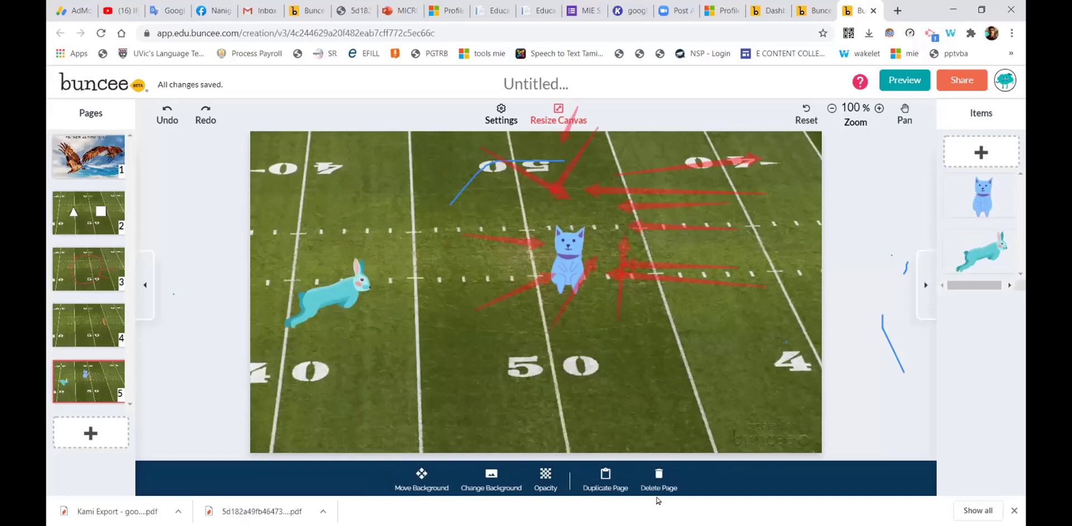
Add a sixth page and insert stickers of a robot with books, an orange robot, a white robot and an orange boat
{"action": "left_click", "coordinate": [91, 433]}
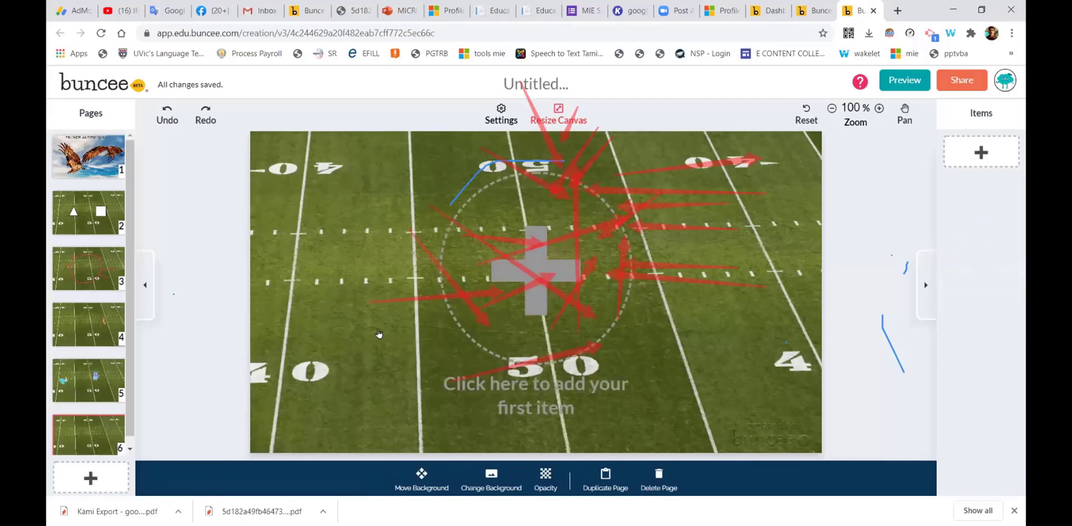
{"action": "left_click", "coordinate": [532, 306]}
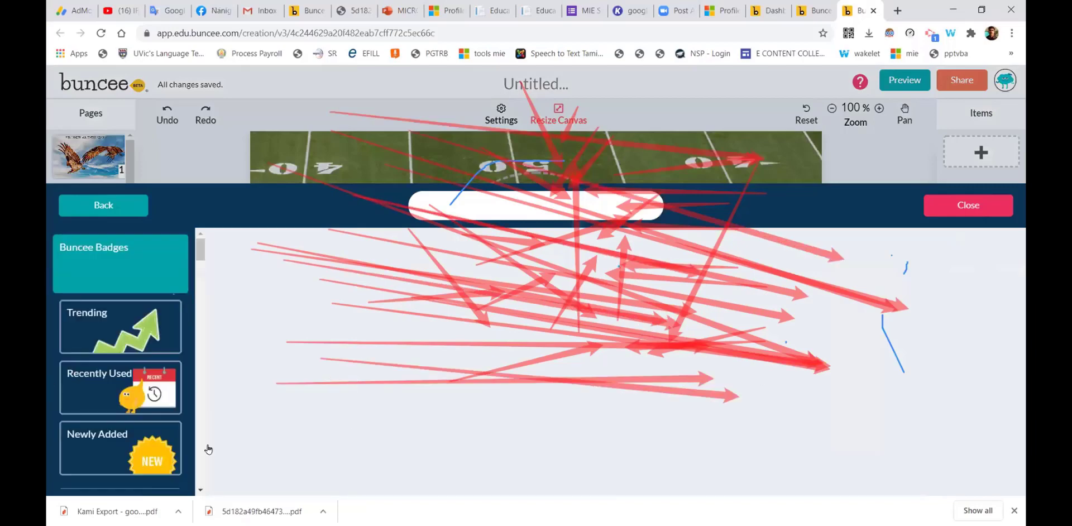
{"action": "left_click", "coordinate": [124, 394]}
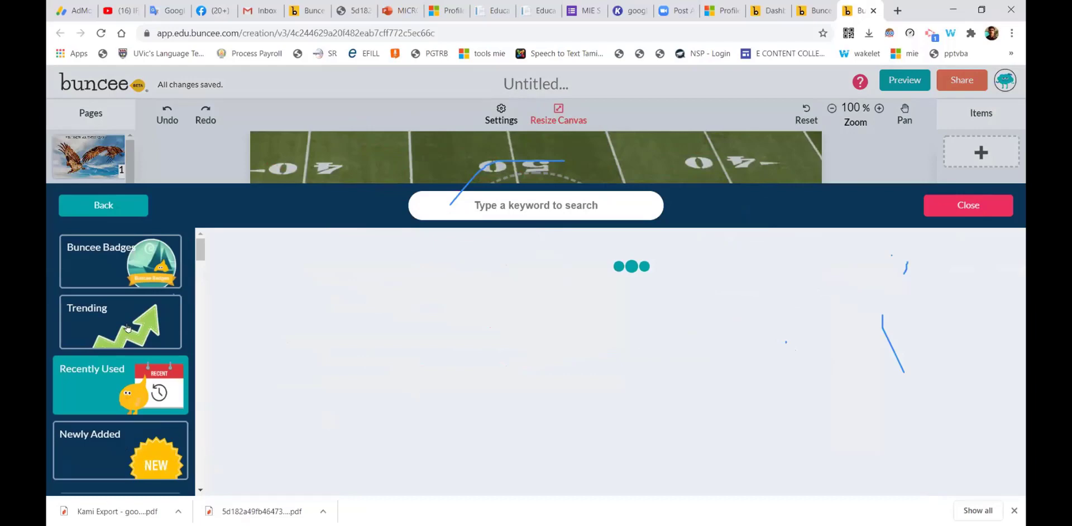
{"action": "left_click", "coordinate": [127, 328]}
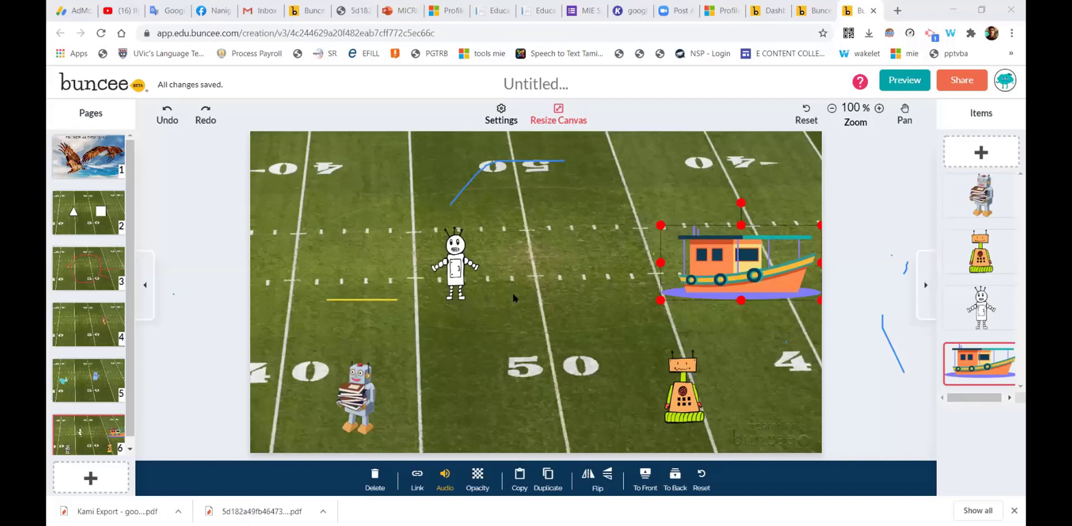
Display the item types that can be added to page 6, including Buncee Message
{"action": "left_click", "coordinate": [974, 150]}
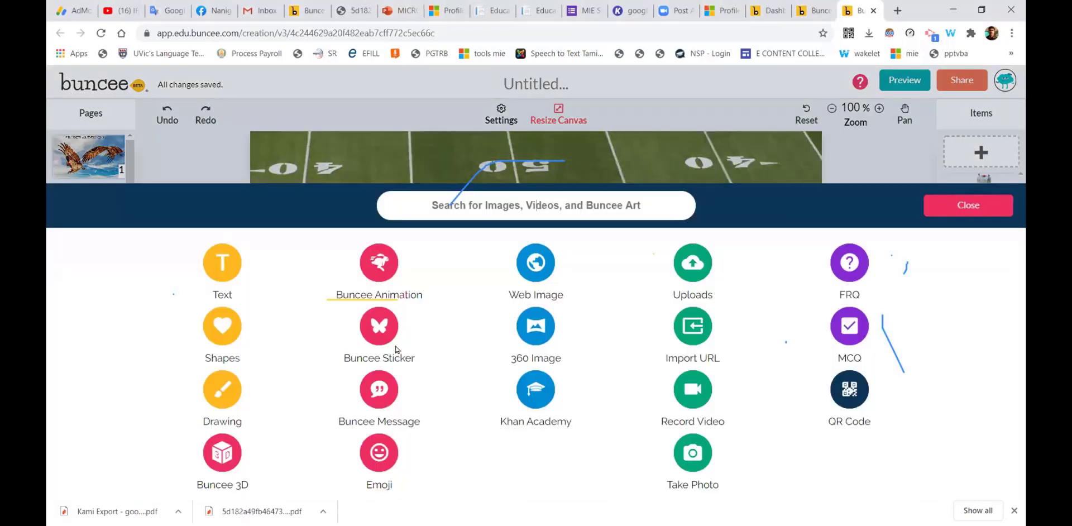
{"action": "left_click", "coordinate": [388, 400]}
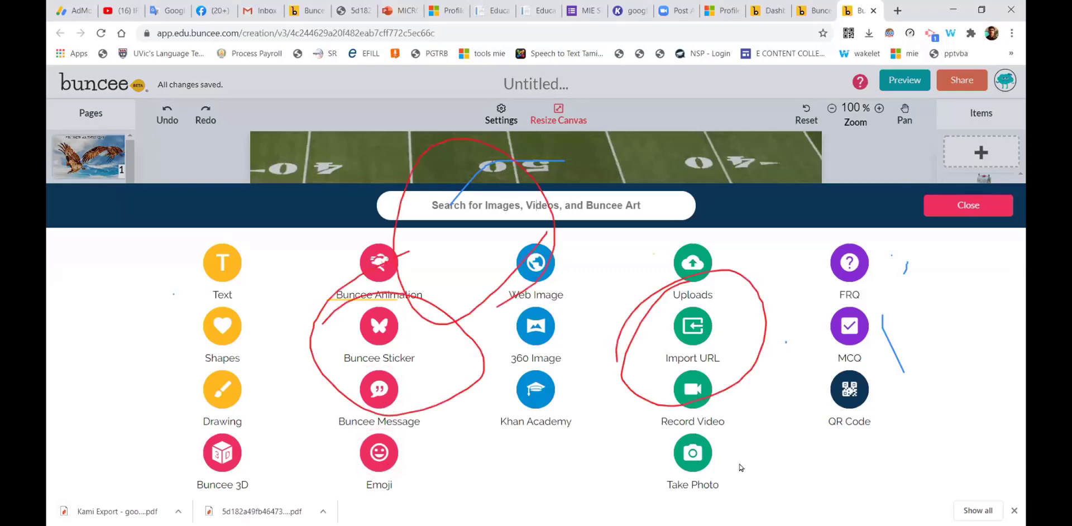
Reopen the finished sample Buncee in its viewer and page through the shapes and diagram examples to page 6
{"action": "left_click", "coordinate": [386, 7]}
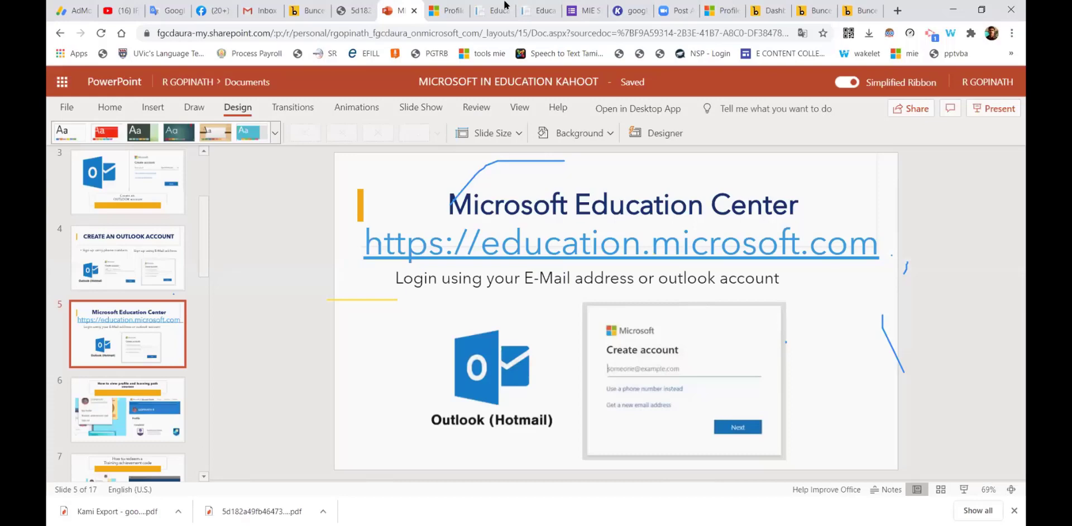
{"action": "left_click", "coordinate": [860, 8]}
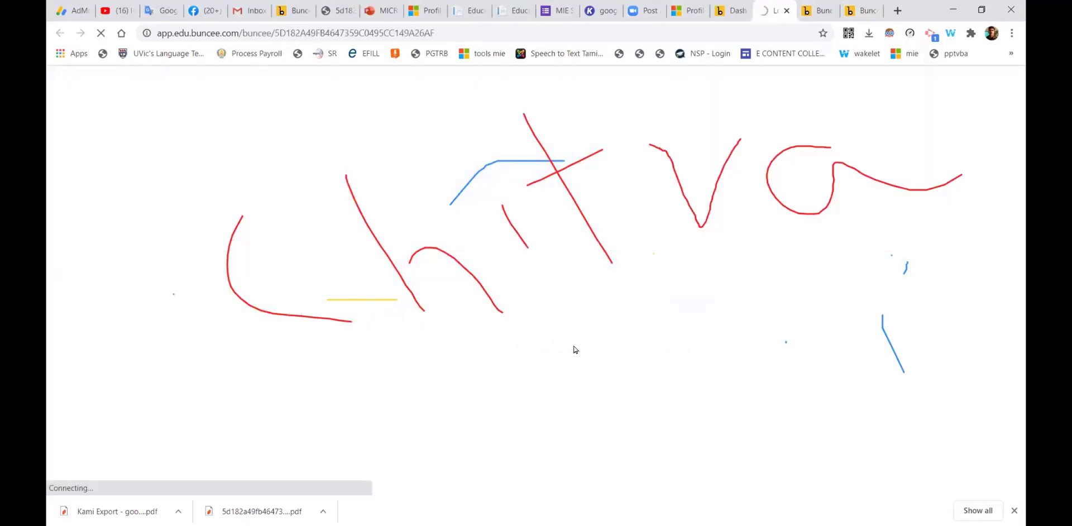
{"action": "left_click_drag", "start_coordinate": [458, 361], "coordinate": [503, 361]}
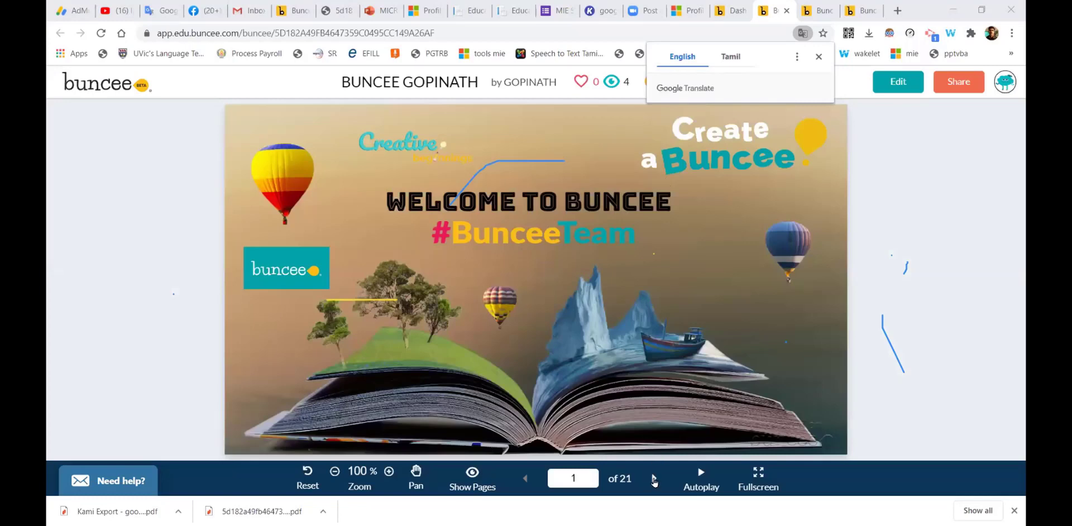
{"action": "double_click", "coordinate": [654, 479]}
{"action": "left_click", "coordinate": [654, 479]}
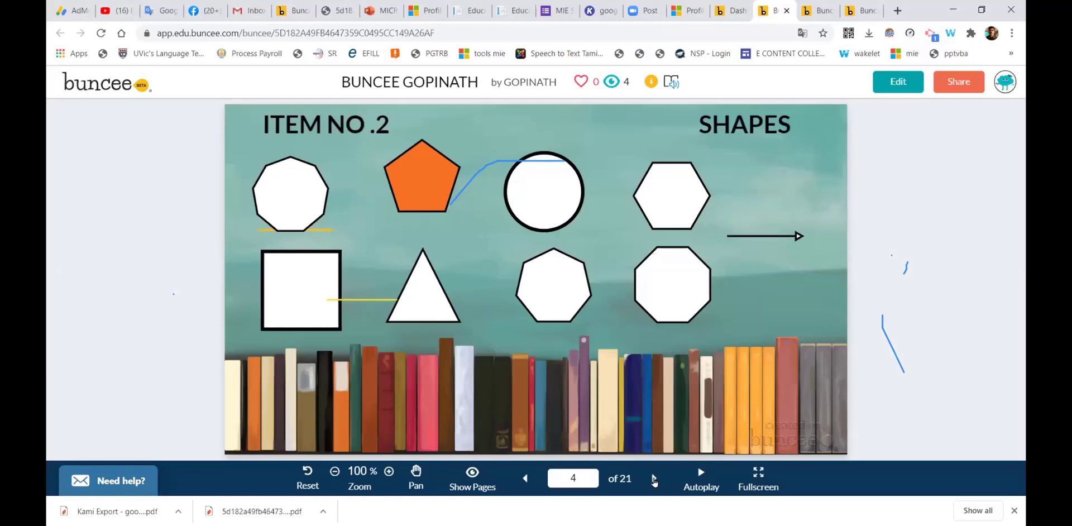
{"action": "left_click", "coordinate": [654, 479]}
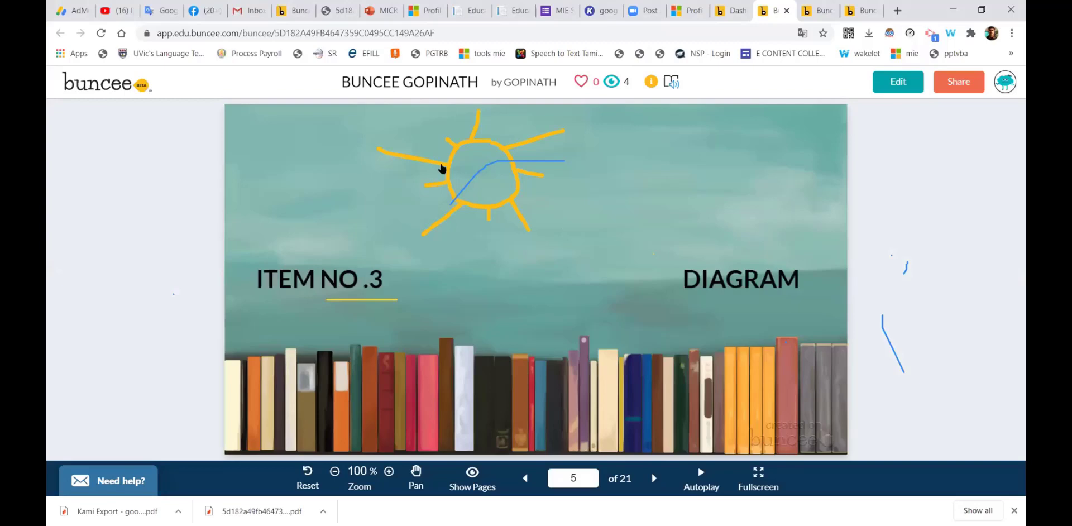
{"action": "left_click", "coordinate": [655, 480]}
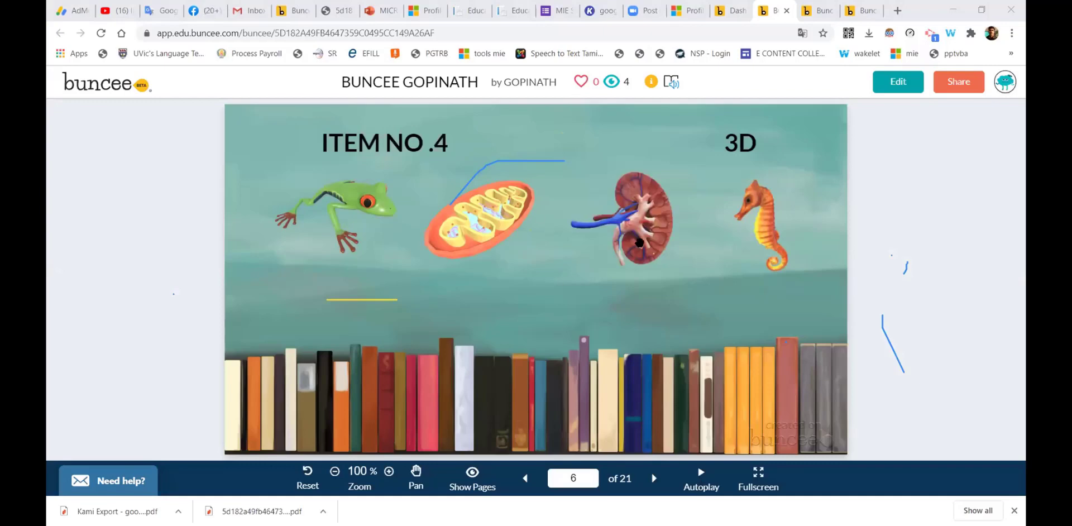
Rotate the 3D kidney, mitochondrion and frog models on page 6 to examine them from other angles
{"action": "left_click_drag", "start_coordinate": [608, 263], "coordinate": [713, 290]}
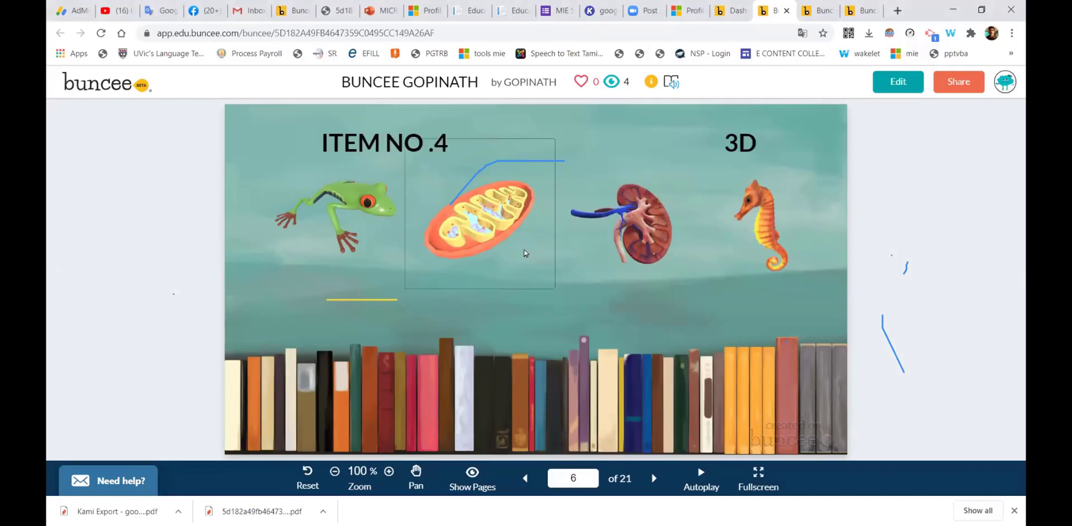
{"action": "left_click_drag", "start_coordinate": [497, 204], "coordinate": [391, 252]}
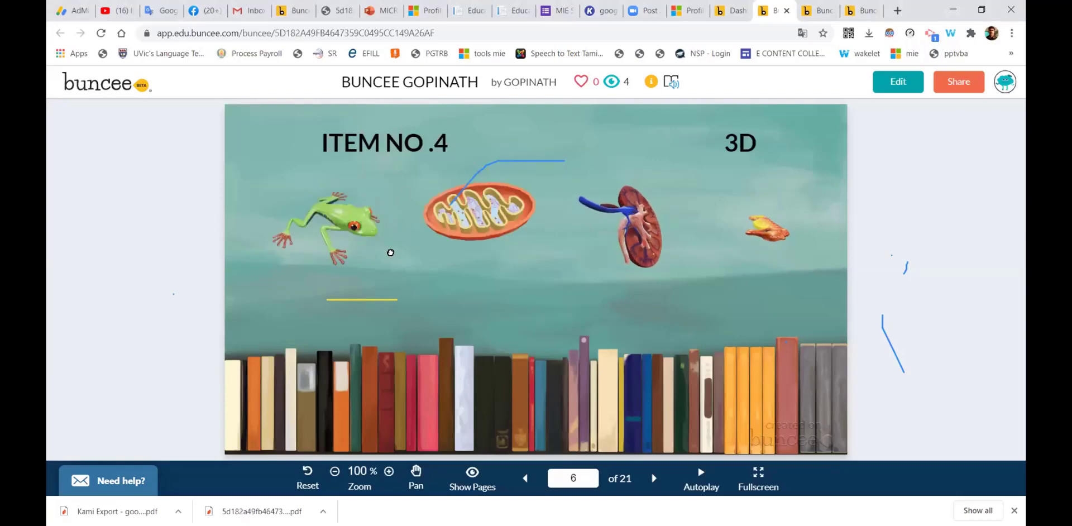
{"action": "left_click_drag", "start_coordinate": [324, 238], "coordinate": [360, 184]}
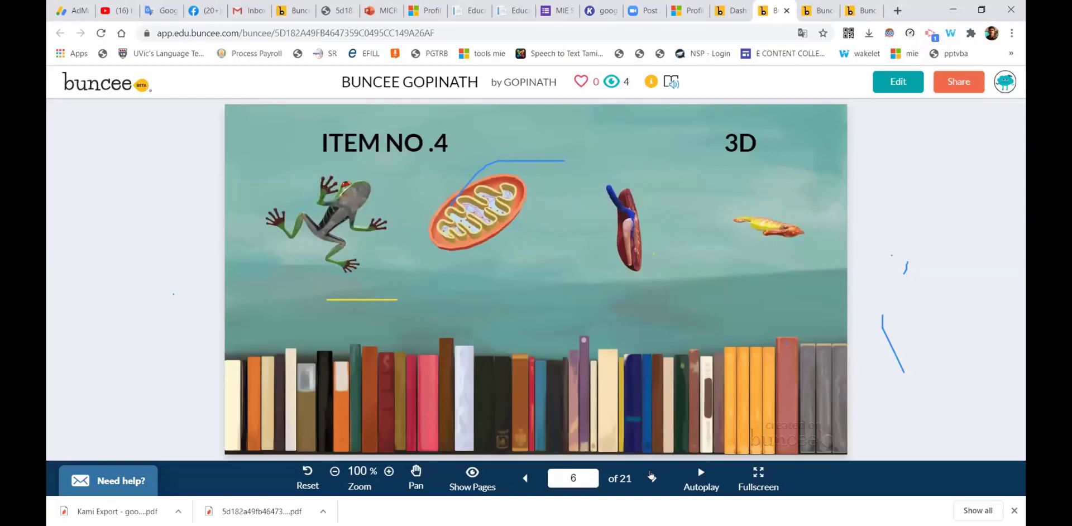
Page through the sample Buncee from page 7 to page 9, enlarging and closing the airplane animation on the way
{"action": "left_click", "coordinate": [652, 477]}
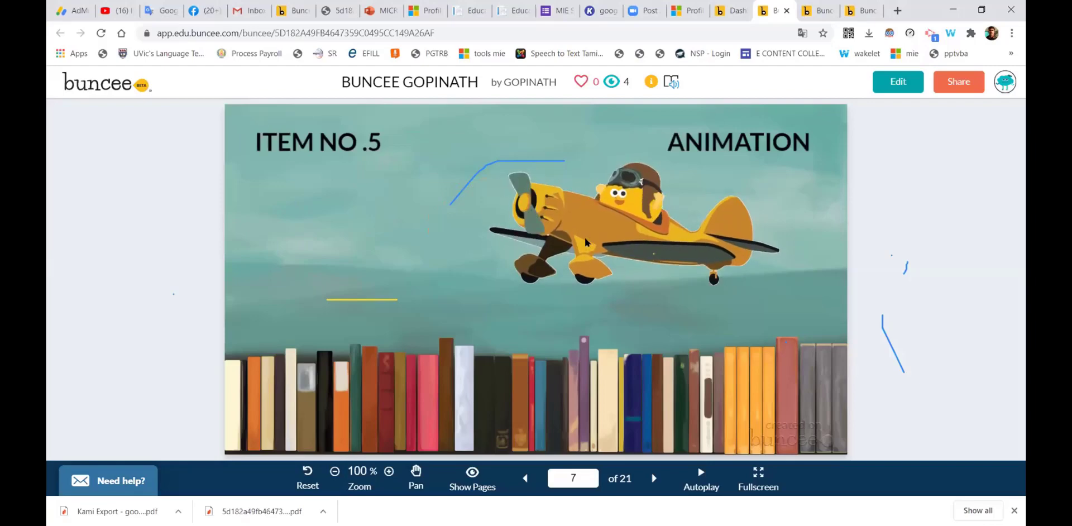
{"action": "left_click", "coordinate": [565, 285]}
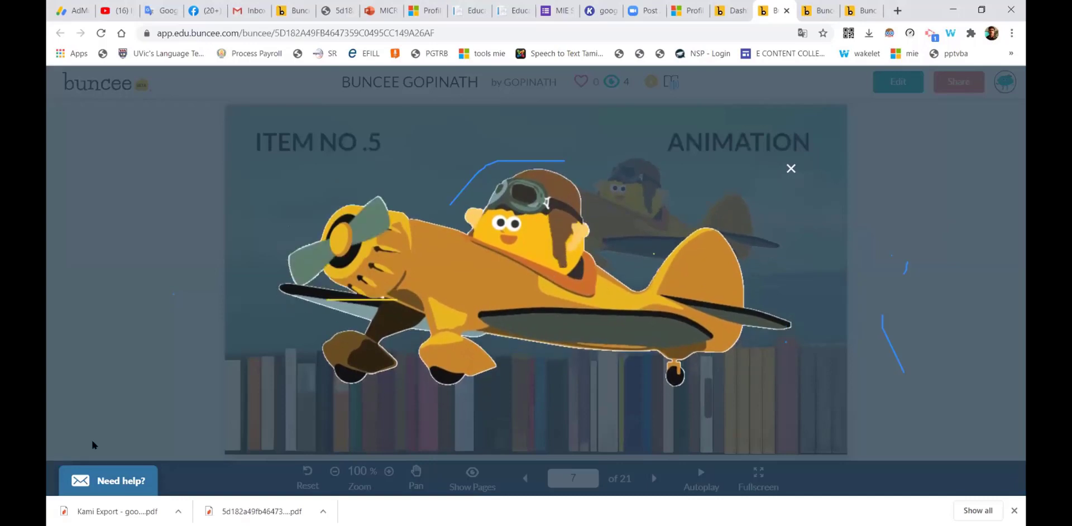
{"action": "left_click", "coordinate": [711, 460]}
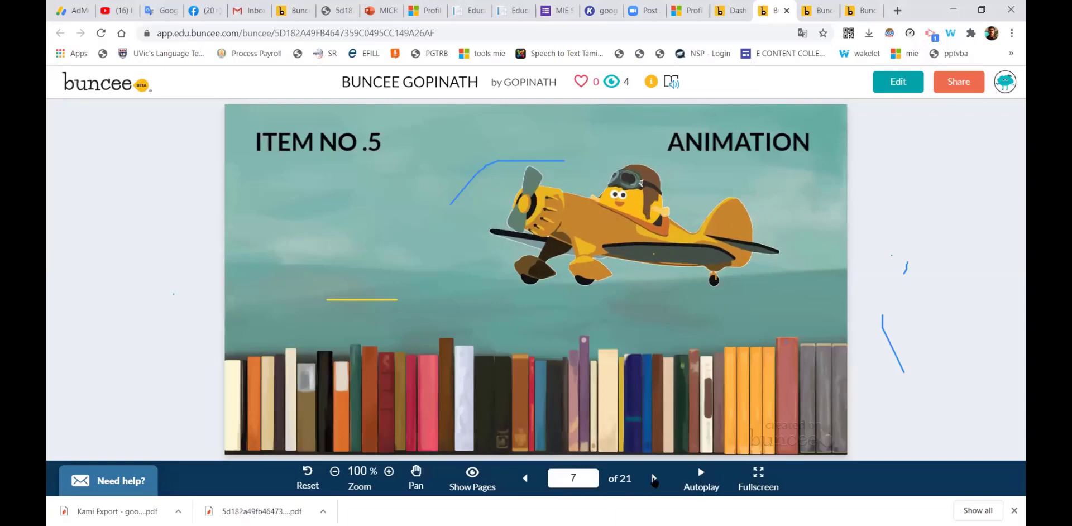
{"action": "left_click", "coordinate": [654, 479]}
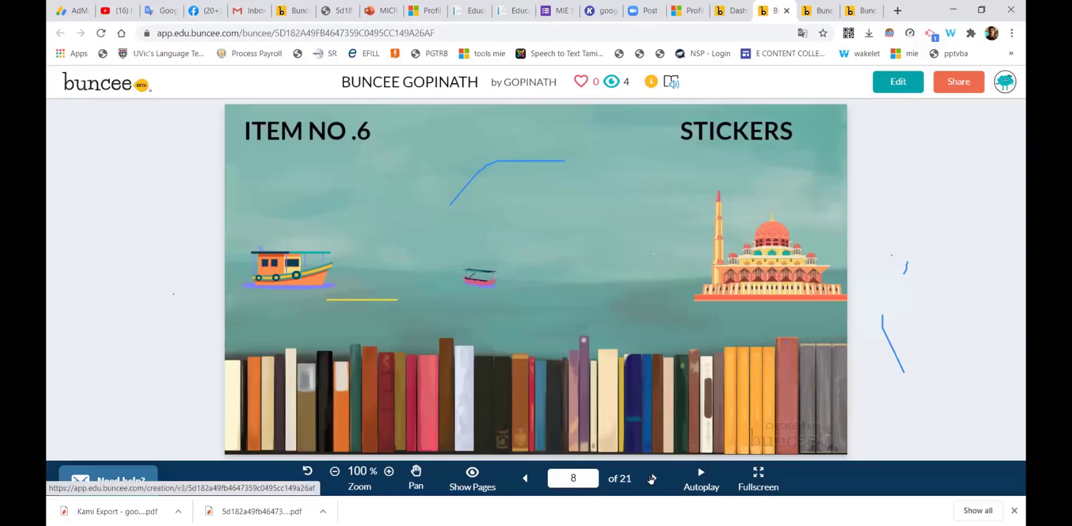
{"action": "left_click", "coordinate": [651, 478]}
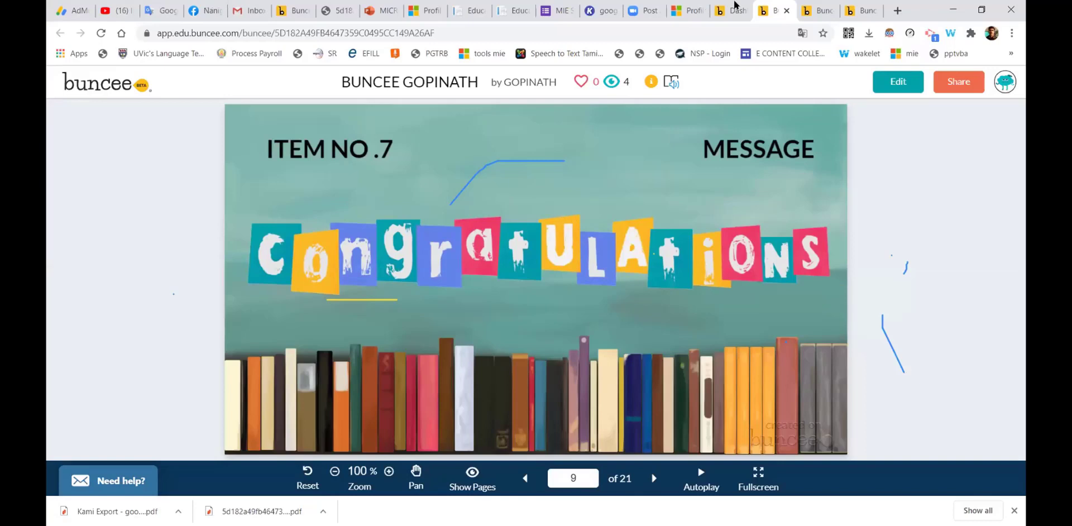
Close the duplicate viewer of the sample Buncee showing page 5 and return to the editor of the untitled Buncee
{"action": "left_click", "coordinate": [798, 5]}
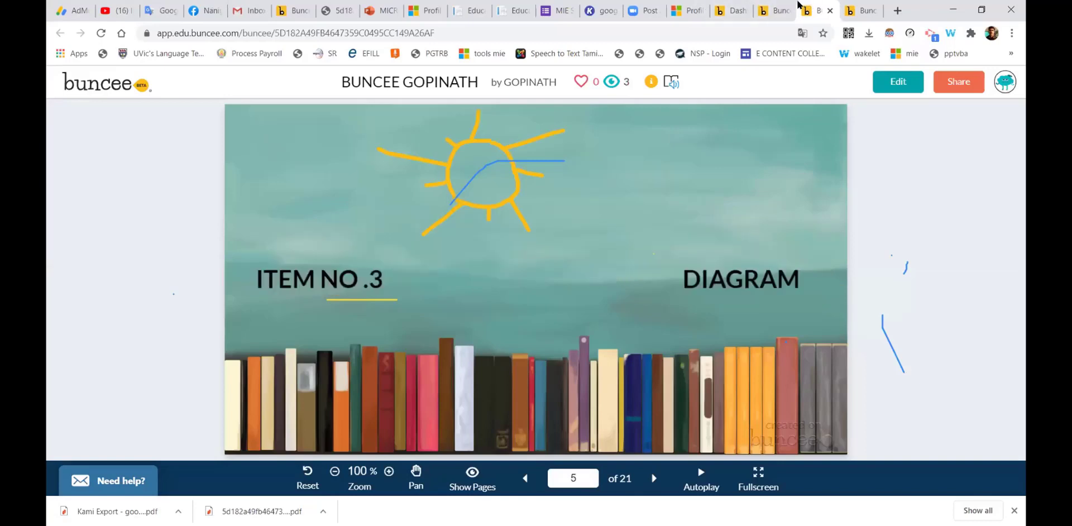
{"action": "left_click", "coordinate": [795, 7]}
{"action": "left_click", "coordinate": [800, 9]}
{"action": "key", "text": "ctrl+w"}
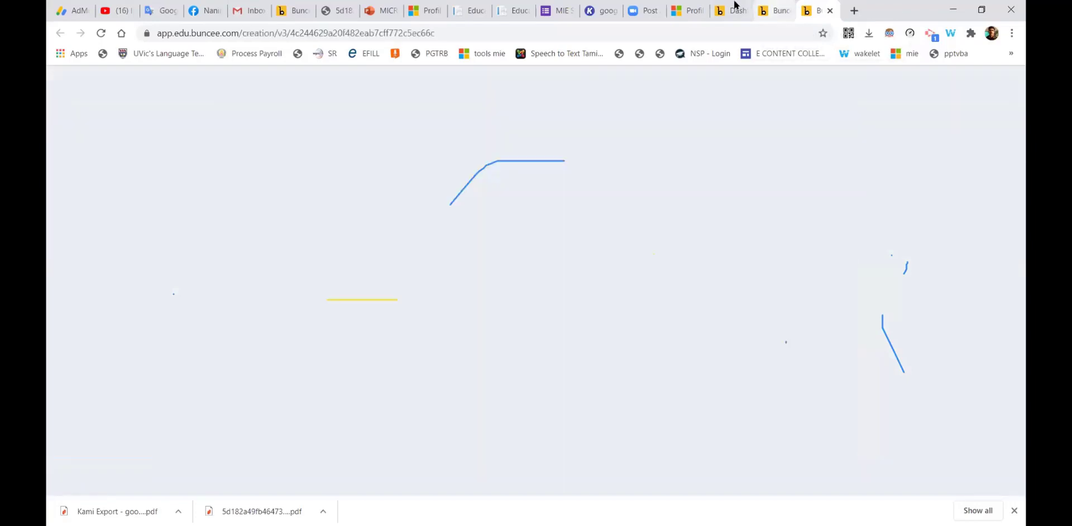
{"action": "left_click", "coordinate": [735, 5]}
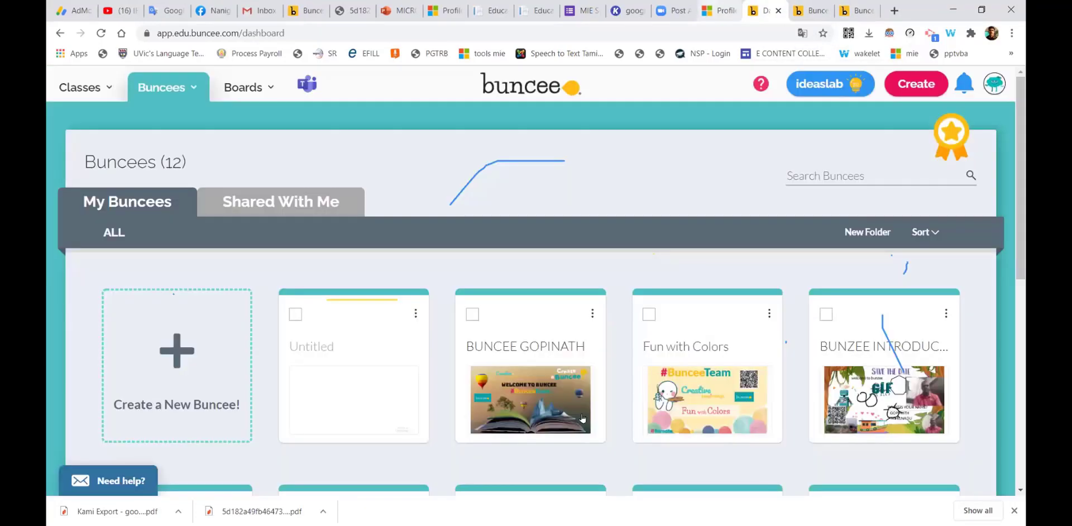
{"action": "left_click", "coordinate": [724, 7]}
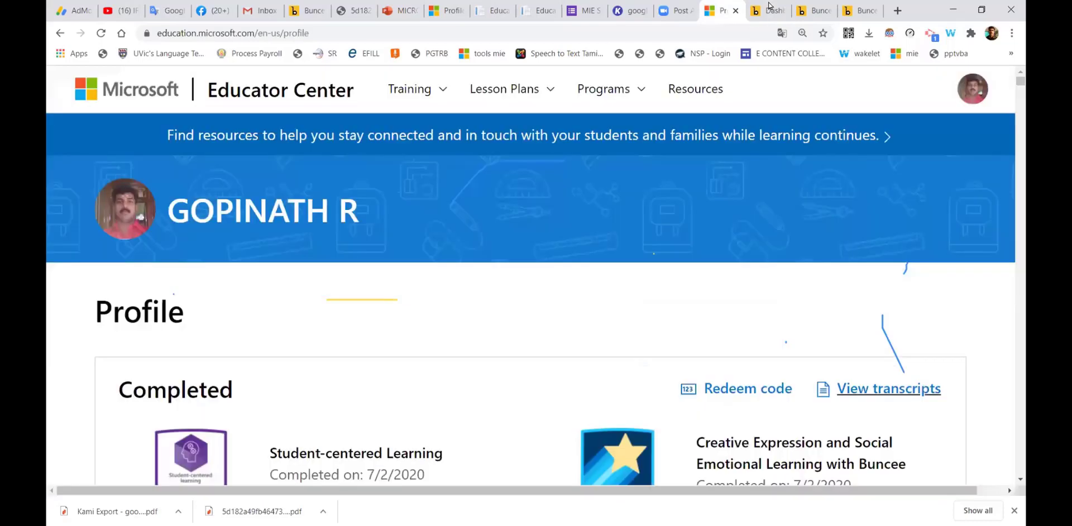
{"action": "left_click", "coordinate": [770, 5]}
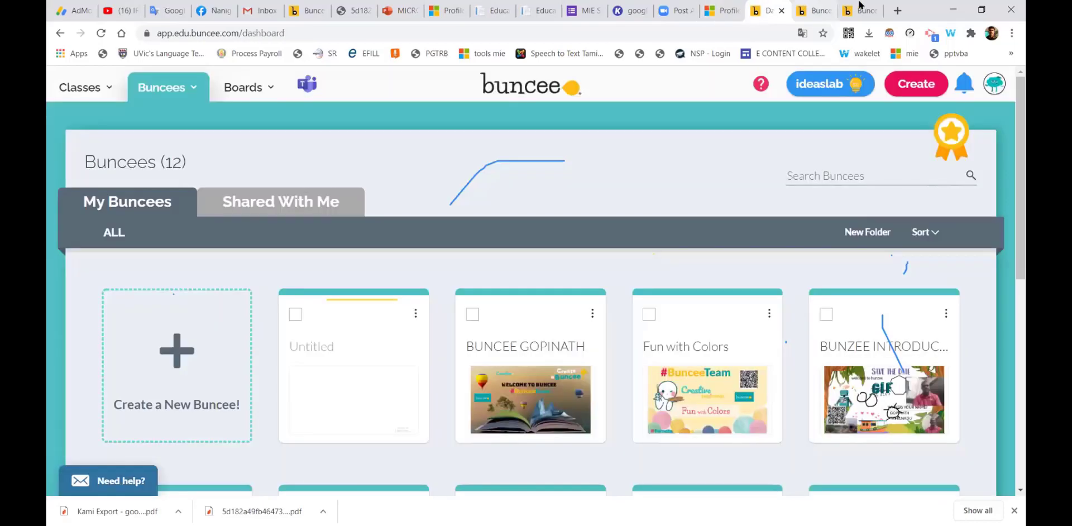
{"action": "left_click", "coordinate": [860, 7]}
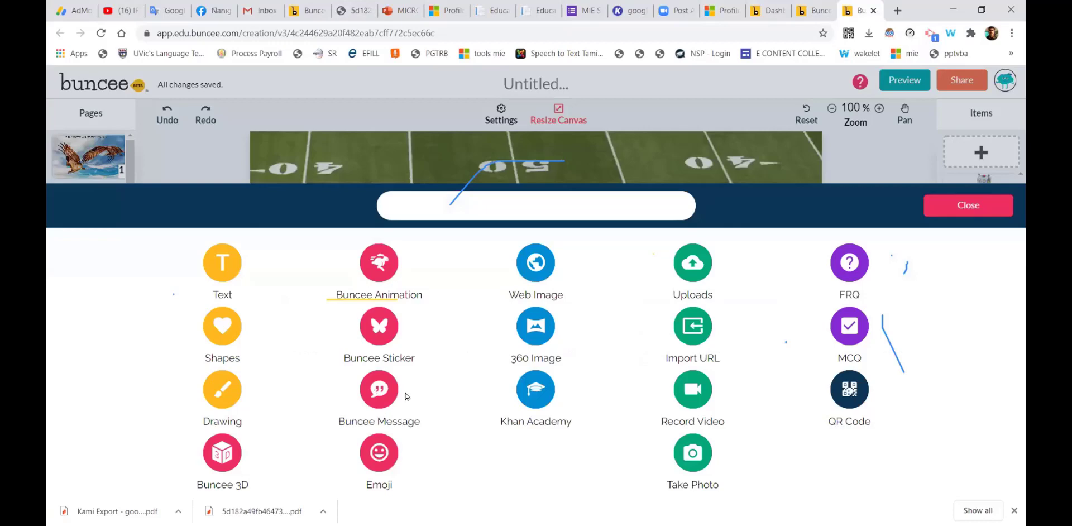
Insert the multicoloured "Congratulations" Buncee Message from the newly added messages on page 6
{"action": "left_click", "coordinate": [713, 299]}
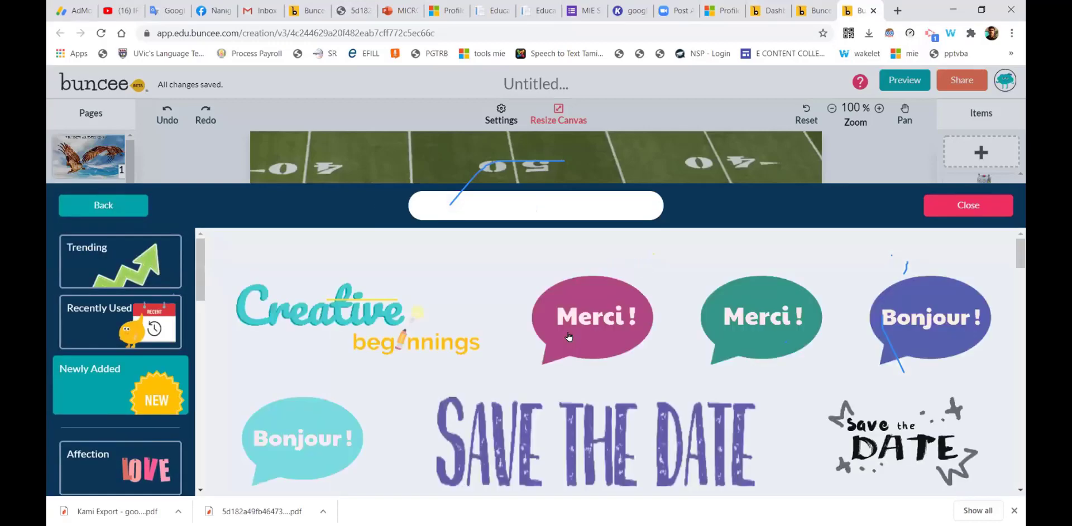
{"action": "scroll", "coordinate": [732, 352], "scroll_direction": "down", "scroll_amount": 5}
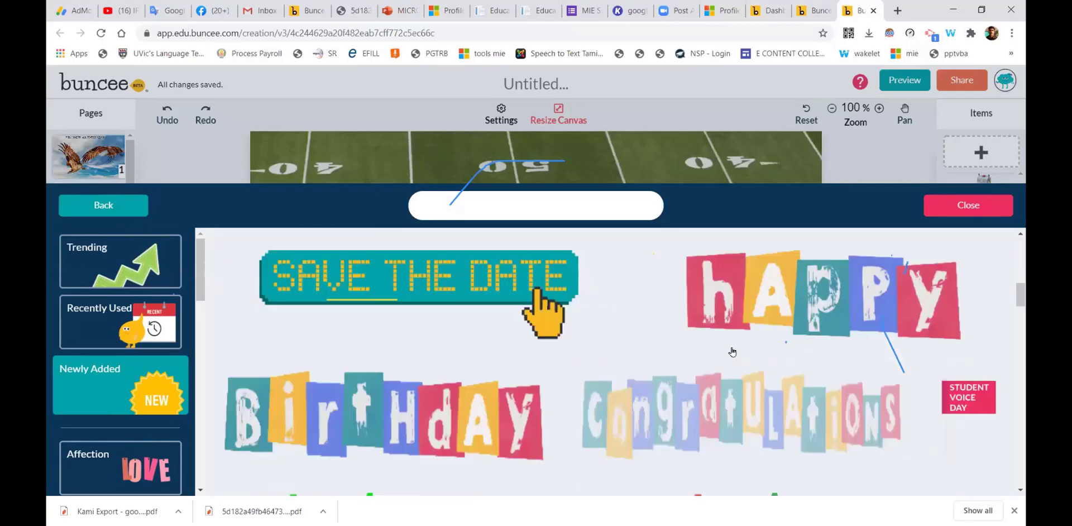
{"action": "left_click", "coordinate": [779, 276]}
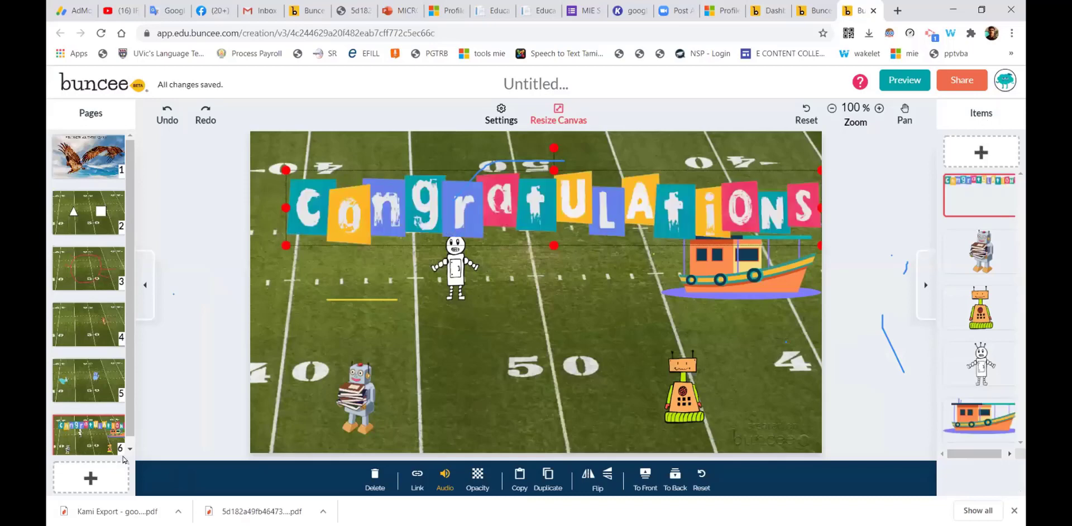
Add a seventh page and display the item types available for it
{"action": "left_click", "coordinate": [111, 475]}
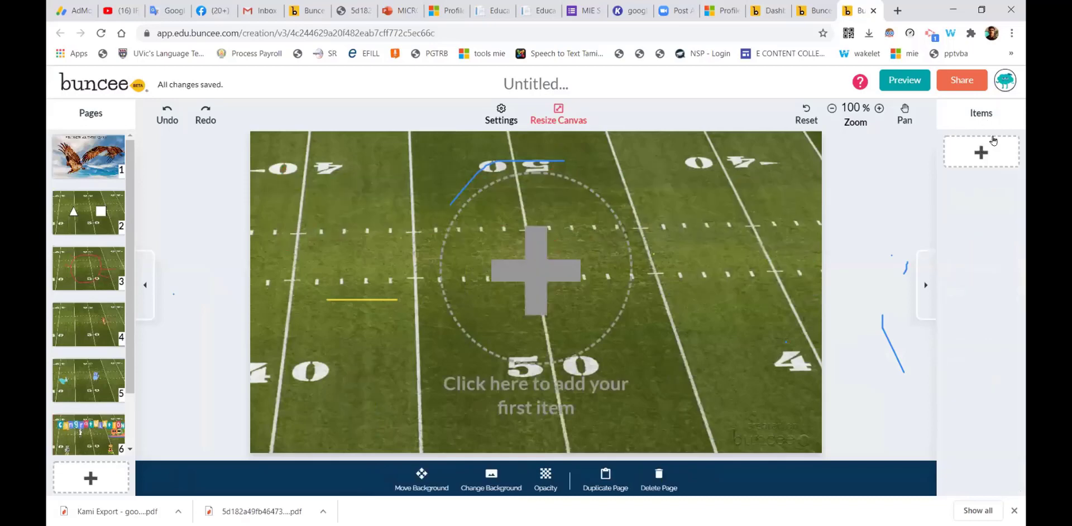
{"action": "left_click", "coordinate": [991, 149]}
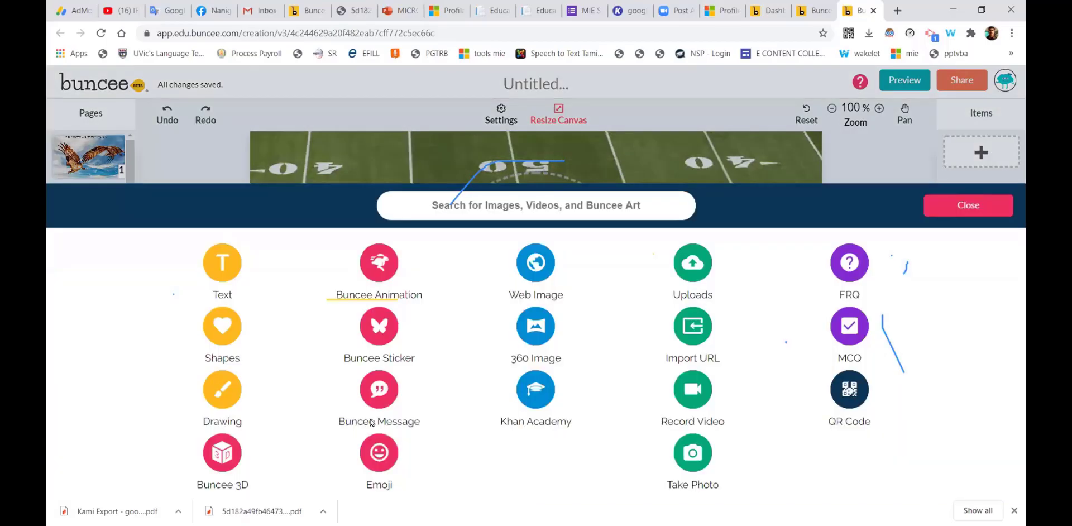
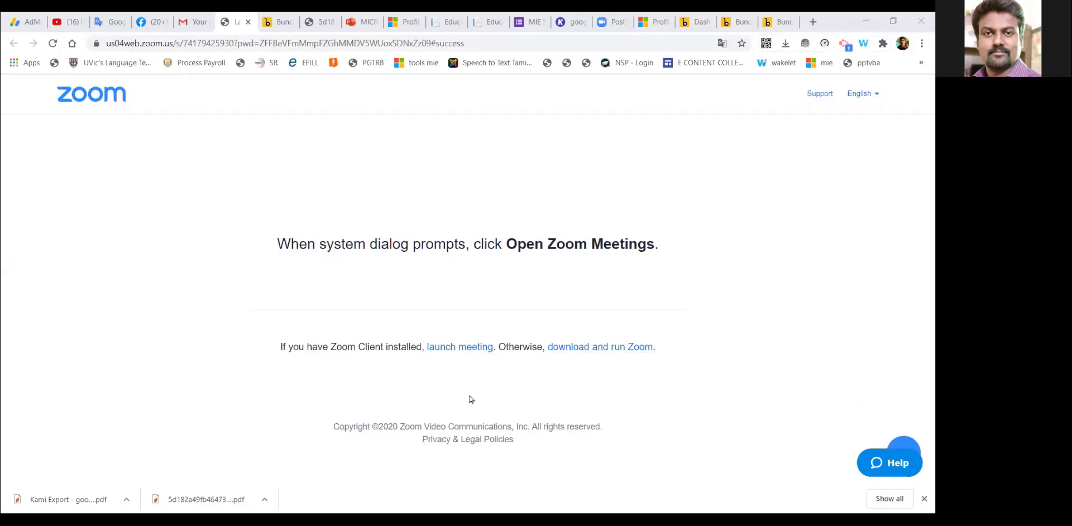
Launch the Zoom meeting again from its browser page
{"action": "left_click", "coordinate": [454, 347]}
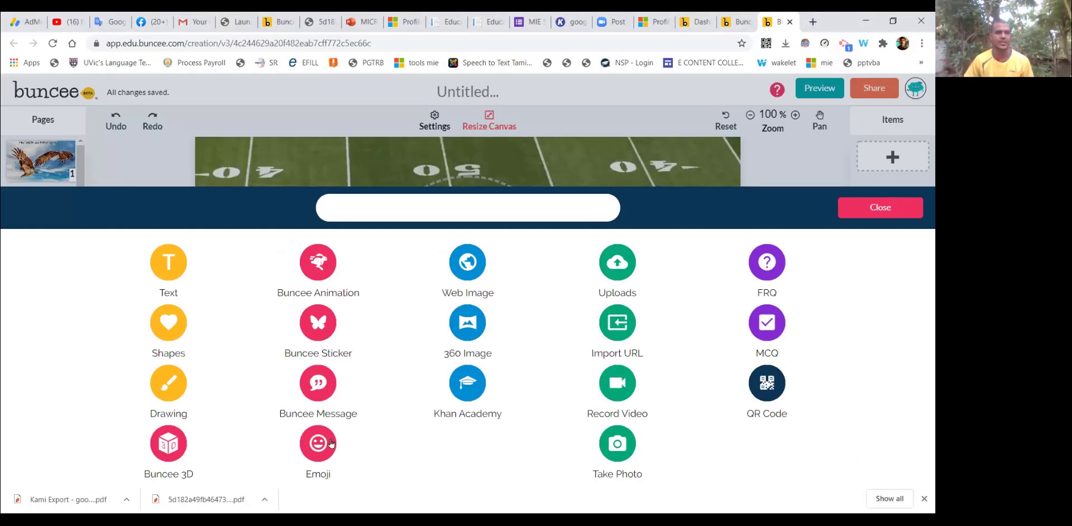
{"action": "left_click", "coordinate": [633, 279]}
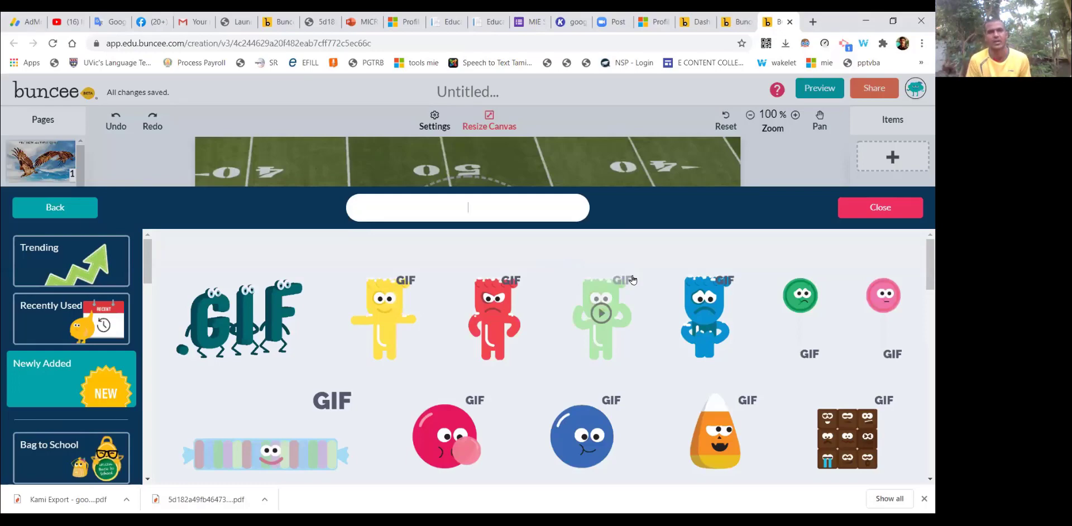
{"action": "left_click", "coordinate": [500, 155]}
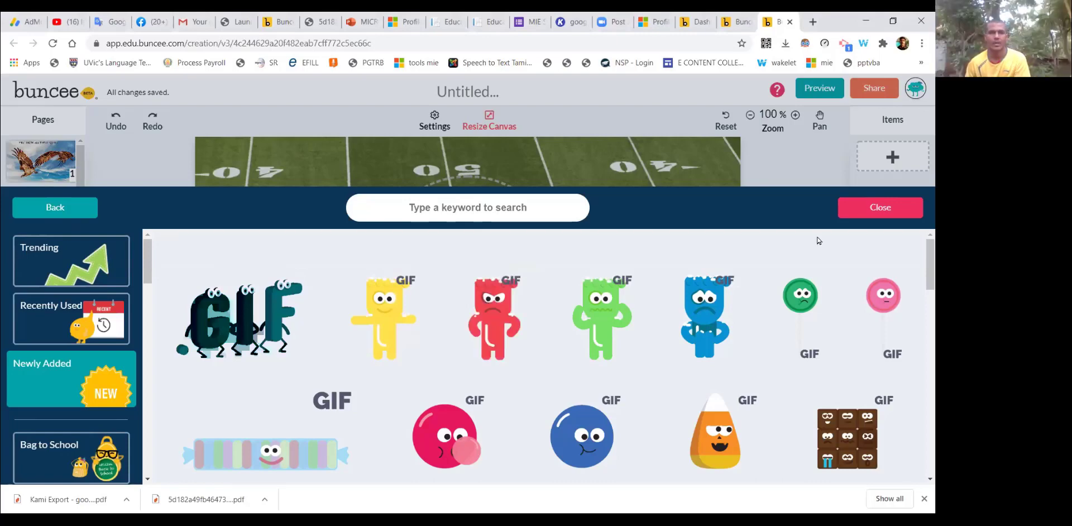
{"action": "left_click", "coordinate": [518, 277]}
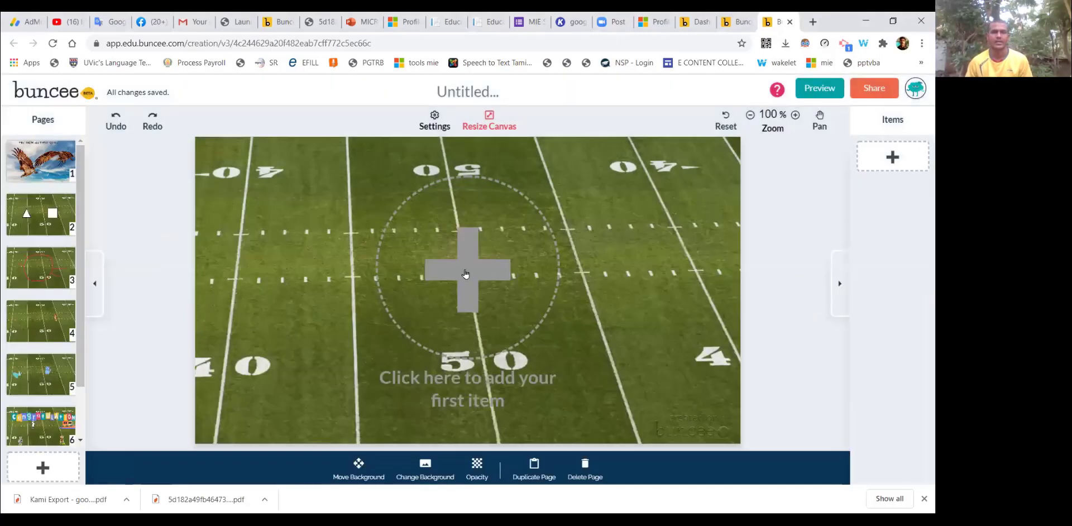
Search the web images for "train" and add the picture of the railway track with green mountains to page 7
{"action": "left_click", "coordinate": [327, 384]}
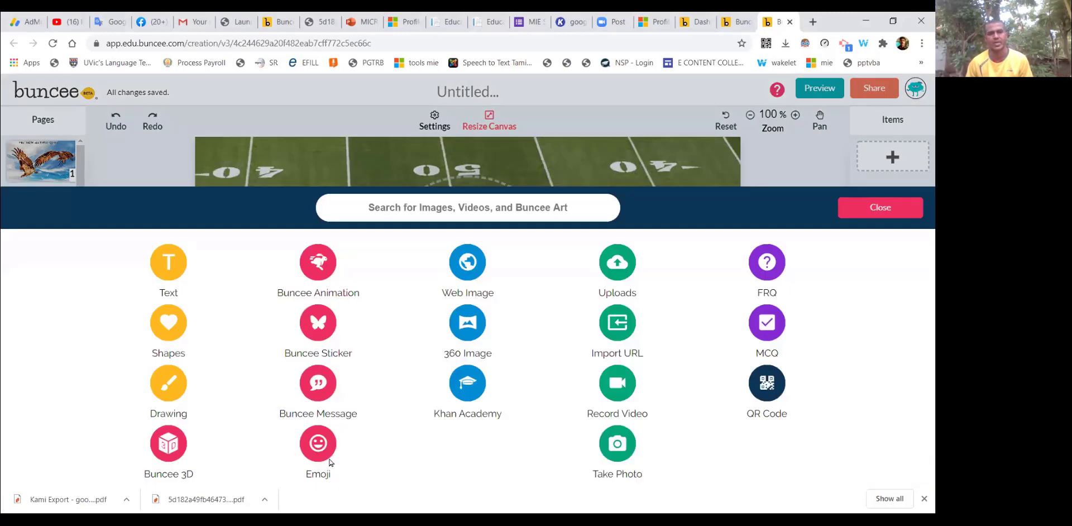
{"action": "left_click", "coordinate": [473, 277]}
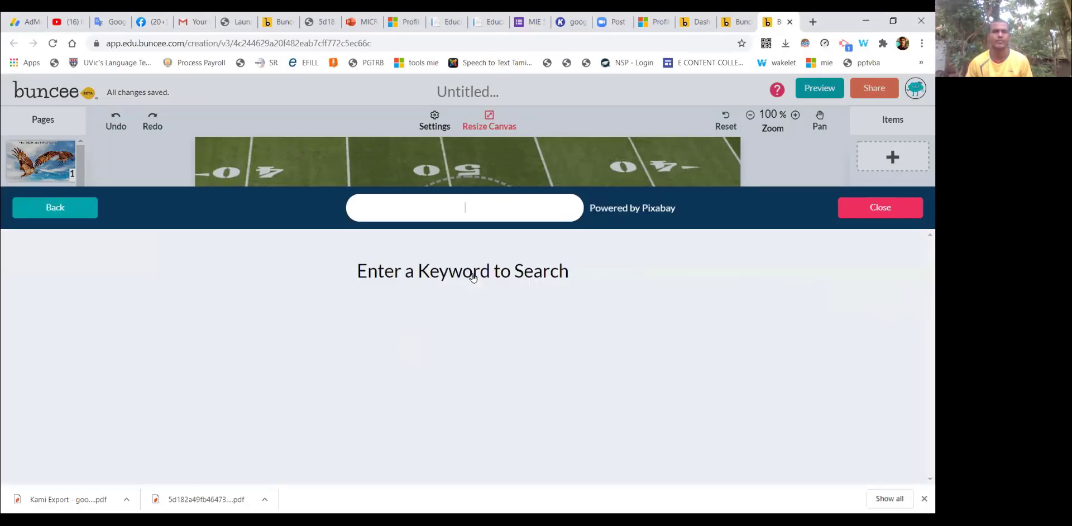
{"action": "left_click", "coordinate": [537, 211]}
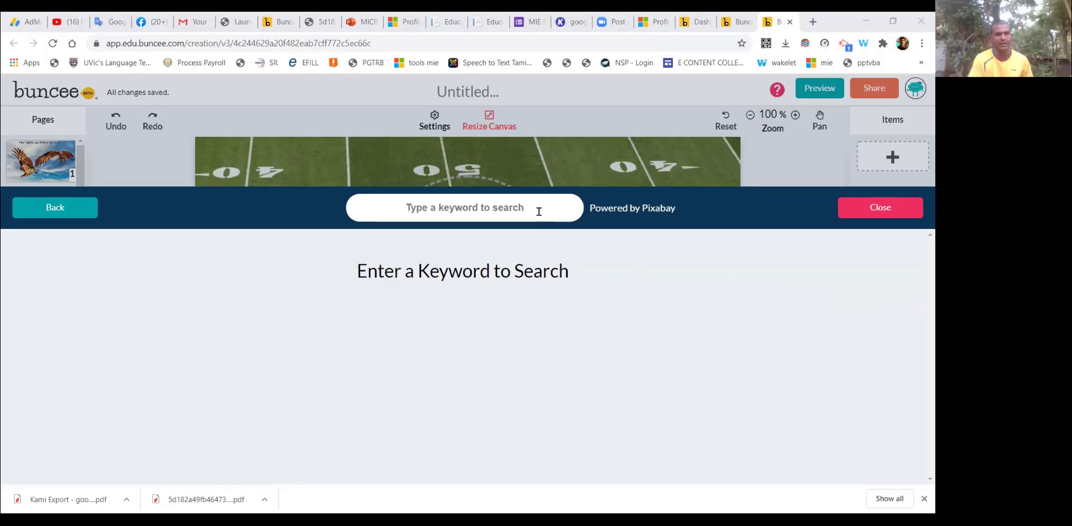
{"action": "type", "text": "tra"}
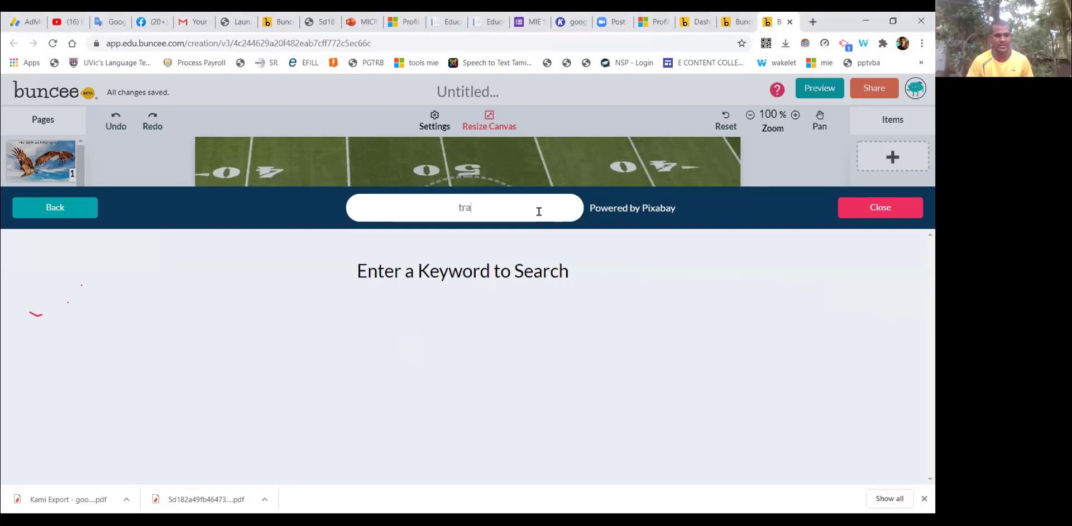
{"action": "type", "text": "in"}
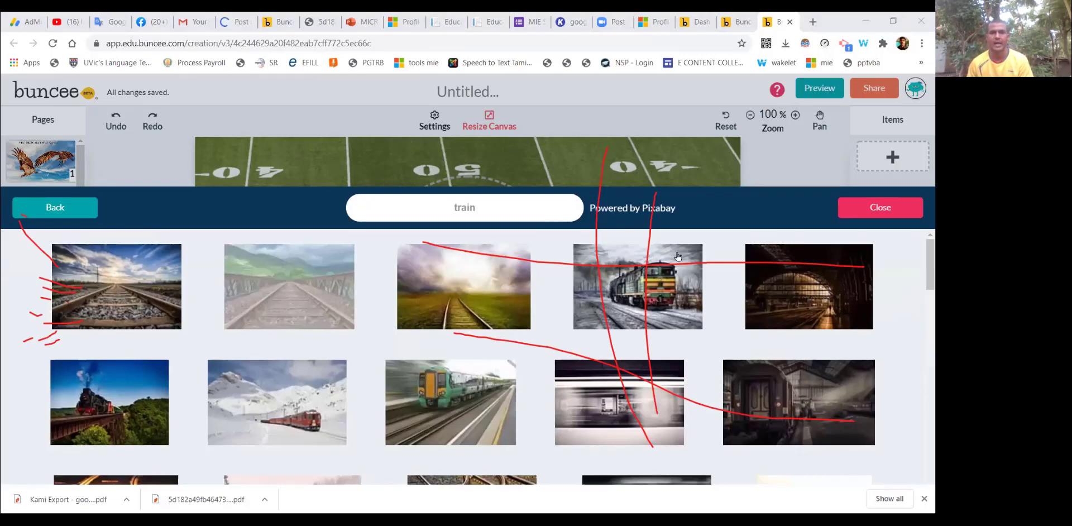
{"action": "left_click", "coordinate": [287, 327]}
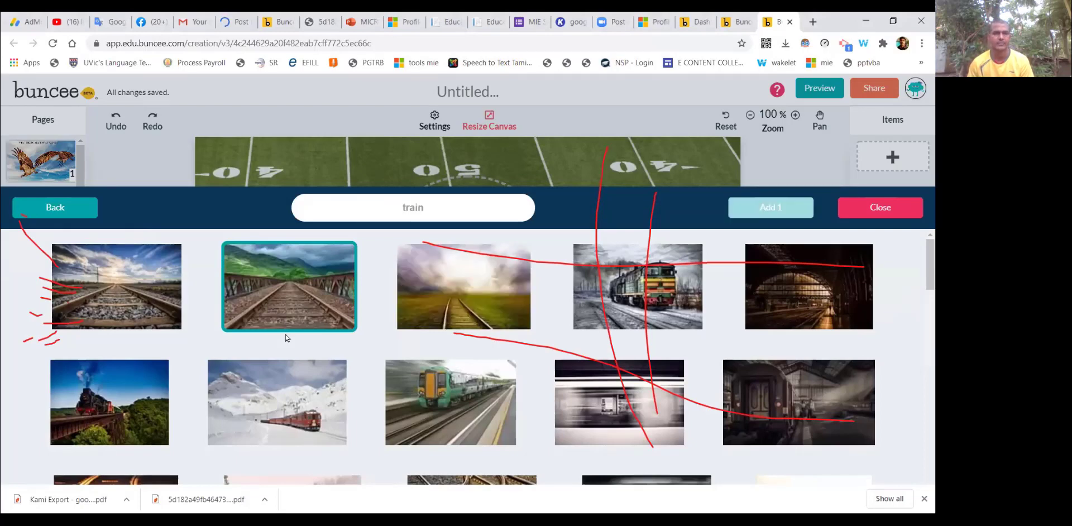
{"action": "left_click", "coordinate": [771, 207]}
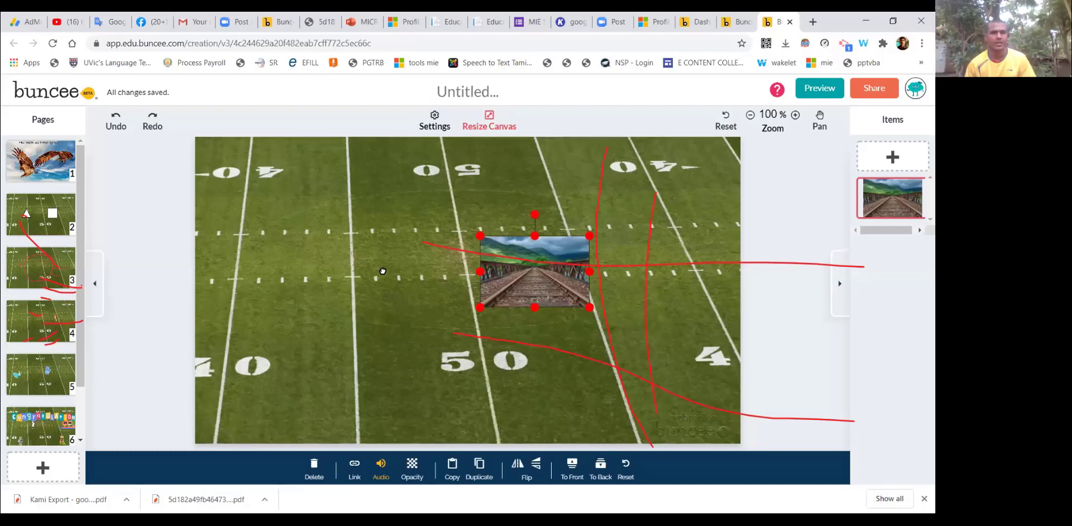
Enlarge the railway track picture to cover most of page 7 and place it around the middle of the page
{"action": "left_click_drag", "start_coordinate": [518, 277], "coordinate": [306, 235]}
{"action": "left_click_drag", "start_coordinate": [382, 270], "coordinate": [646, 384]}
{"action": "left_click_drag", "start_coordinate": [688, 420], "coordinate": [690, 421]}
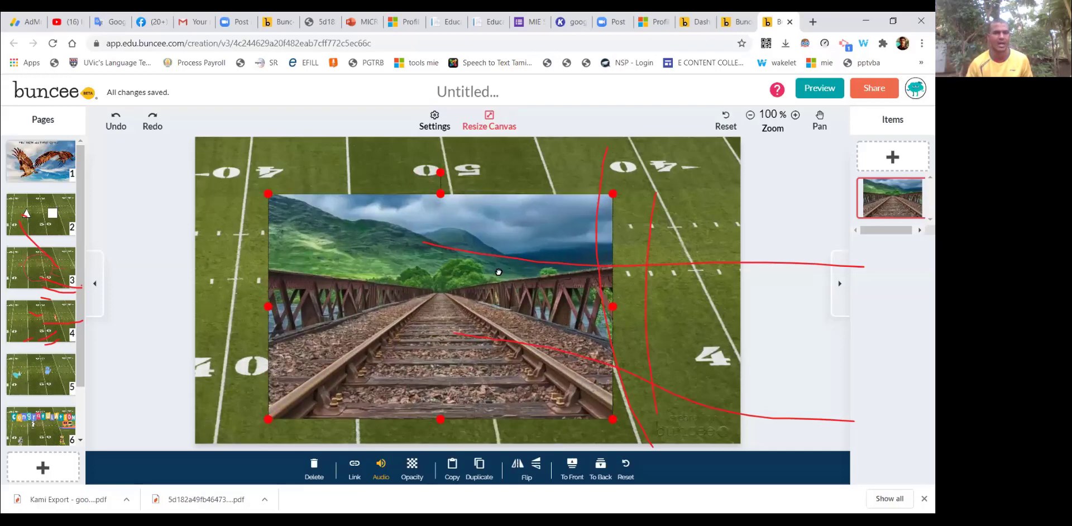
{"action": "mouse_move", "coordinate": [516, 306]}
{"action": "left_mouse_down"}
{"action": "mouse_move", "coordinate": [515, 244]}
{"action": "mouse_move", "coordinate": [528, 293]}
{"action": "left_mouse_up"}
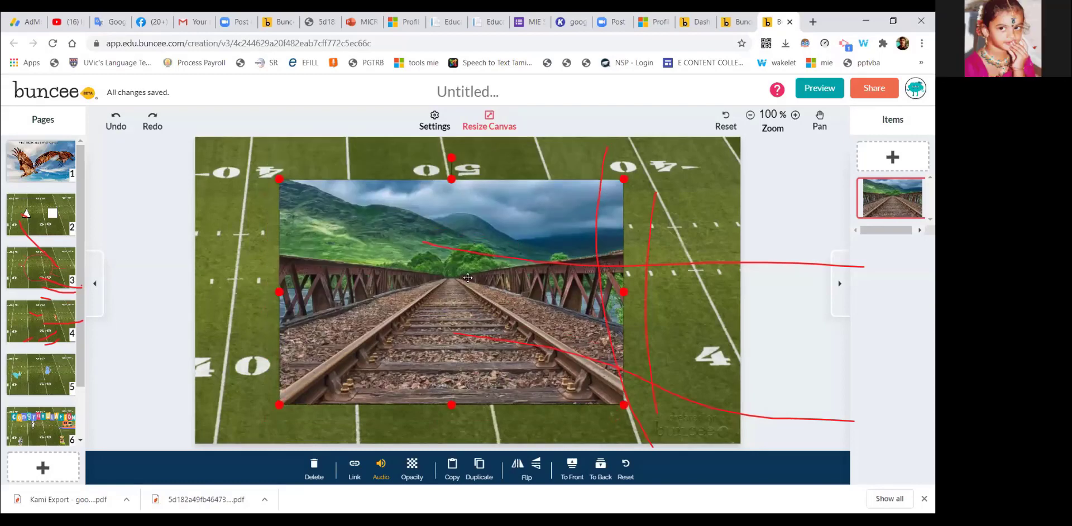
Search the 360 images for "classroom" and add the C131 Panorama picture to page 7
{"action": "left_click", "coordinate": [906, 155]}
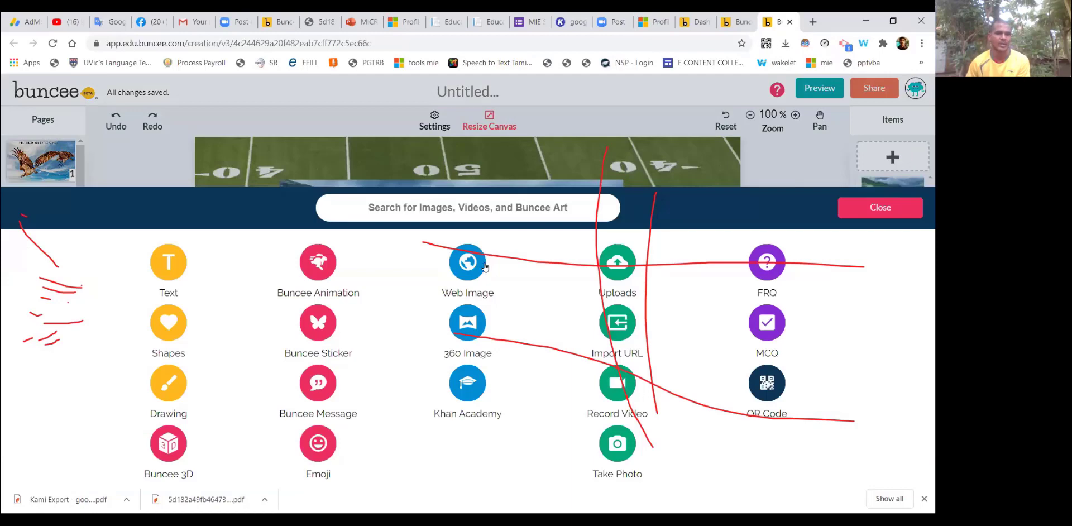
{"action": "left_click", "coordinate": [471, 329]}
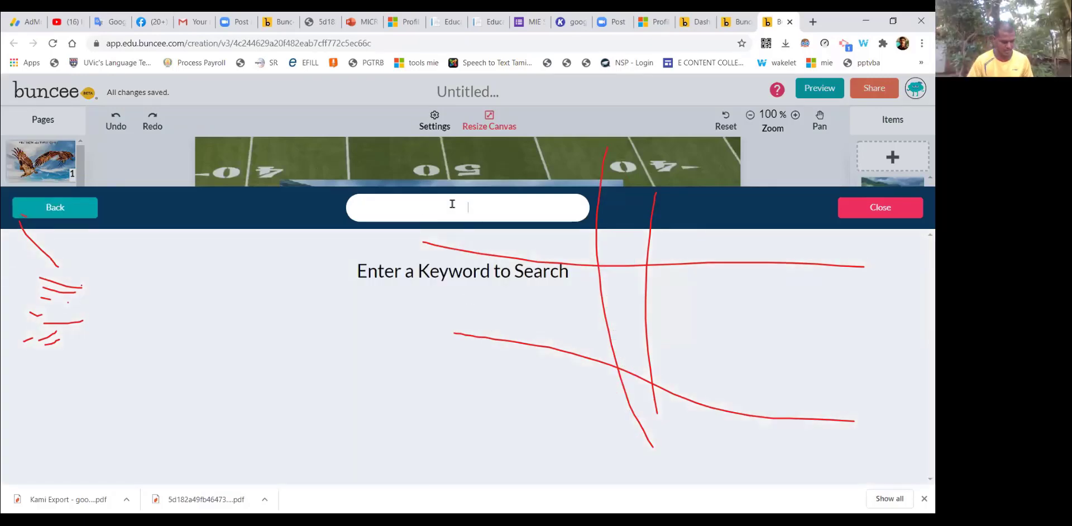
{"action": "type", "text": "temple"}
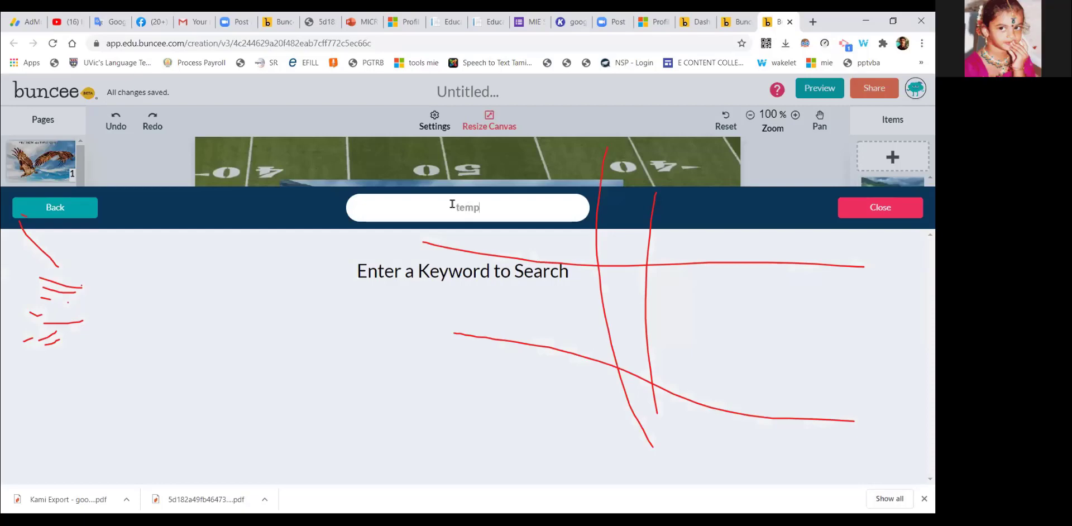
{"action": "key", "text": "BackSpace"}
{"action": "key", "text": "BackSpace"}
{"action": "key", "text": "BackSpace"}
{"action": "key", "text": "BackSpace"}
{"action": "key", "text": "BackSpace"}
{"action": "key", "text": "BackSpace"}
{"action": "type", "text": "c"}
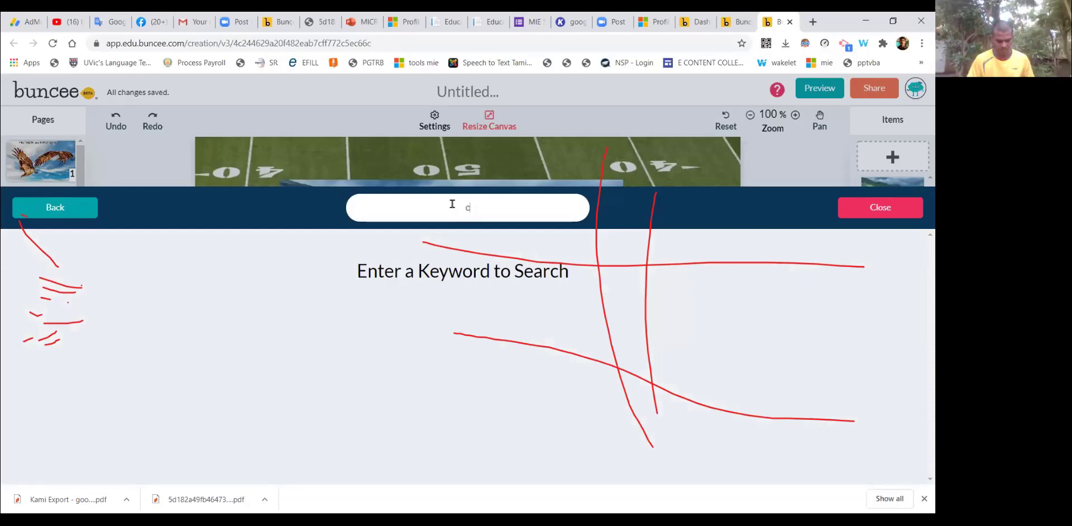
{"action": "type", "text": "k"}
{"action": "key", "text": "BackSpace"}
{"action": "type", "text": "lassrom"}
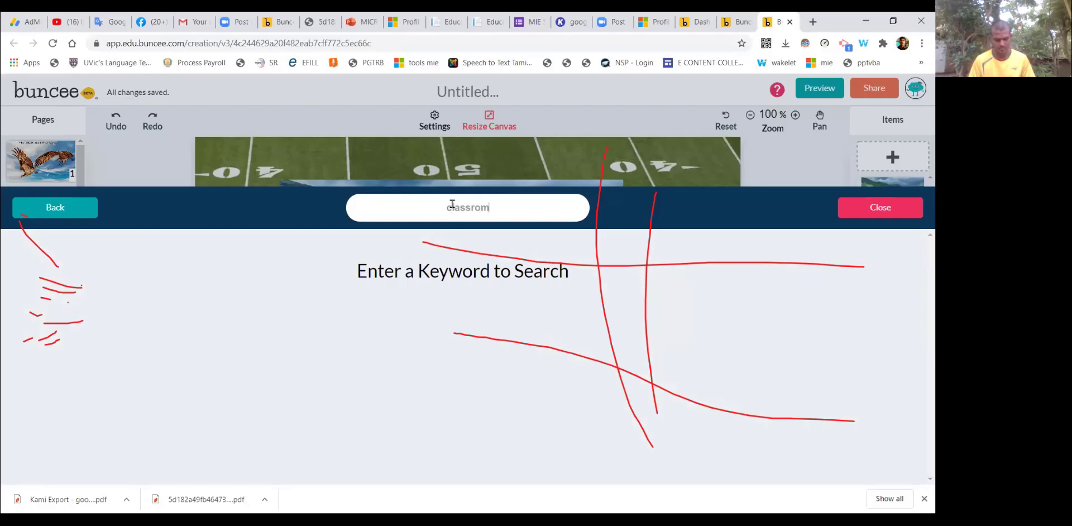
{"action": "key", "text": "BackSpace"}
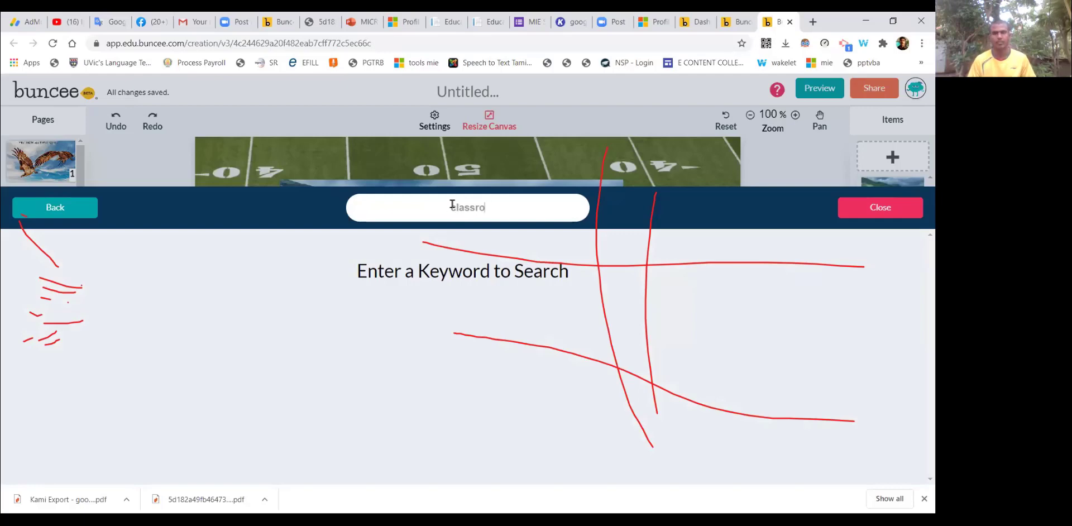
{"action": "type", "text": "om"}
{"action": "key", "text": "Return"}
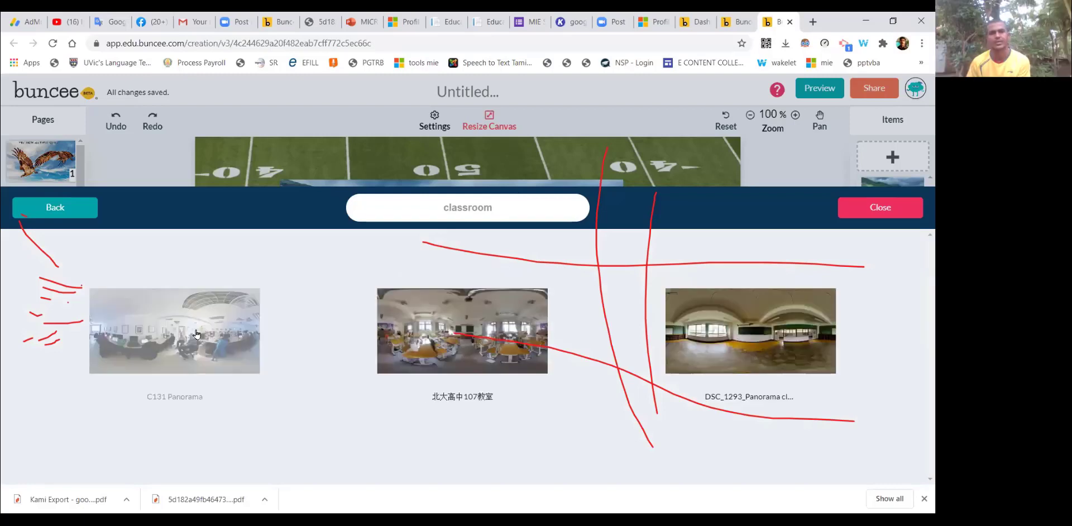
{"action": "left_click", "coordinate": [197, 335]}
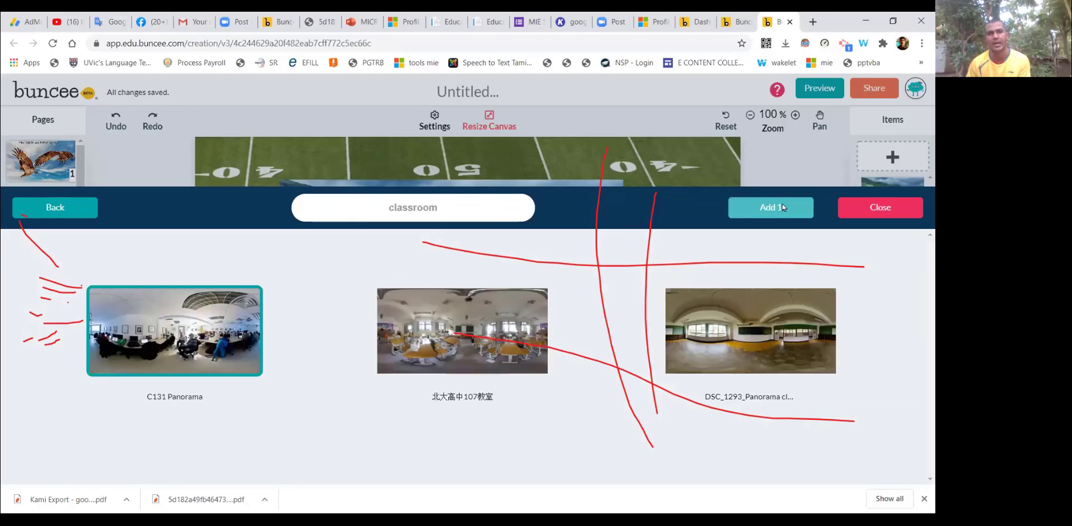
{"action": "left_click", "coordinate": [782, 207]}
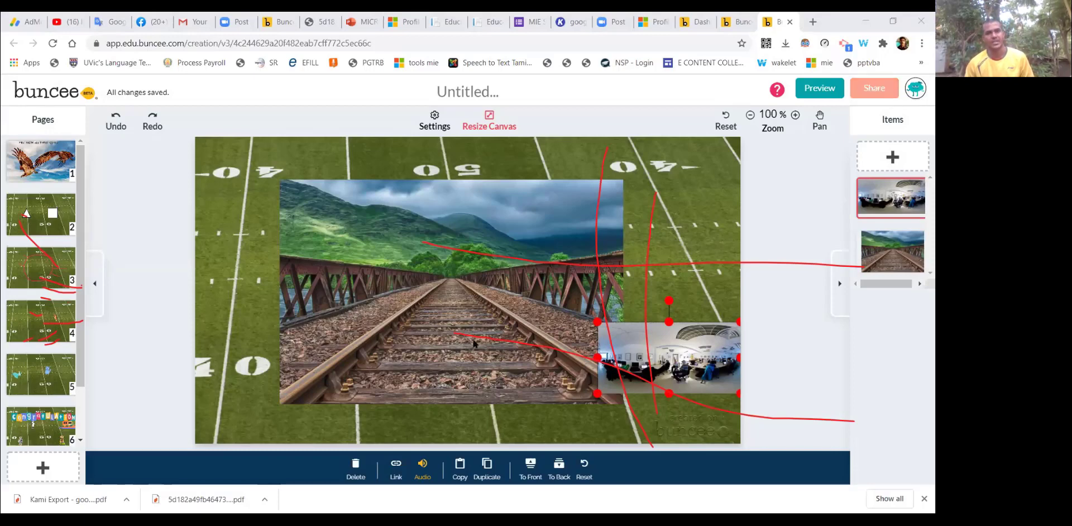
Add a blank eighth page with the football field background after the railway track page
{"action": "left_click", "coordinate": [892, 156]}
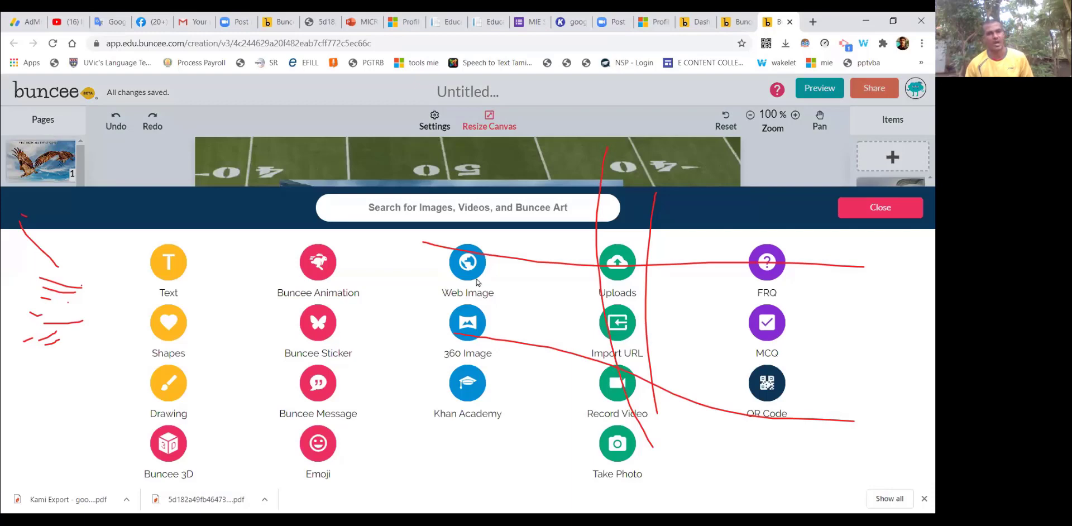
{"action": "key", "text": "Escape"}
{"action": "left_click", "coordinate": [587, 353]}
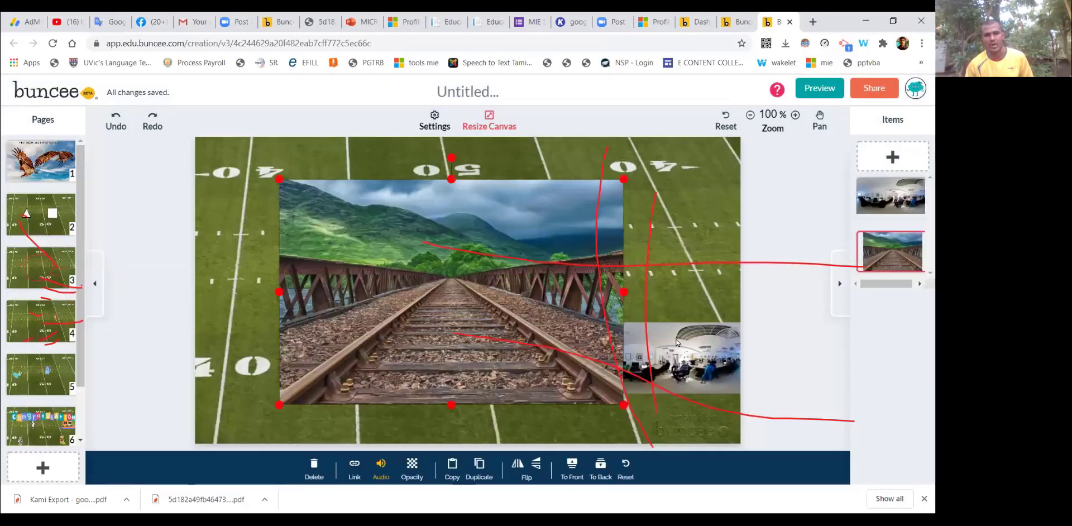
{"action": "left_click", "coordinate": [632, 383]}
{"action": "left_click_drag", "start_coordinate": [632, 383], "coordinate": [418, 342]}
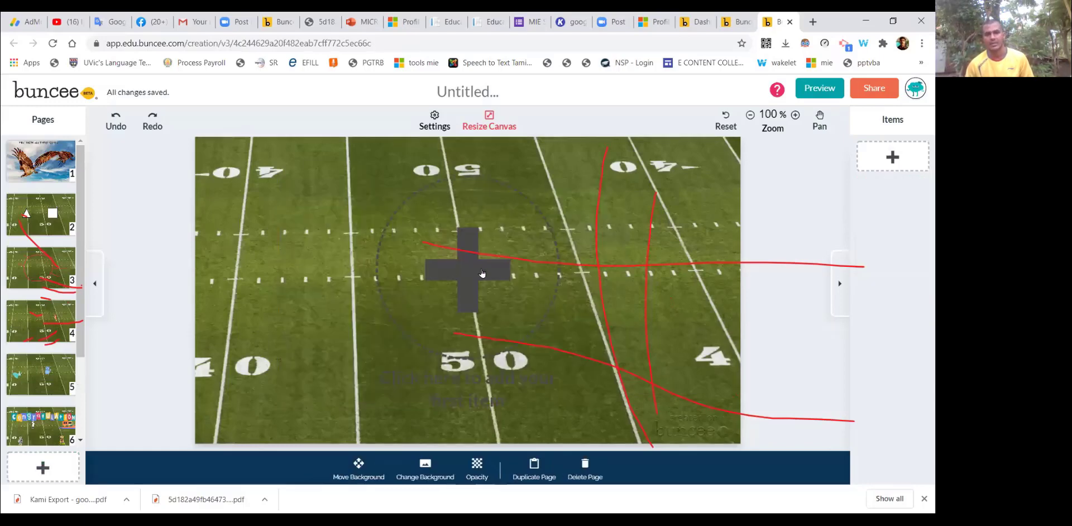
Search the 360 images for "classroom" and add the DSC_1293_Panorama picture of the empty classroom to page 8
{"action": "left_click", "coordinate": [473, 342]}
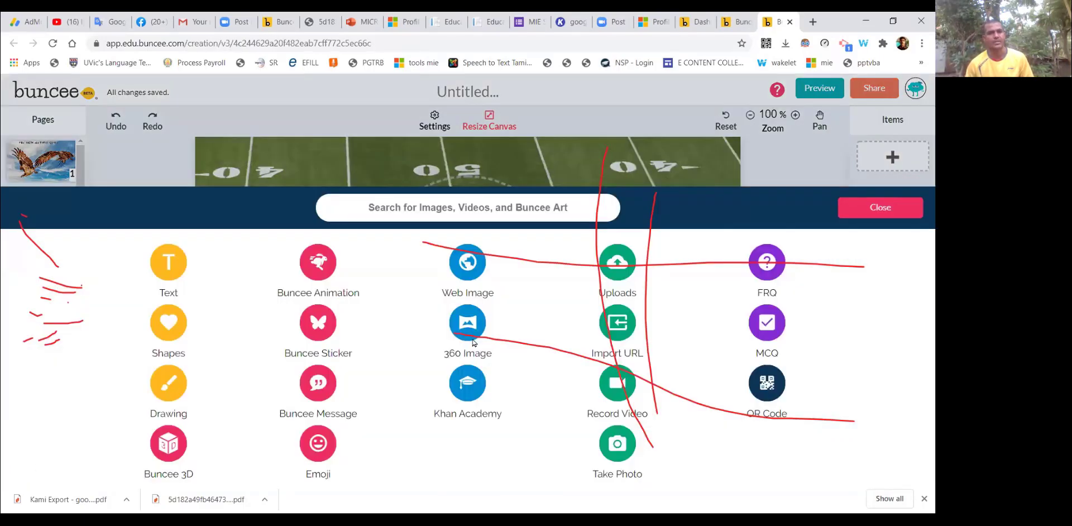
{"action": "left_click", "coordinate": [473, 342]}
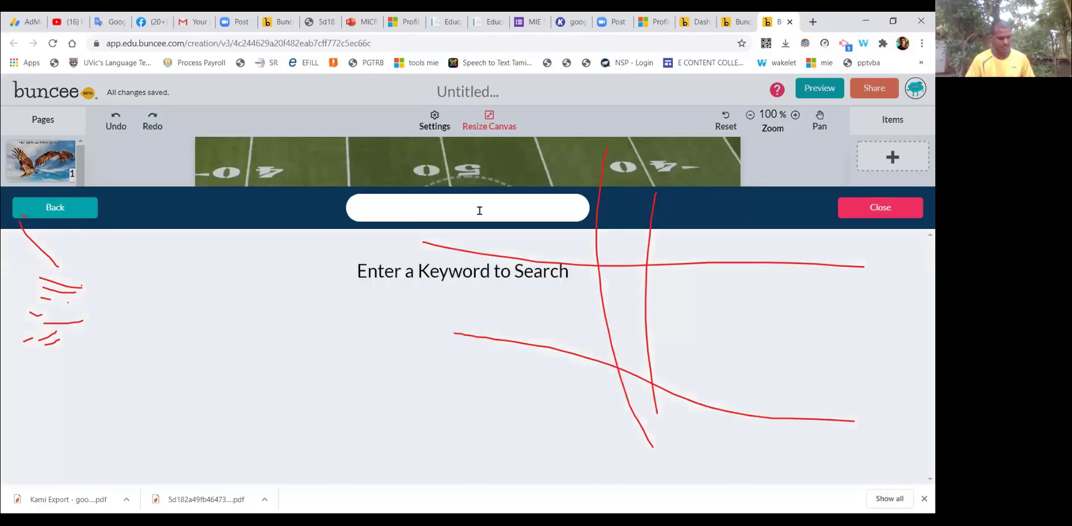
{"action": "type", "text": "classro"}
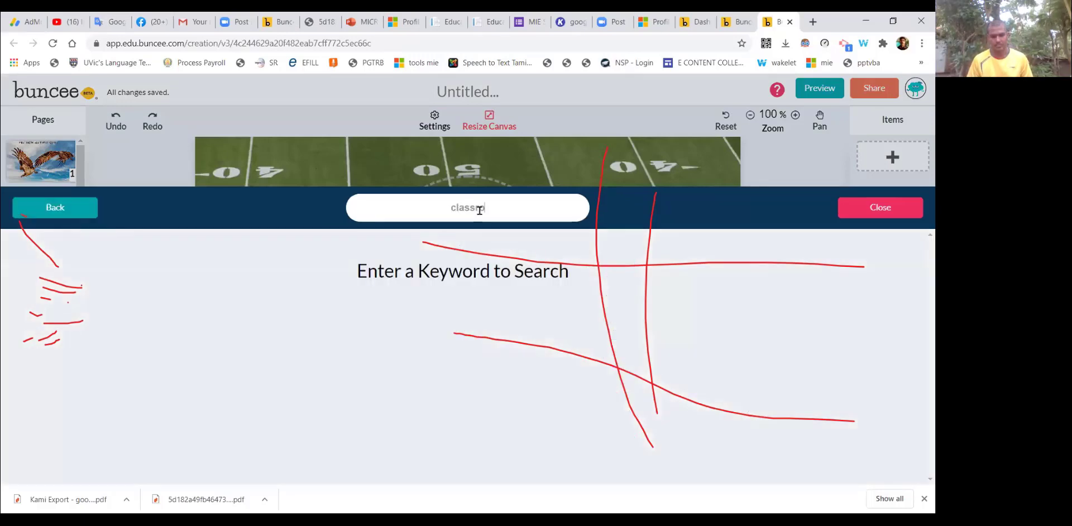
{"action": "type", "text": "om"}
{"action": "key", "text": "Return"}
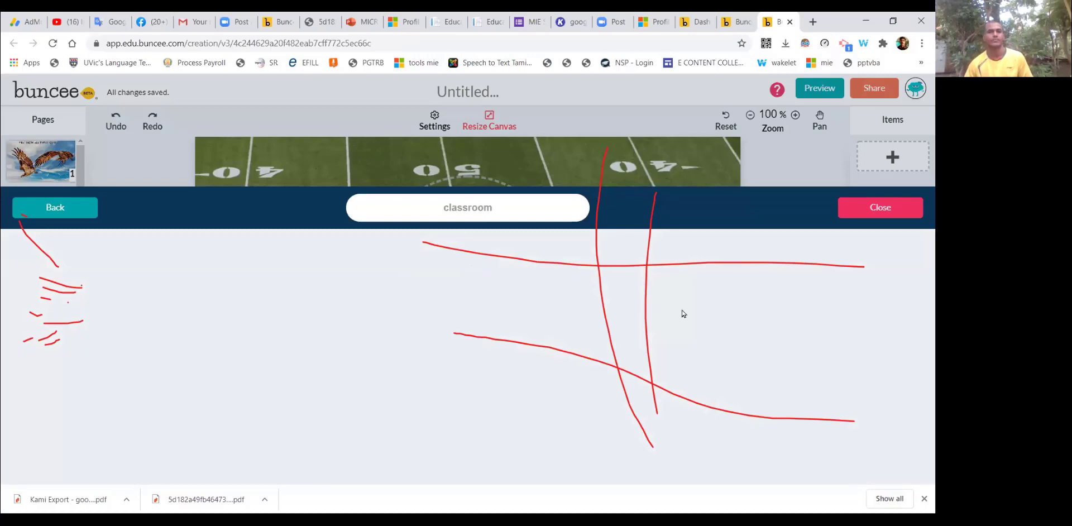
{"action": "left_click", "coordinate": [476, 315]}
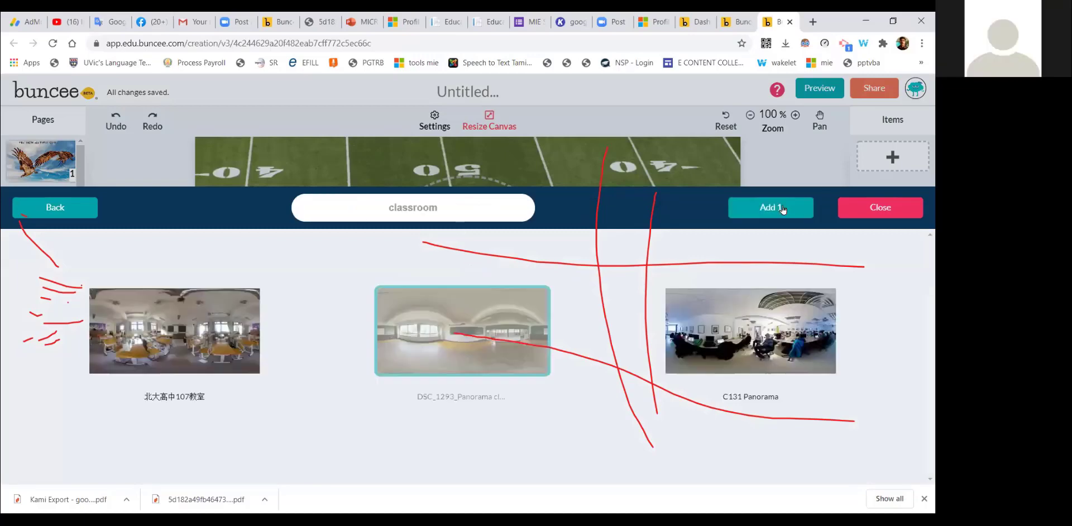
{"action": "left_click", "coordinate": [784, 207]}
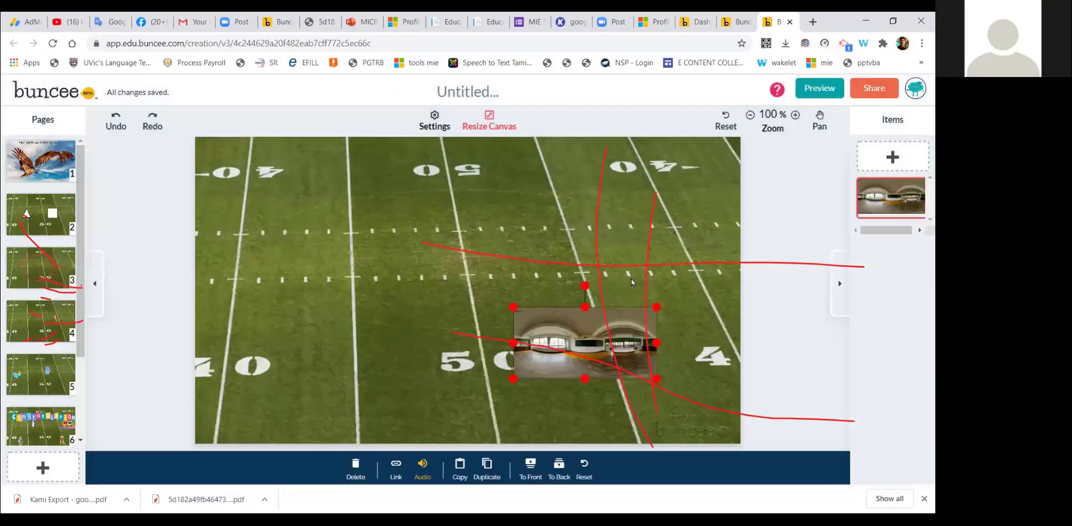
Enlarge the classroom panorama to cover most of page 8 and place it around the middle of the page
{"action": "left_click_drag", "start_coordinate": [585, 343], "coordinate": [540, 320]}
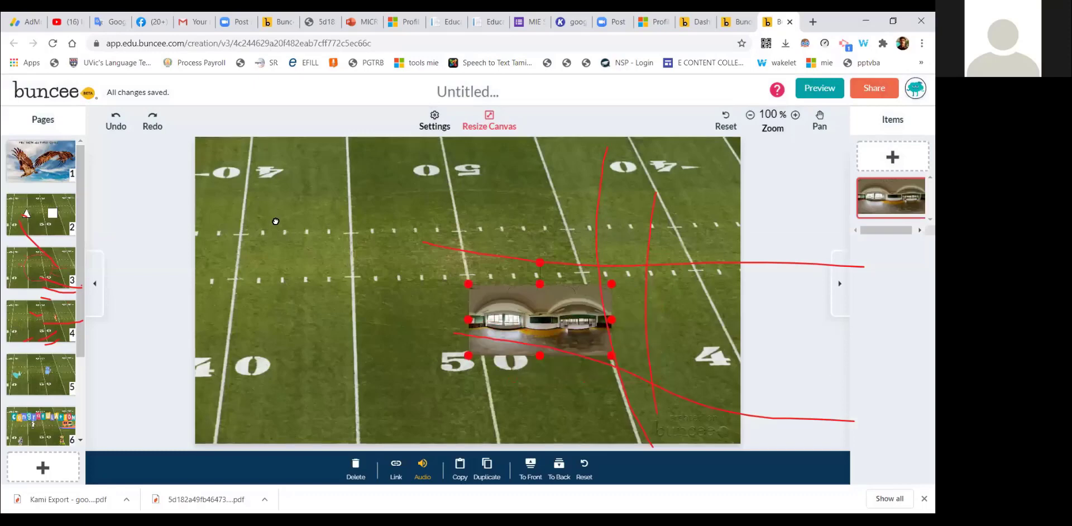
{"action": "left_click_drag", "start_coordinate": [343, 241], "coordinate": [344, 245]}
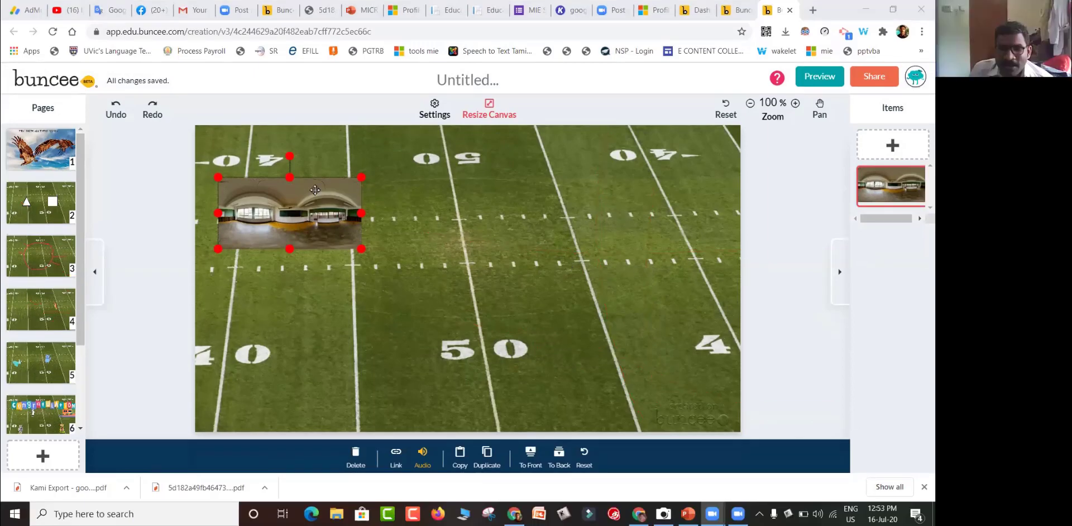
{"action": "left_click_drag", "start_coordinate": [324, 185], "coordinate": [306, 184]}
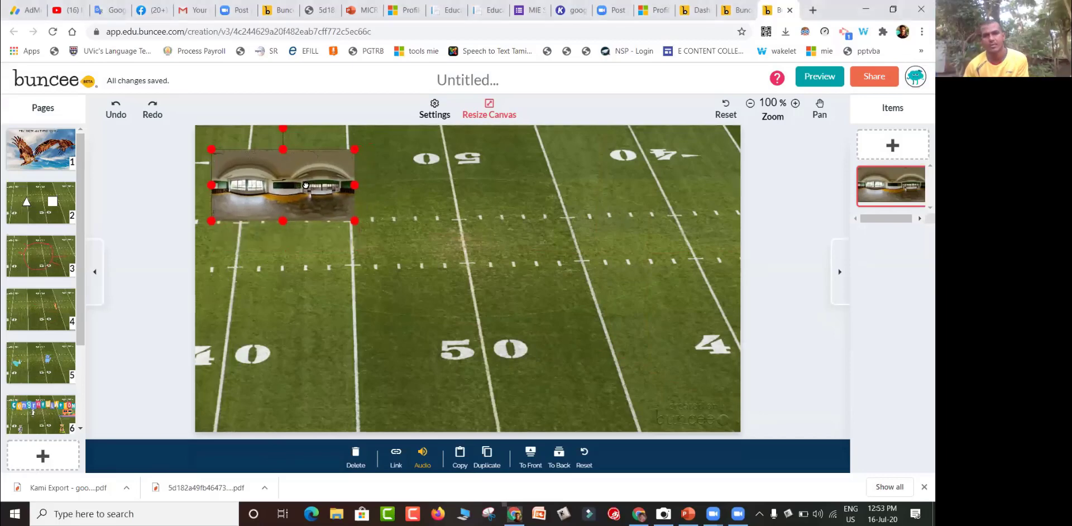
{"action": "left_click_drag", "start_coordinate": [349, 218], "coordinate": [591, 344]}
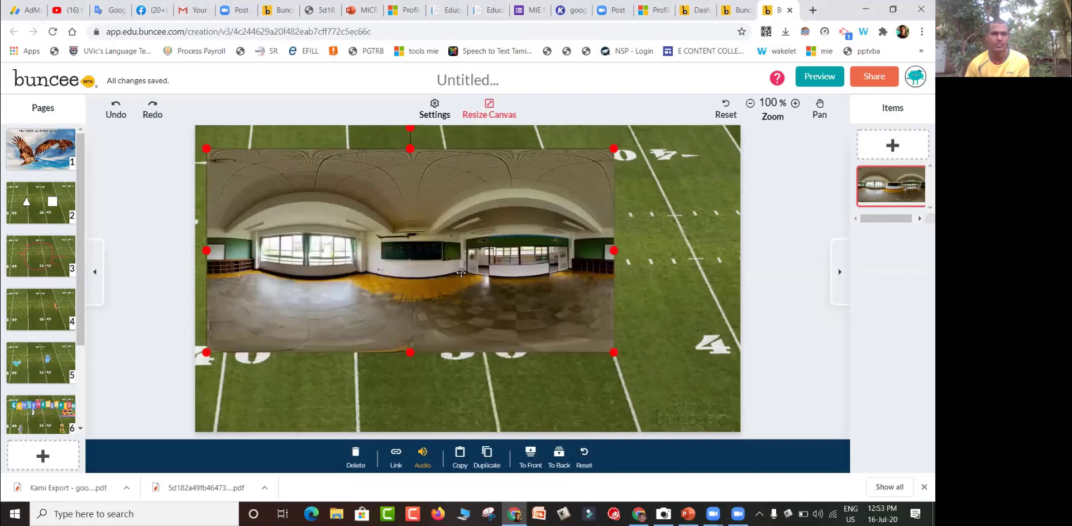
{"action": "left_click_drag", "start_coordinate": [457, 269], "coordinate": [502, 297]}
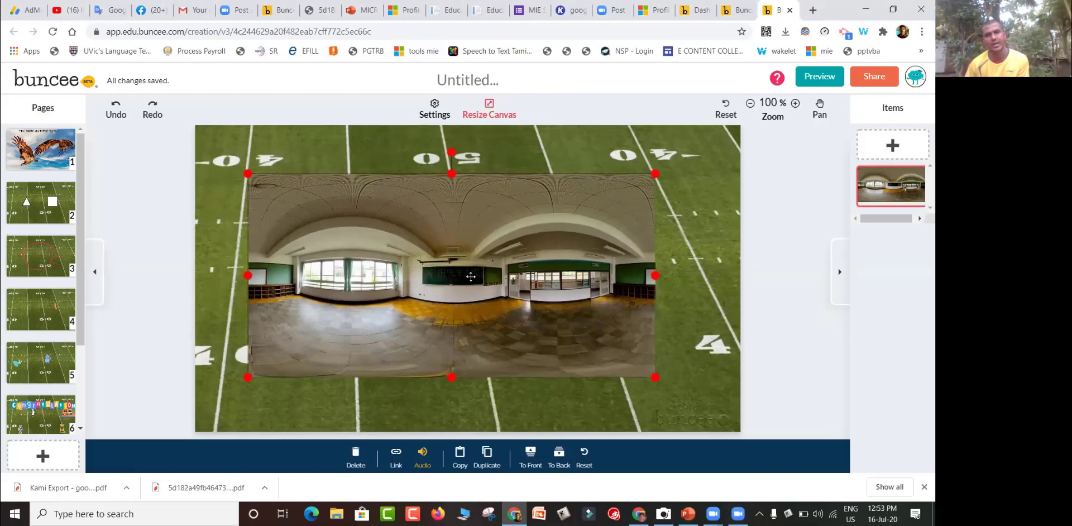
{"action": "left_click_drag", "start_coordinate": [471, 276], "coordinate": [493, 277]}
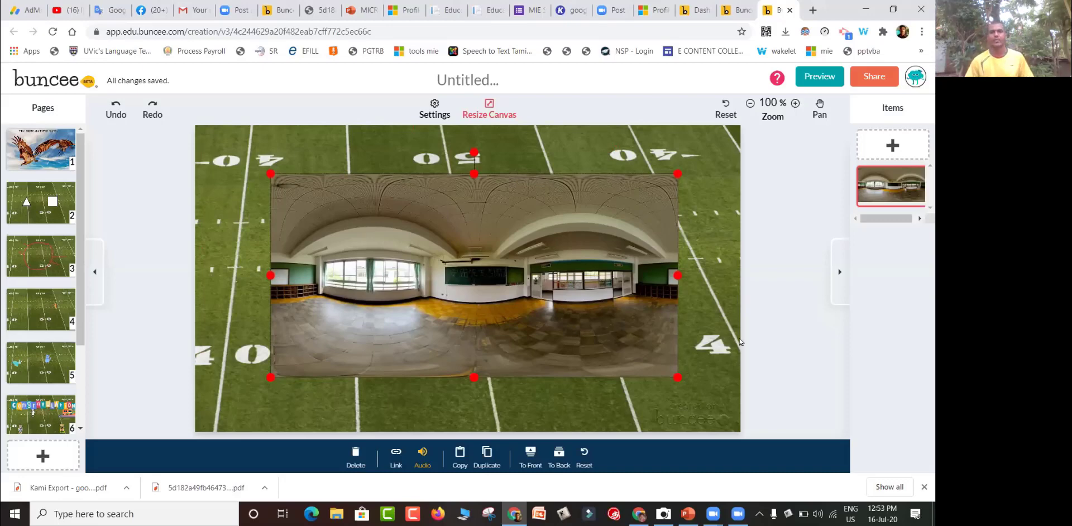
Preview the presentation, giving it the title "sample"
{"action": "left_click", "coordinate": [822, 80]}
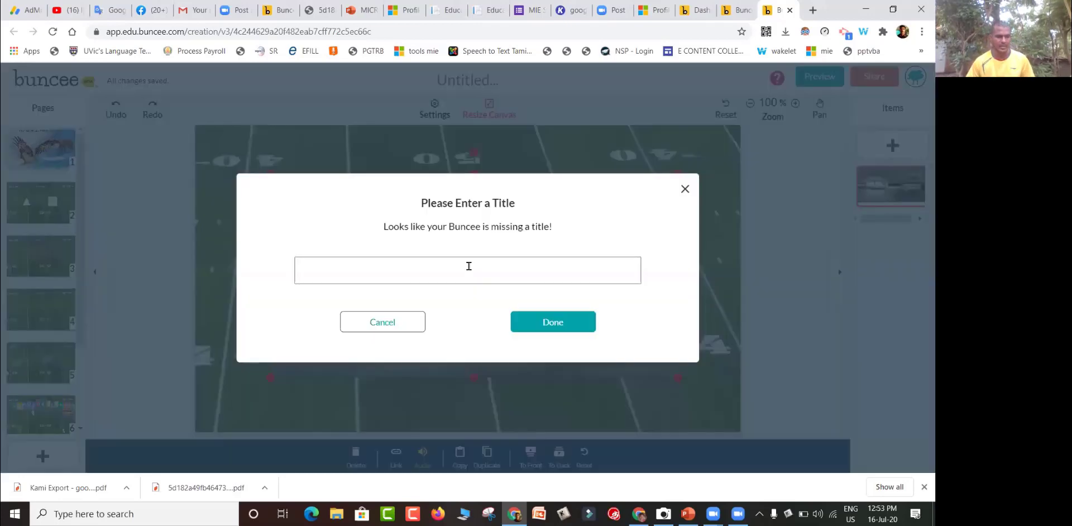
{"action": "left_click", "coordinate": [468, 266]}
{"action": "type", "text": "samplr"}
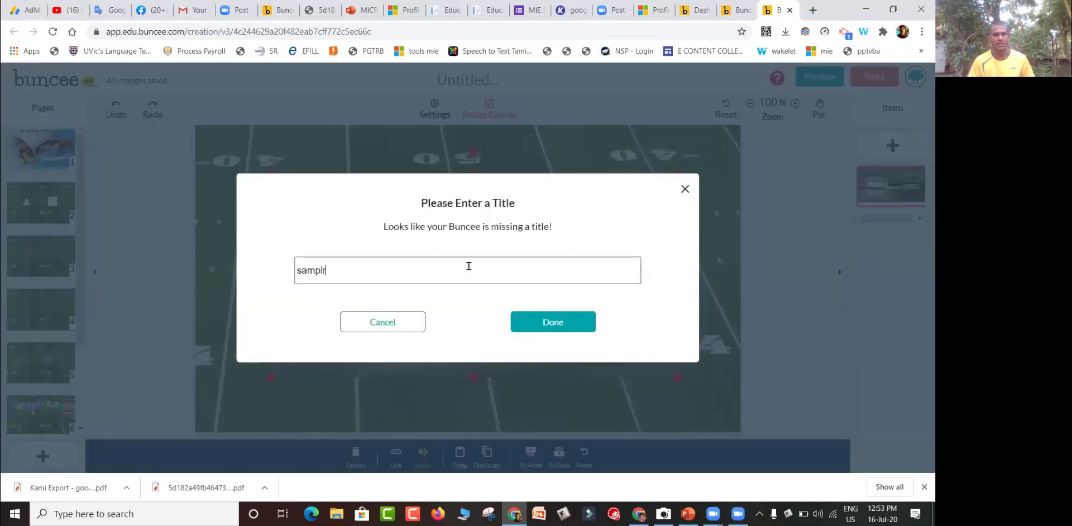
{"action": "key", "text": "BackSpace"}
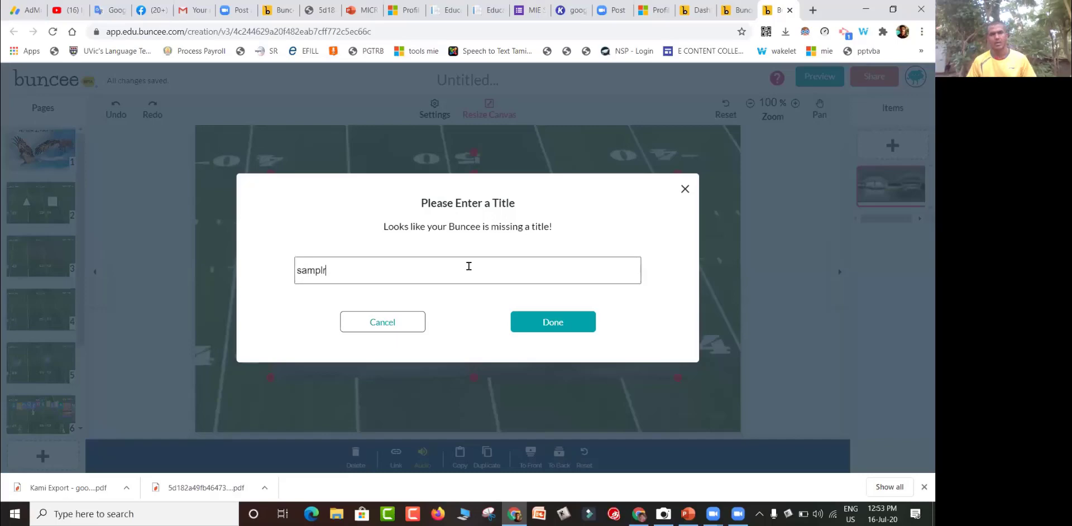
{"action": "type", "text": "e"}
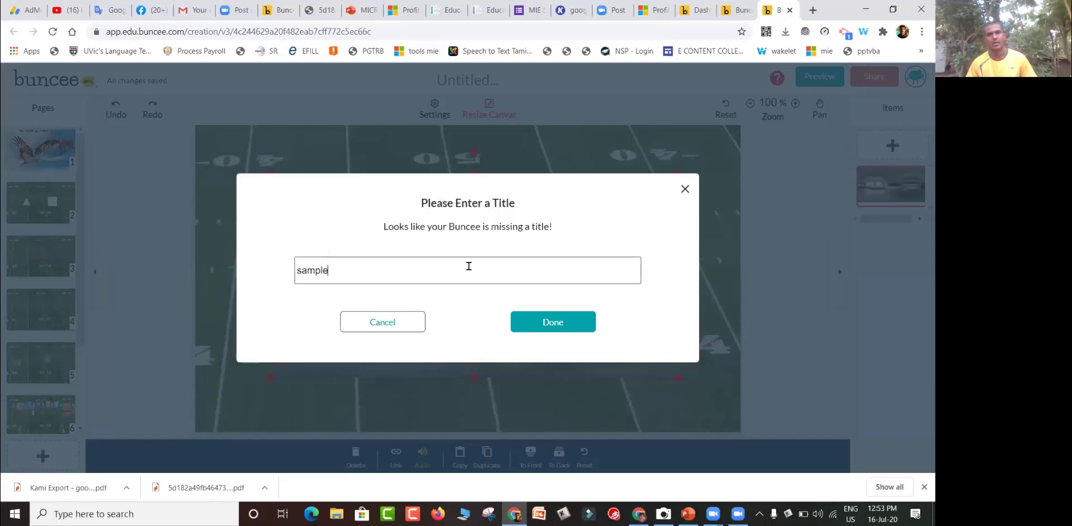
{"action": "left_click", "coordinate": [571, 320]}
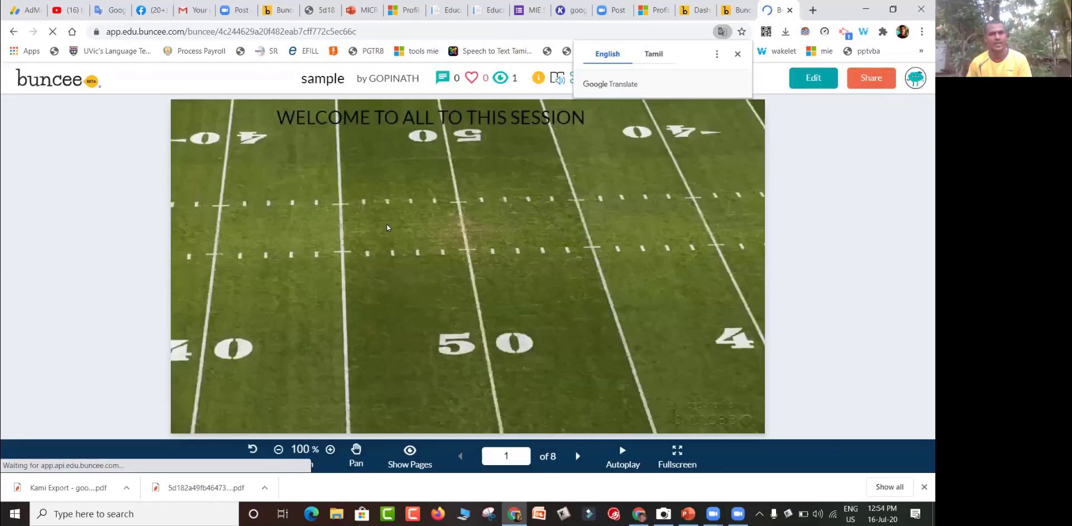
Page through the preview of the sample presentation to page 4 and rotate the 3D seahorse there
{"action": "left_click", "coordinate": [578, 458]}
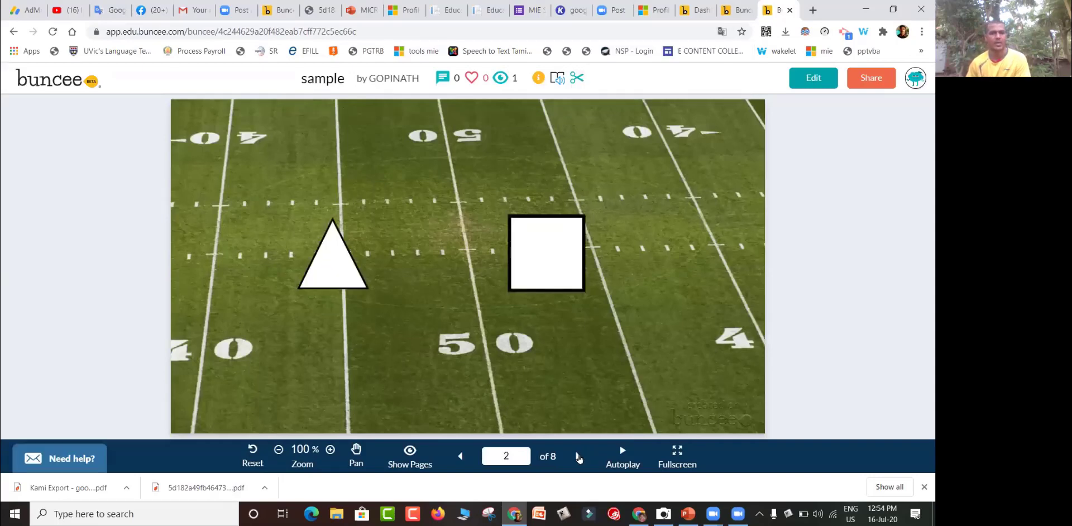
{"action": "left_click", "coordinate": [578, 458]}
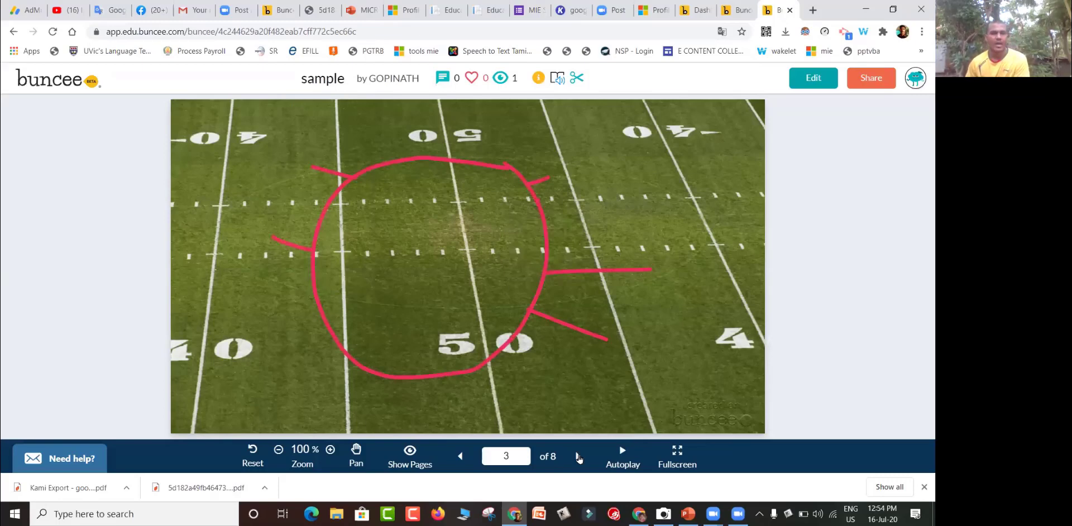
{"action": "left_click", "coordinate": [579, 458]}
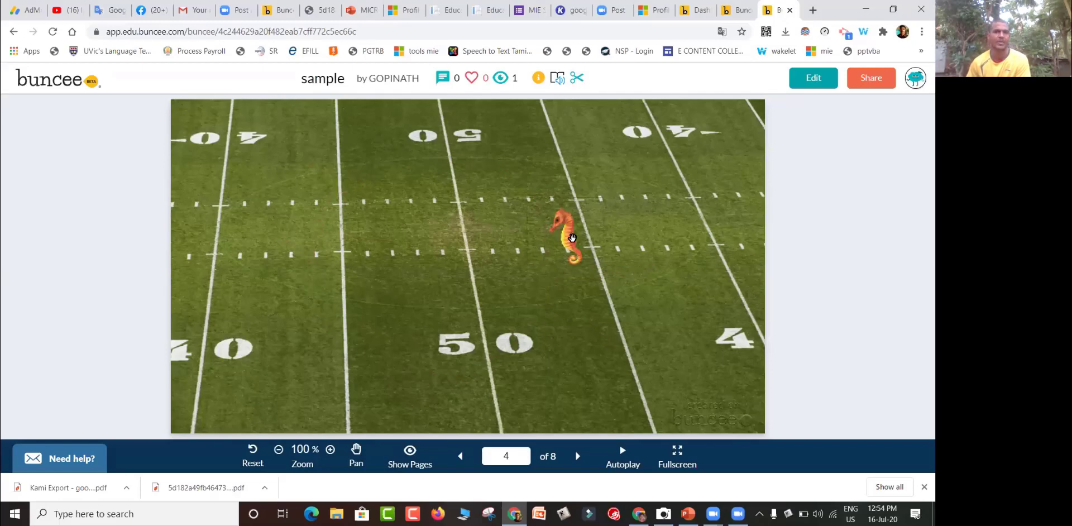
{"action": "left_click", "coordinate": [576, 241]}
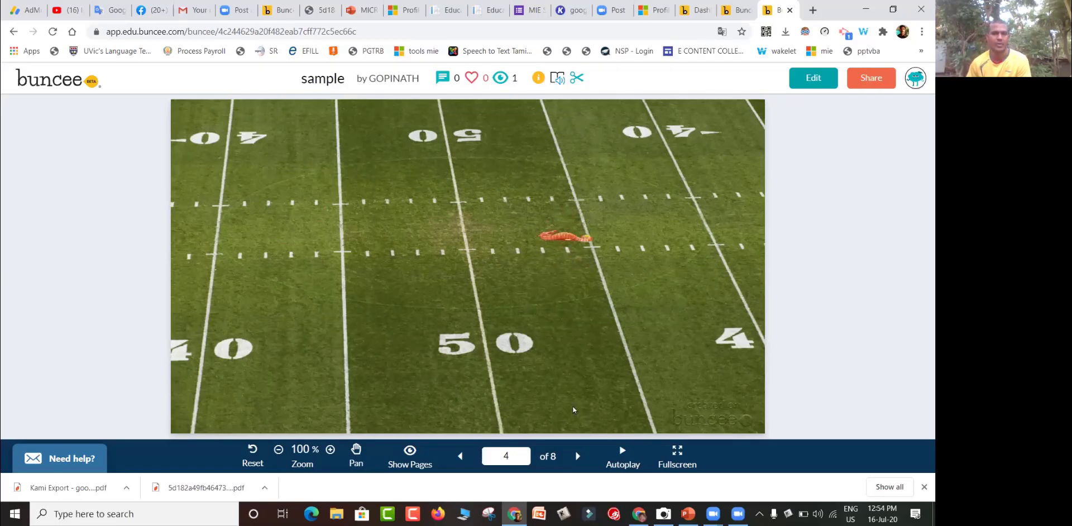
Advance the preview through pages 5 to 7, enlarging and closing the Congratulations message on page 6 and loading the panorama on page 7
{"action": "left_click", "coordinate": [578, 457]}
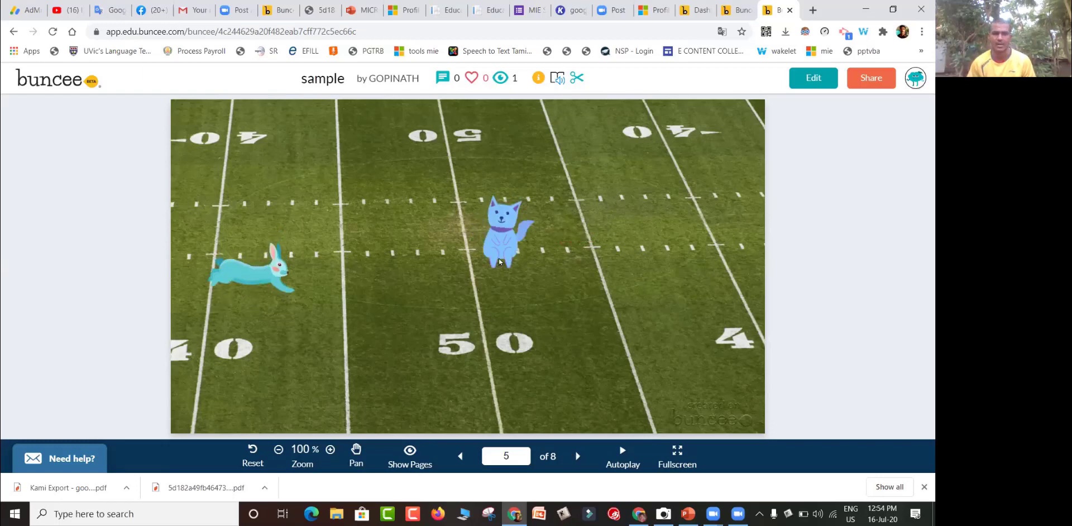
{"action": "left_click", "coordinate": [577, 457]}
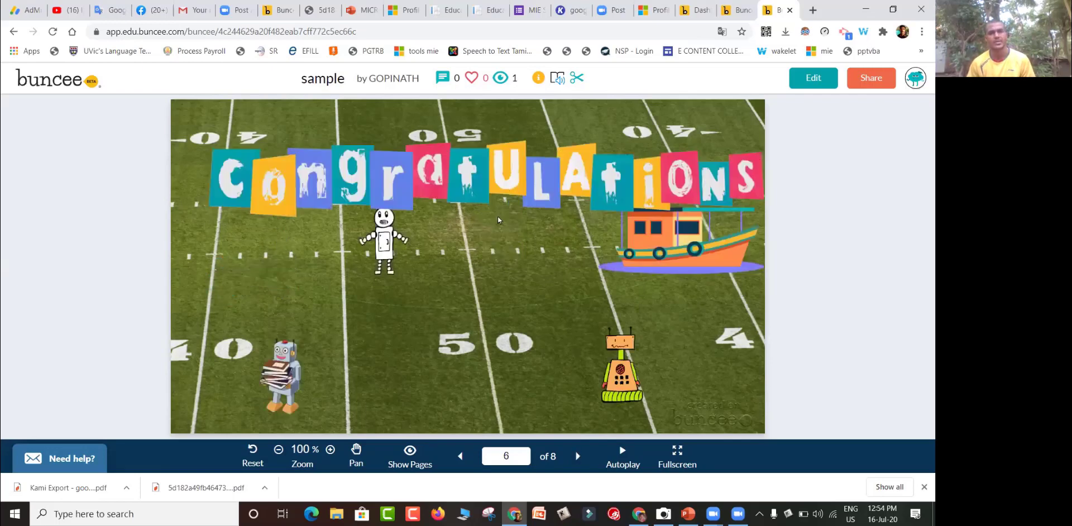
{"action": "left_click", "coordinate": [498, 217]}
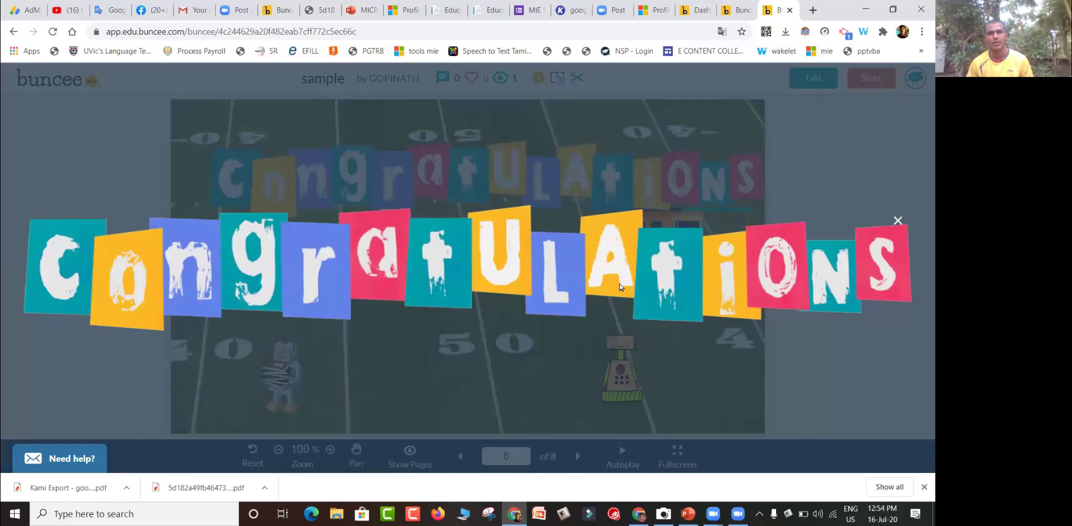
{"action": "left_click", "coordinate": [672, 220]}
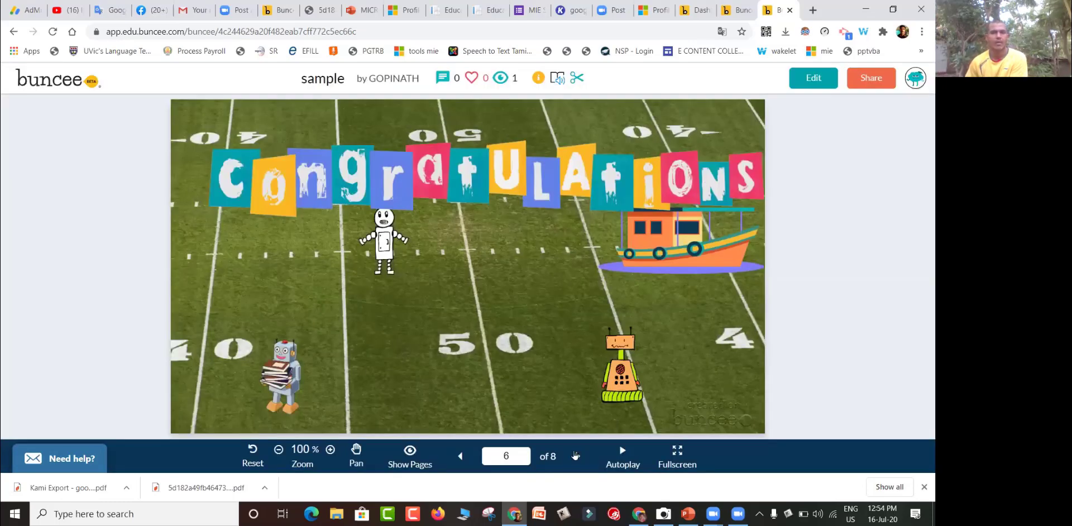
{"action": "key", "text": "Right"}
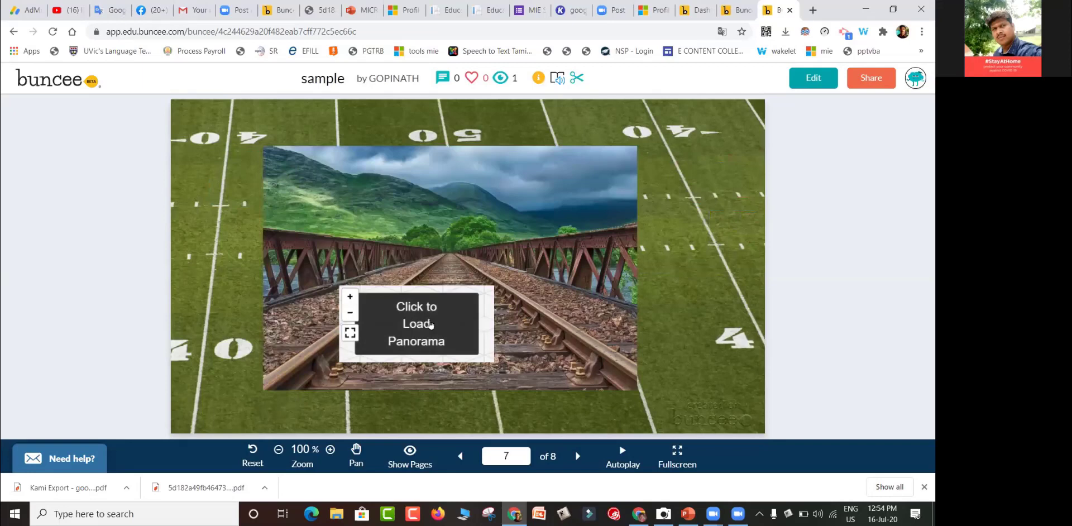
{"action": "left_click", "coordinate": [421, 324]}
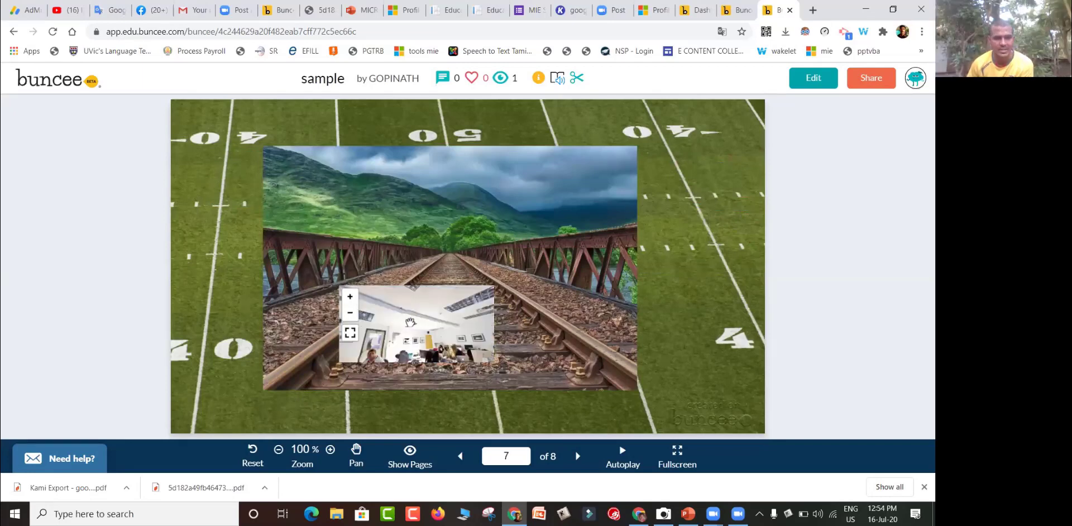
Load the classroom panorama on page 8 of the preview and look around its walls, ceiling and floor
{"action": "left_click", "coordinate": [579, 455]}
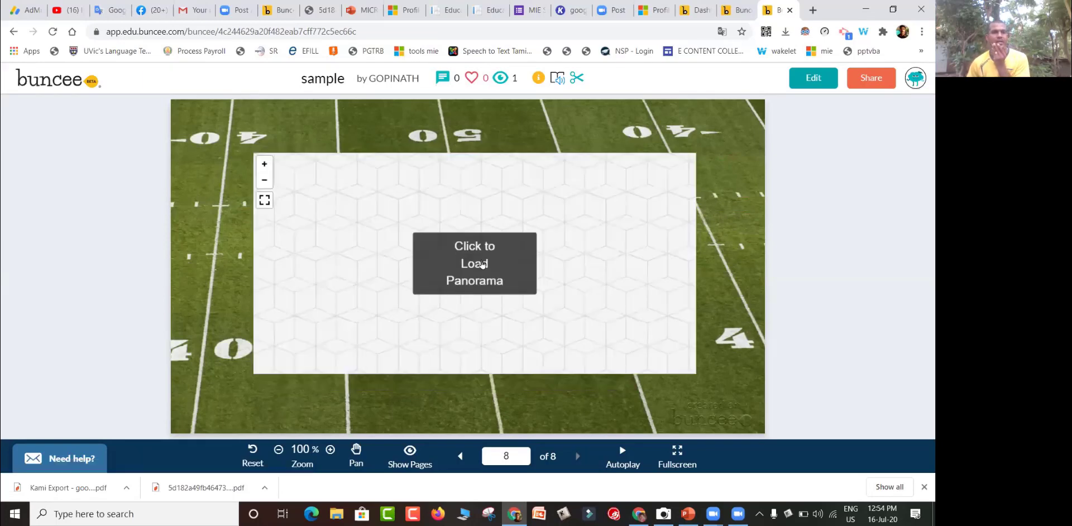
{"action": "left_click", "coordinate": [513, 257]}
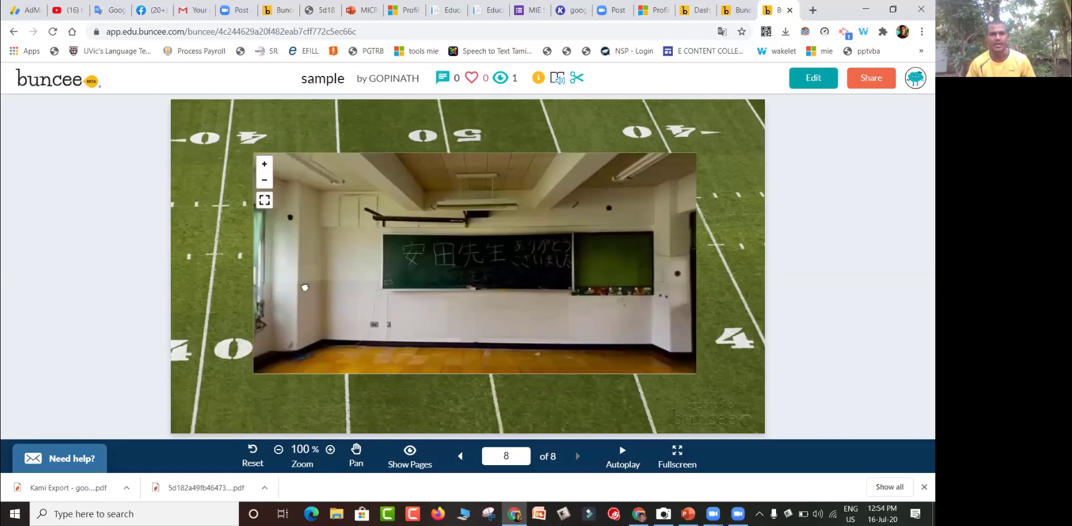
{"action": "left_click_drag", "start_coordinate": [642, 279], "coordinate": [478, 272]}
{"action": "left_click_drag", "start_coordinate": [608, 290], "coordinate": [410, 349]}
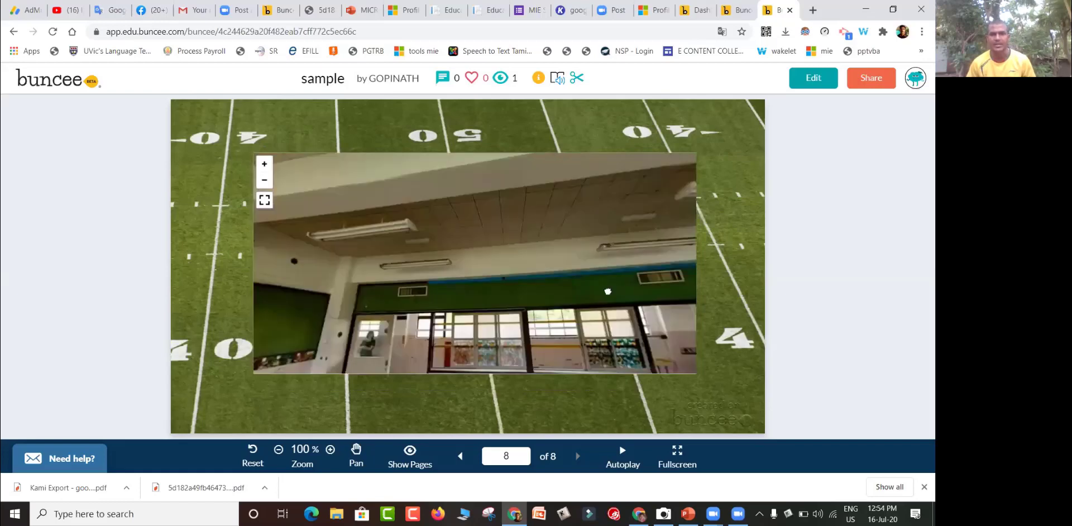
{"action": "left_click_drag", "start_coordinate": [334, 275], "coordinate": [393, 369]}
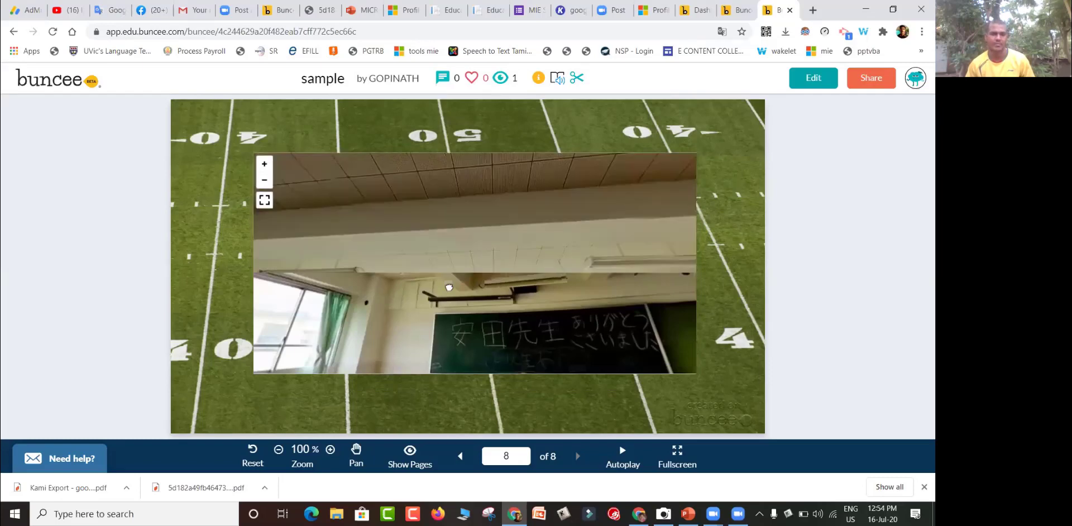
{"action": "left_click_drag", "start_coordinate": [658, 226], "coordinate": [536, 240]}
{"action": "left_click_drag", "start_coordinate": [499, 309], "coordinate": [510, 207]}
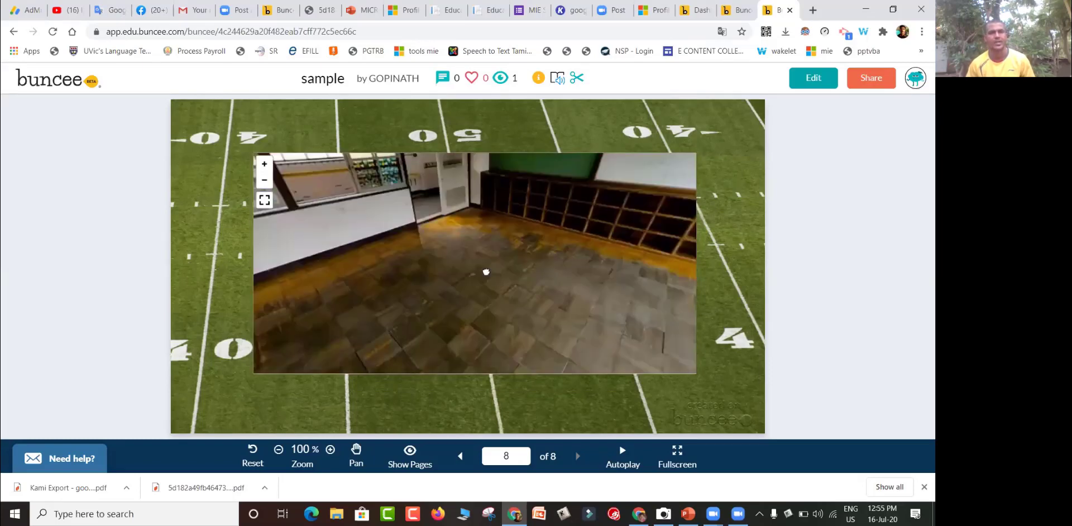
{"action": "left_click_drag", "start_coordinate": [316, 289], "coordinate": [480, 287]}
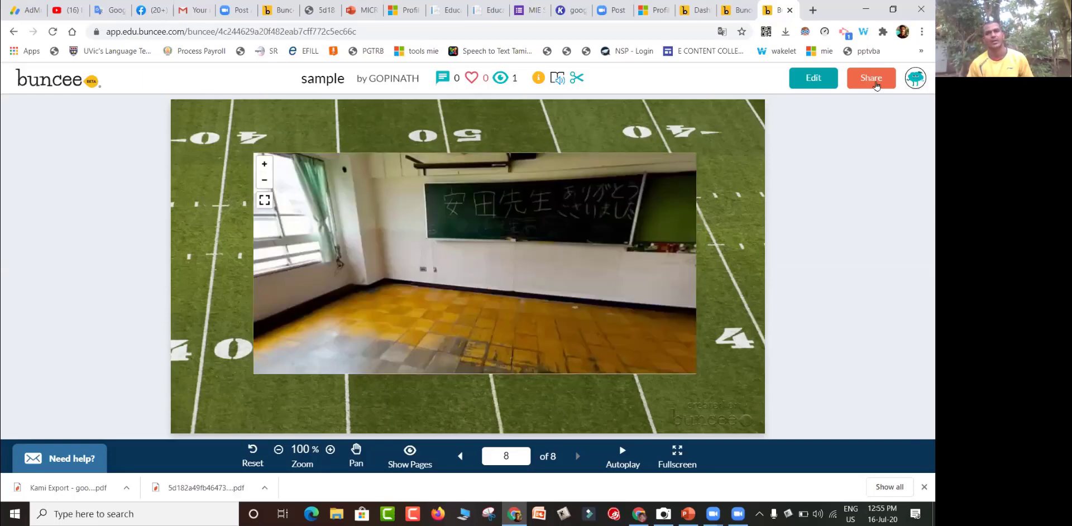
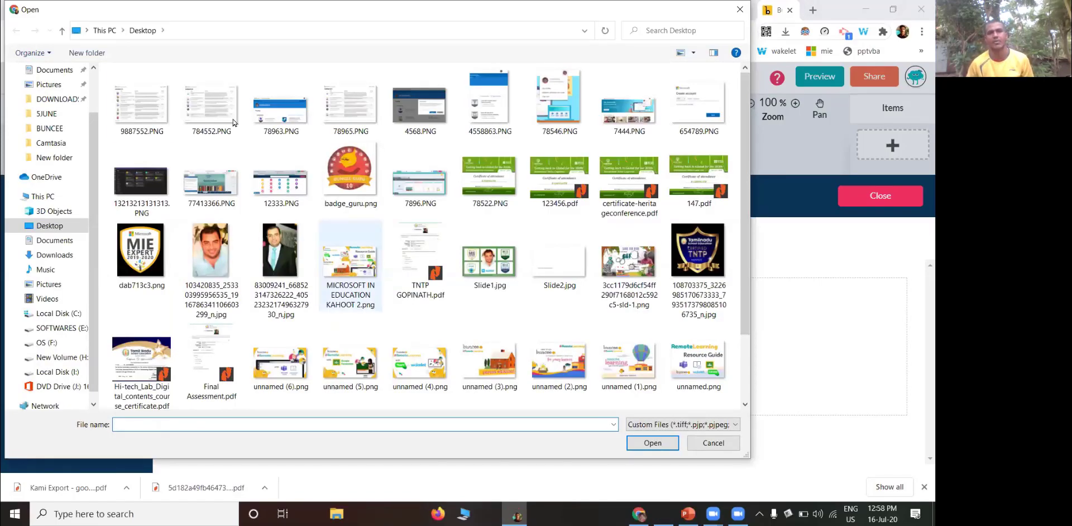
Upload 12333.PNG, 78522.PNG and the TNTP badge JPG from the Desktop to the sample presentation
{"action": "left_click", "coordinate": [141, 106]}
{"action": "left_click", "coordinate": [281, 106], "text": "shift"}
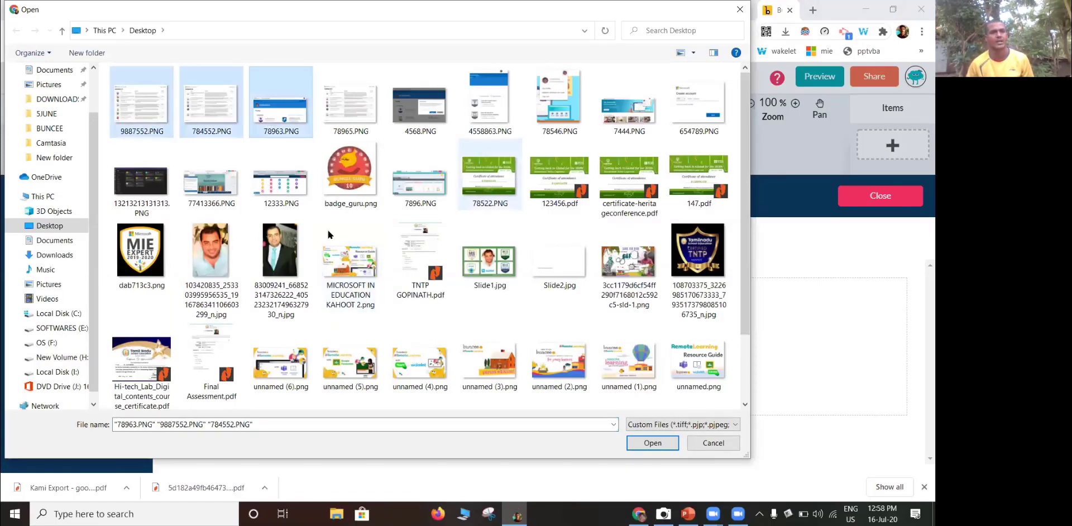
{"action": "left_click", "coordinate": [489, 174]}
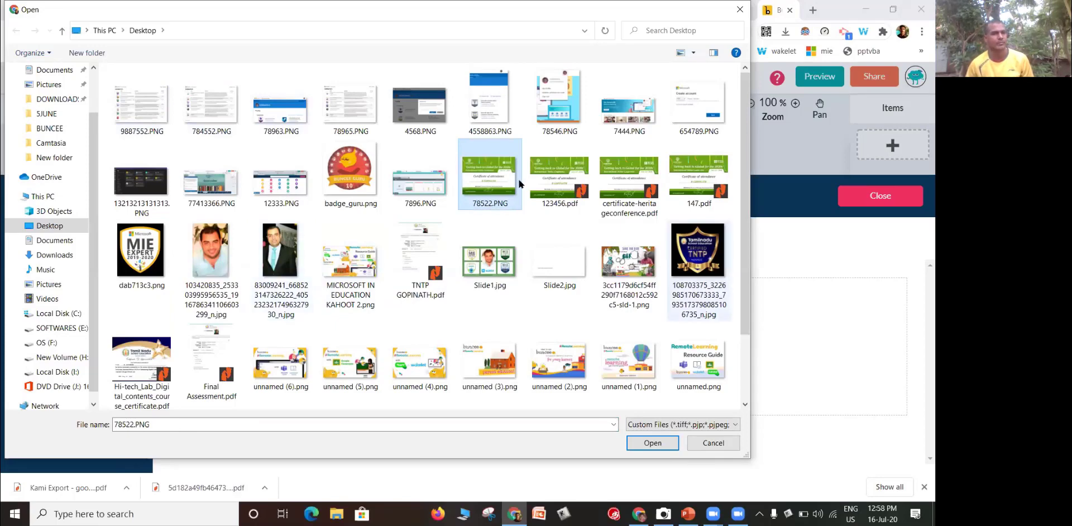
{"action": "left_click", "coordinate": [698, 254], "text": "ctrl"}
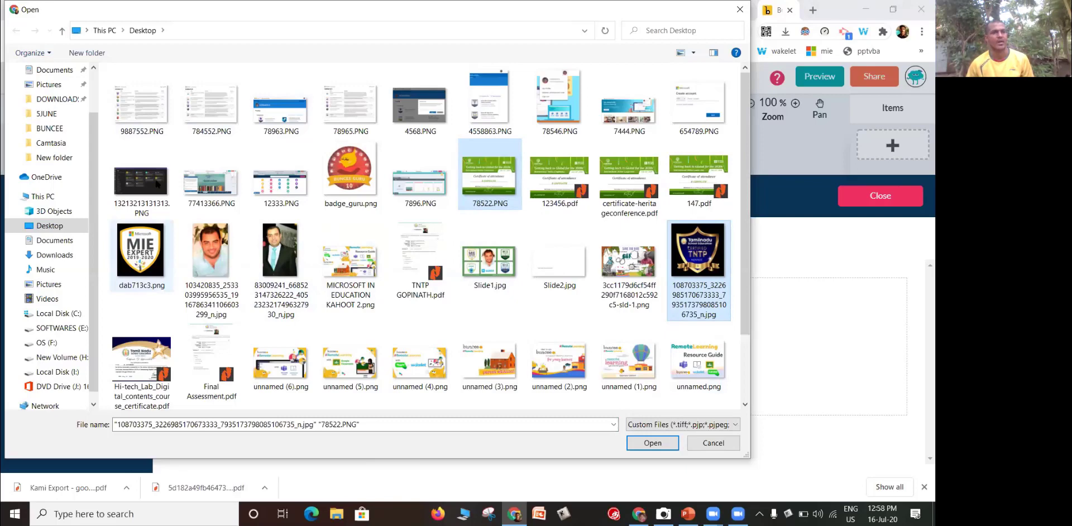
{"action": "left_click", "coordinate": [146, 255], "text": "ctrl"}
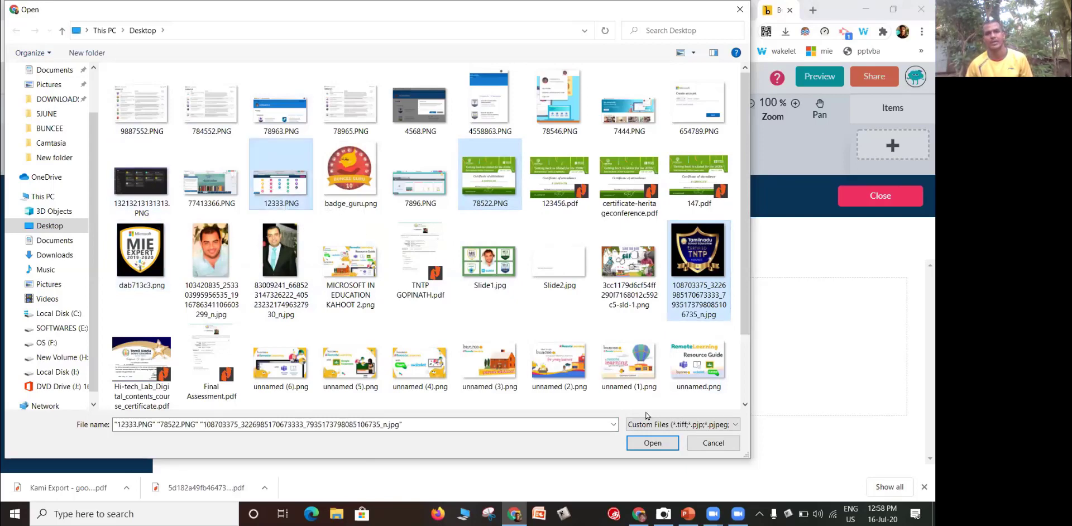
{"action": "key", "text": "Return"}
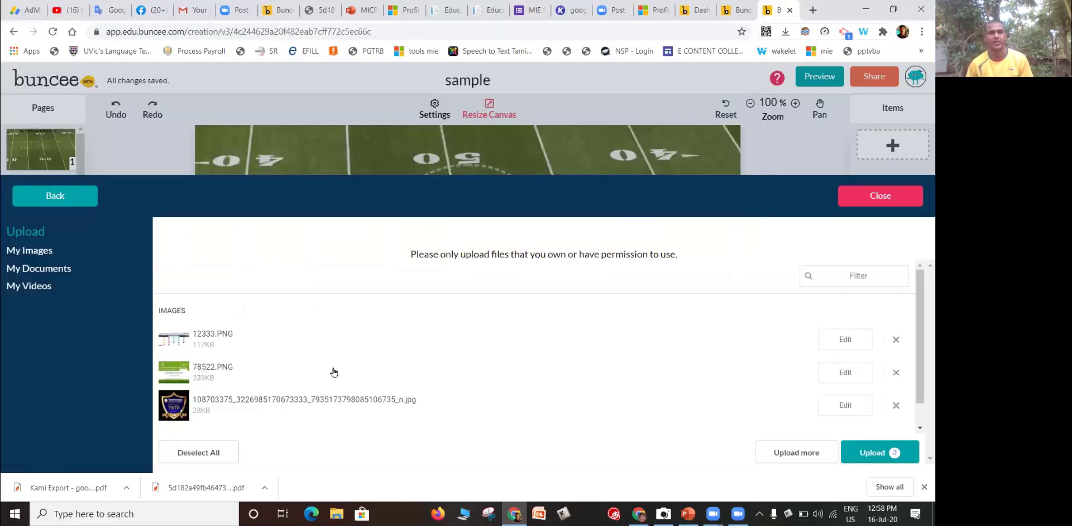
{"action": "left_click", "coordinate": [879, 453]}
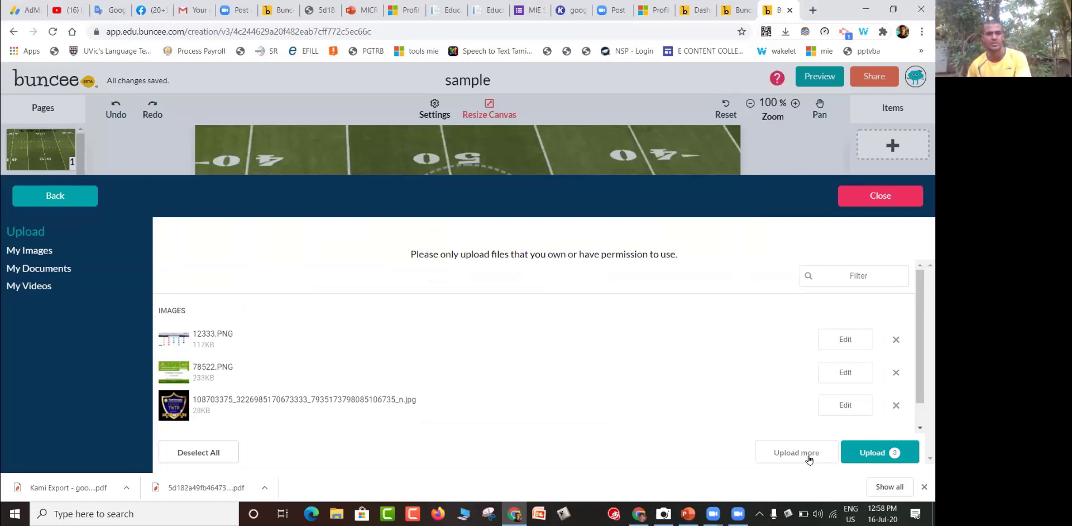
{"action": "left_click", "coordinate": [871, 457]}
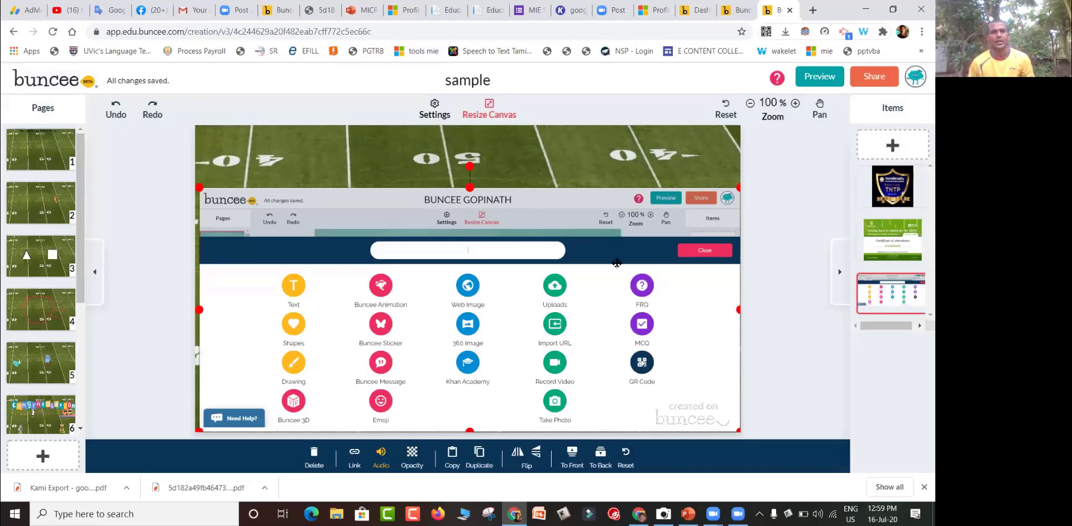
Check the Import URL item option and view its example on page 16 of the 21-page presentation, playing and pausing the Gadgets video
{"action": "left_click", "coordinate": [898, 138]}
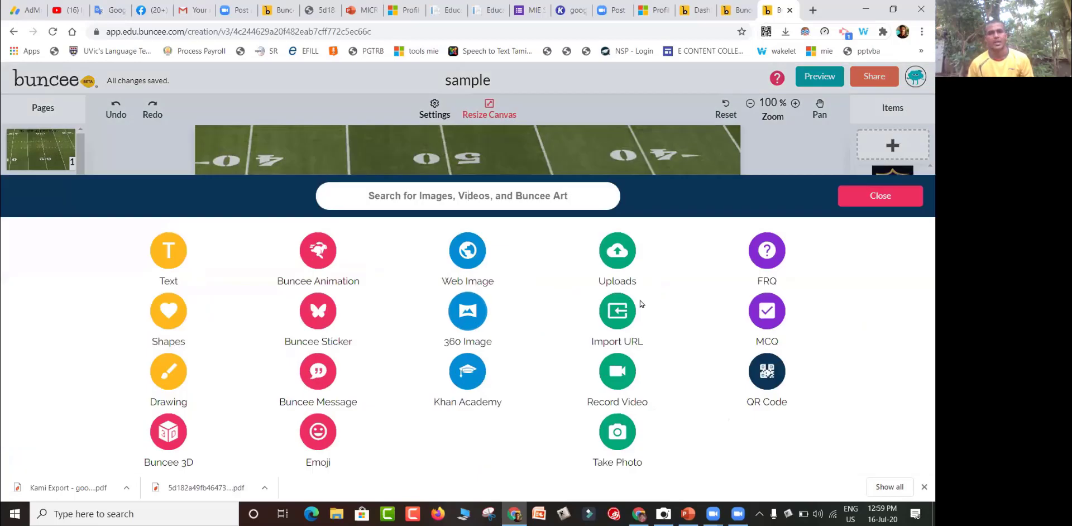
{"action": "left_click", "coordinate": [618, 315]}
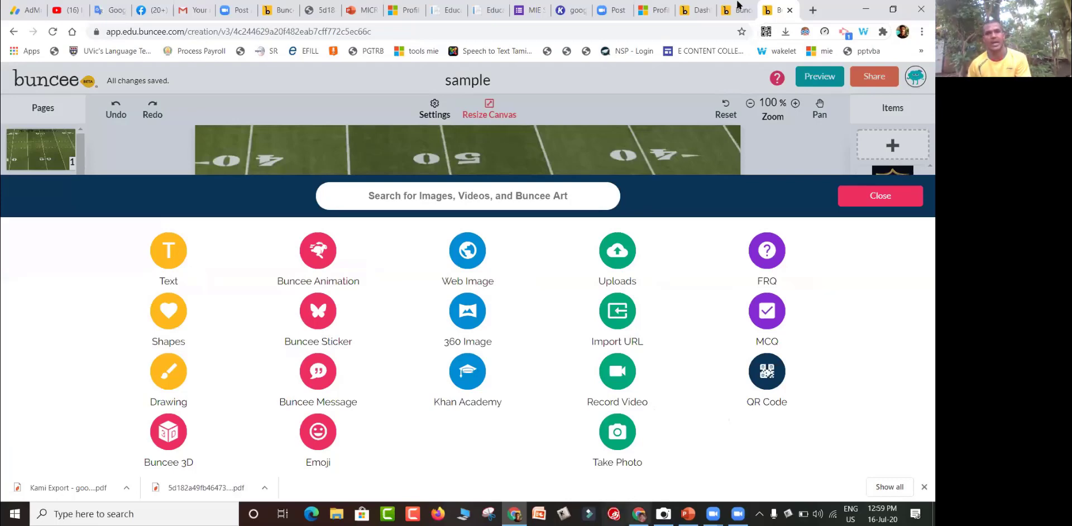
{"action": "left_click", "coordinate": [737, 7]}
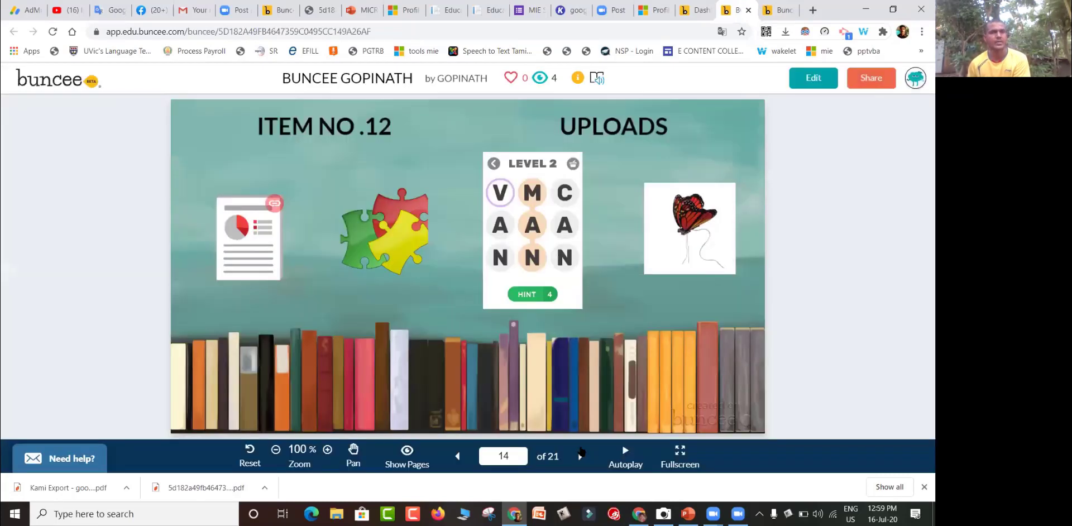
{"action": "left_click", "coordinate": [581, 456]}
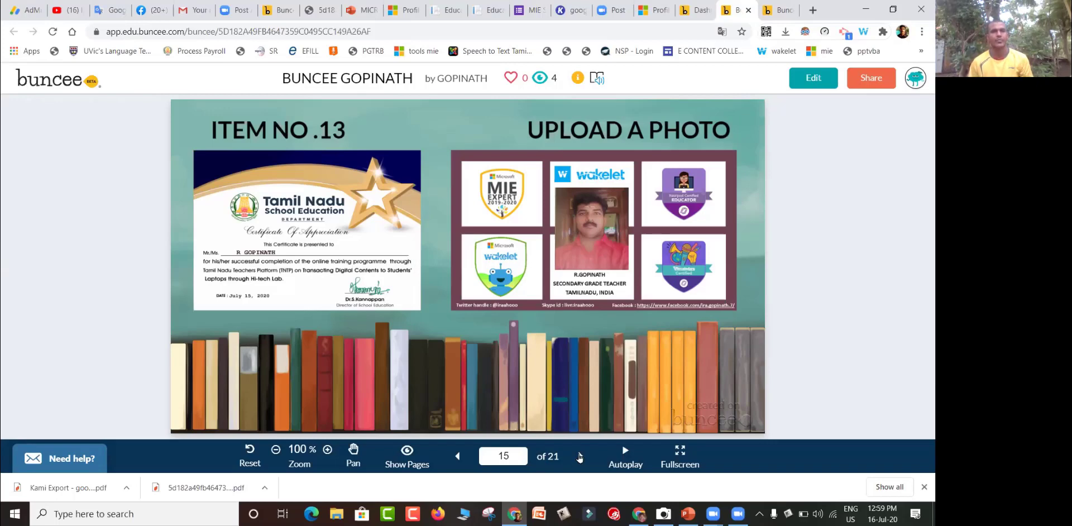
{"action": "left_click", "coordinate": [580, 457]}
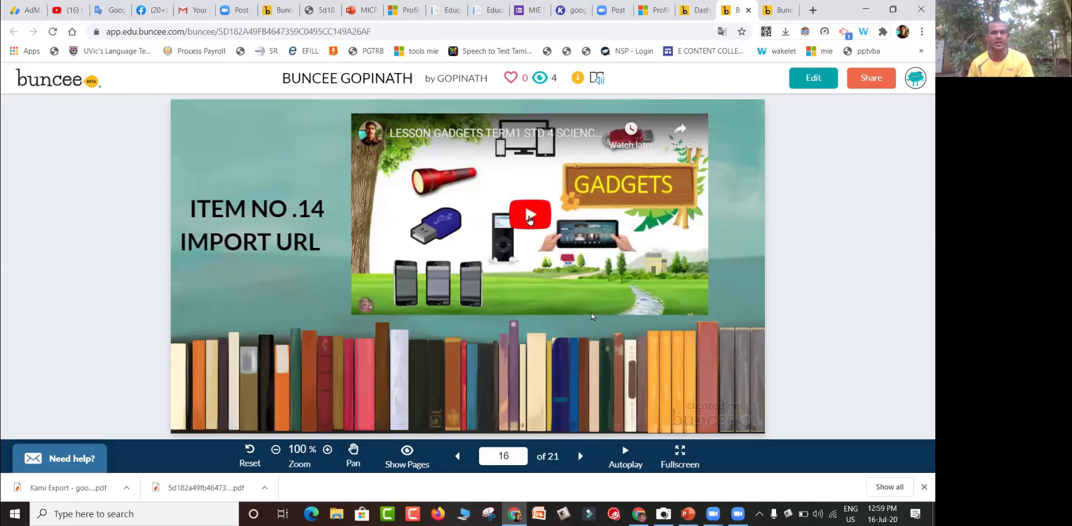
{"action": "left_click", "coordinate": [530, 215]}
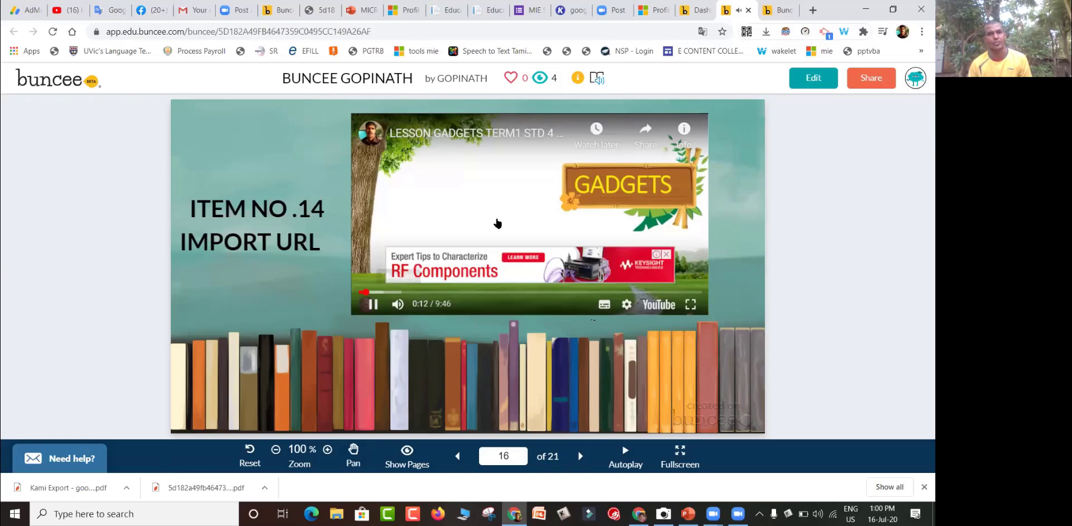
{"action": "left_click", "coordinate": [497, 223]}
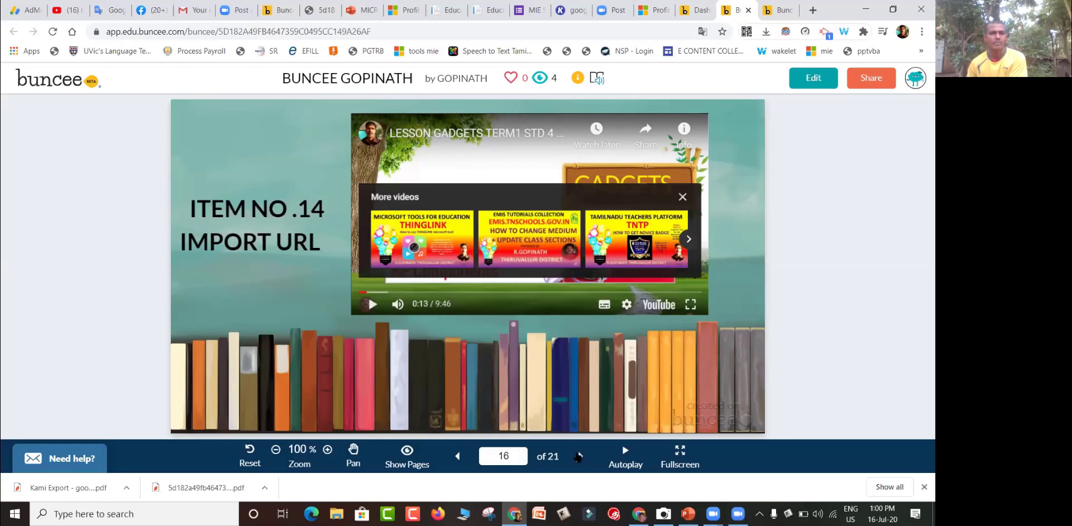
View the Record a Video example on page 17, open the Record Video option in the sample presentation, and return to the example
{"action": "left_click", "coordinate": [579, 456]}
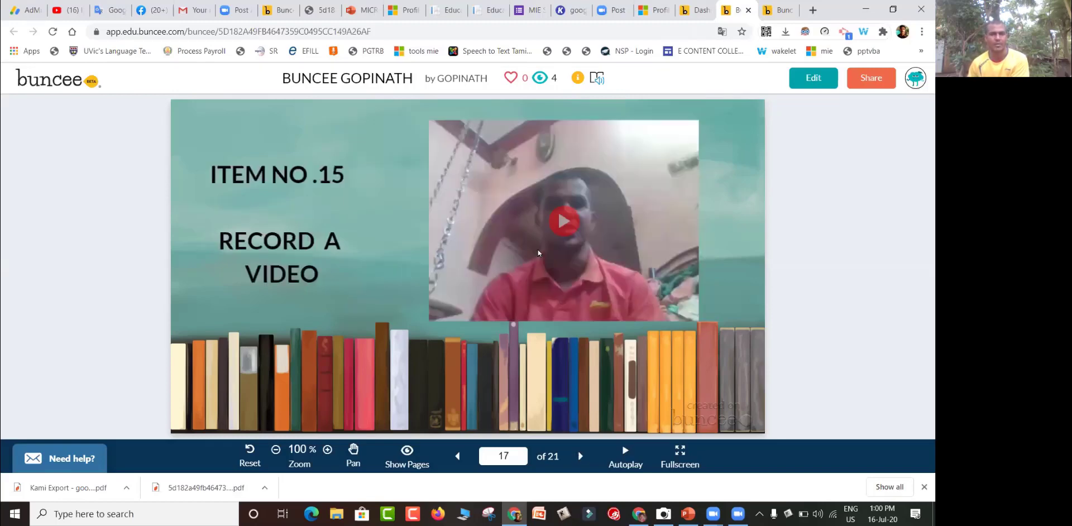
{"action": "left_click", "coordinate": [772, 15]}
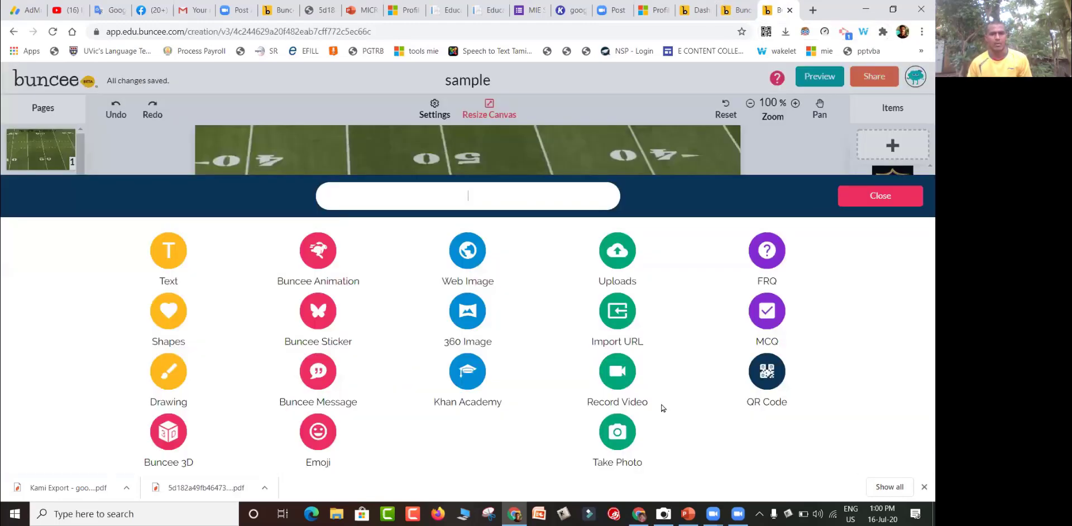
{"action": "left_click", "coordinate": [623, 376]}
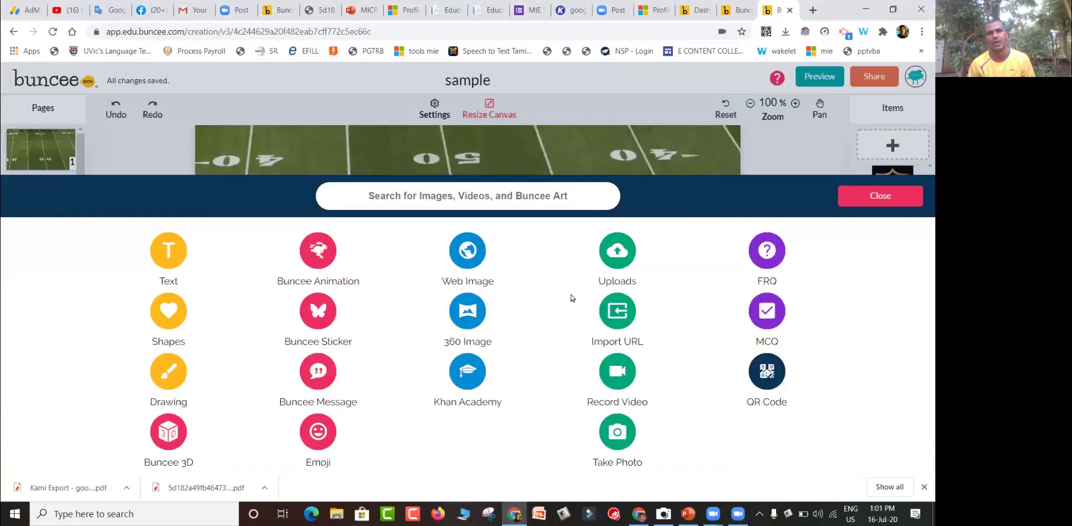
{"action": "left_click", "coordinate": [744, 7]}
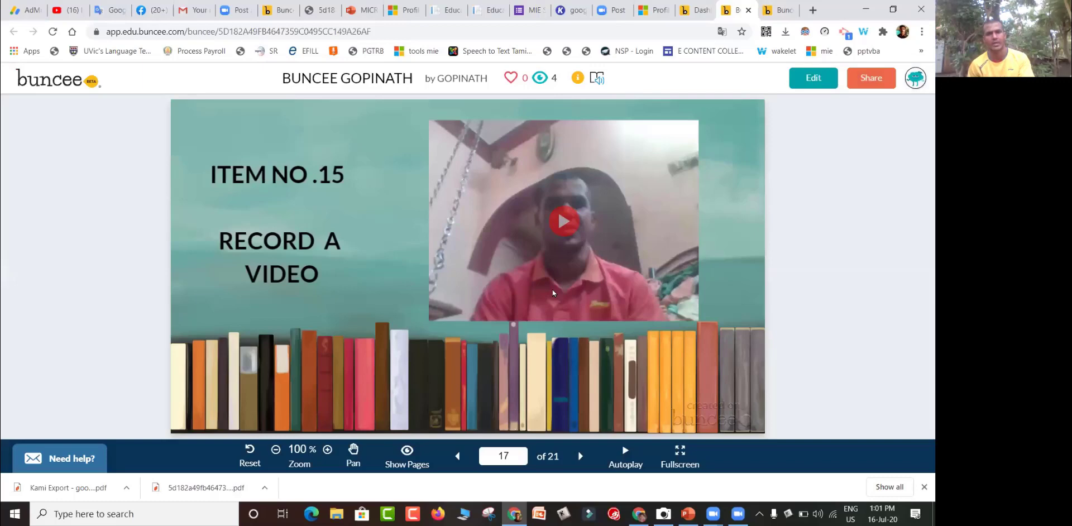
Play the recorded video on page 17 of the example presentation and advance to the Take a Photo example on page 18
{"action": "left_click", "coordinate": [553, 291]}
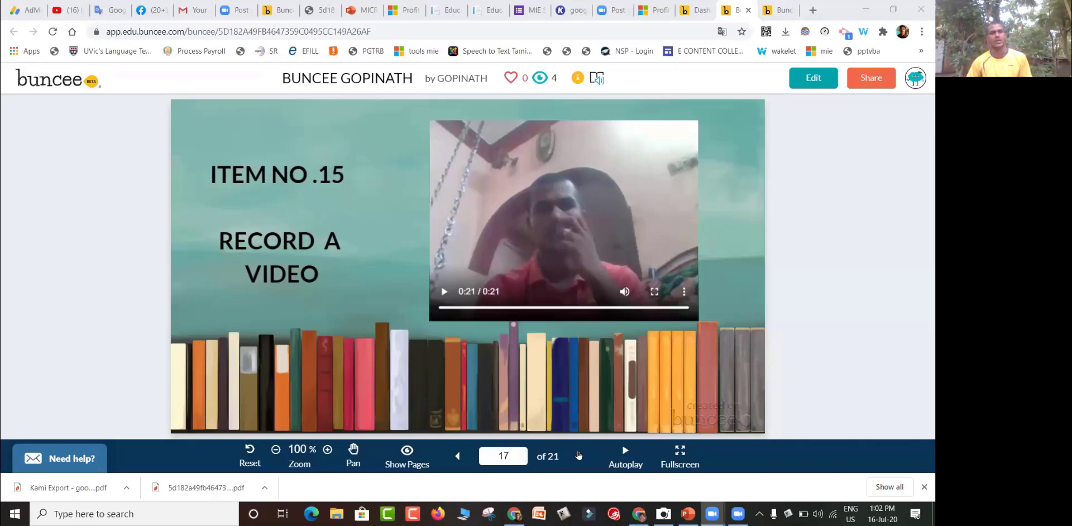
{"action": "left_click", "coordinate": [578, 455]}
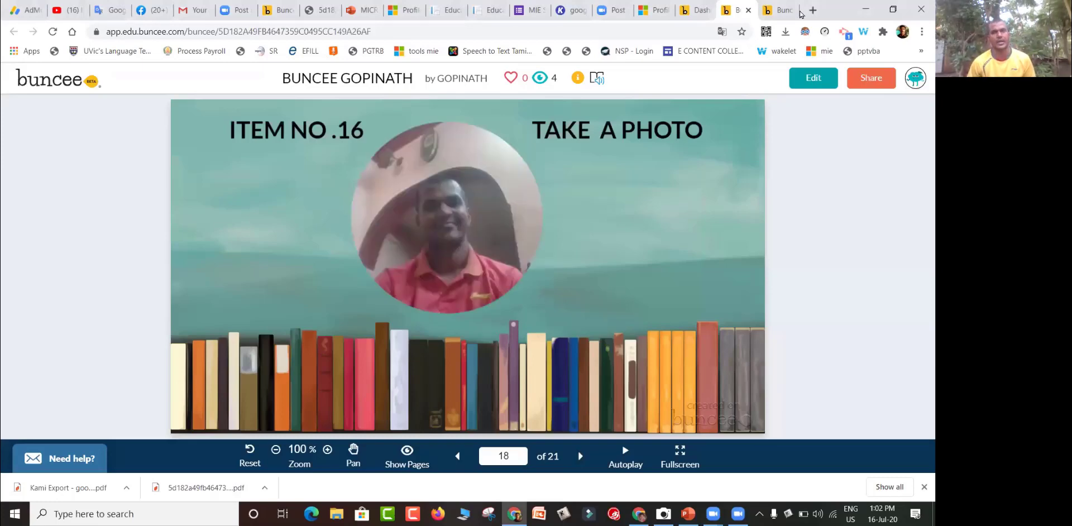
Open the Take Photo option in the sample presentation, check page 19 of the example, and close the photo dialog
{"action": "left_click", "coordinate": [800, 14]}
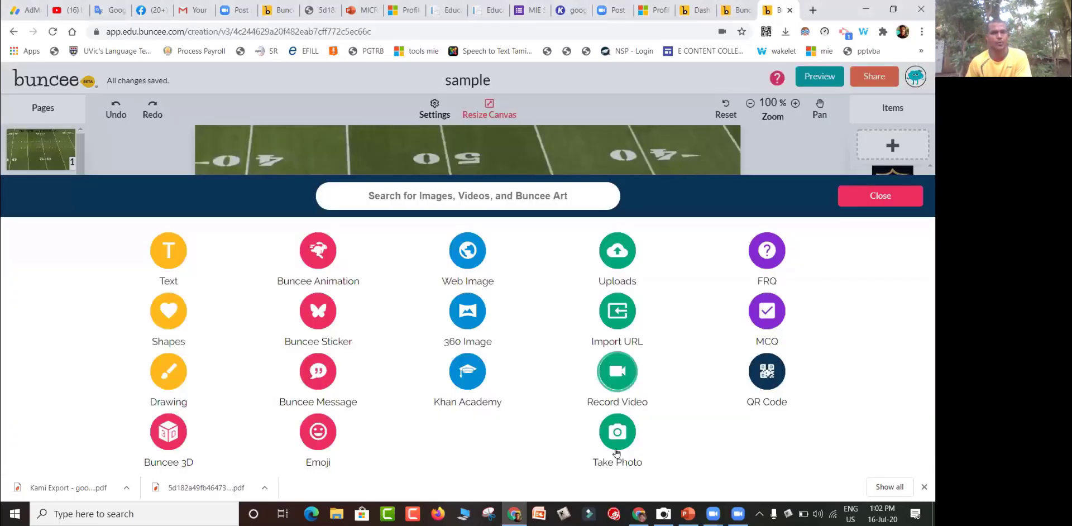
{"action": "left_click", "coordinate": [595, 428]}
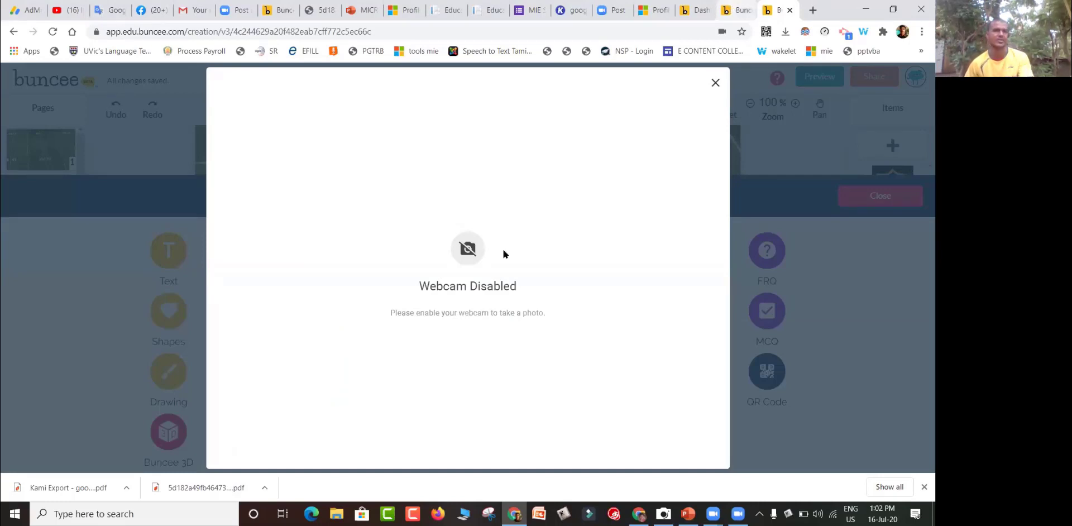
{"action": "key", "text": "ctrl+shift+Tab"}
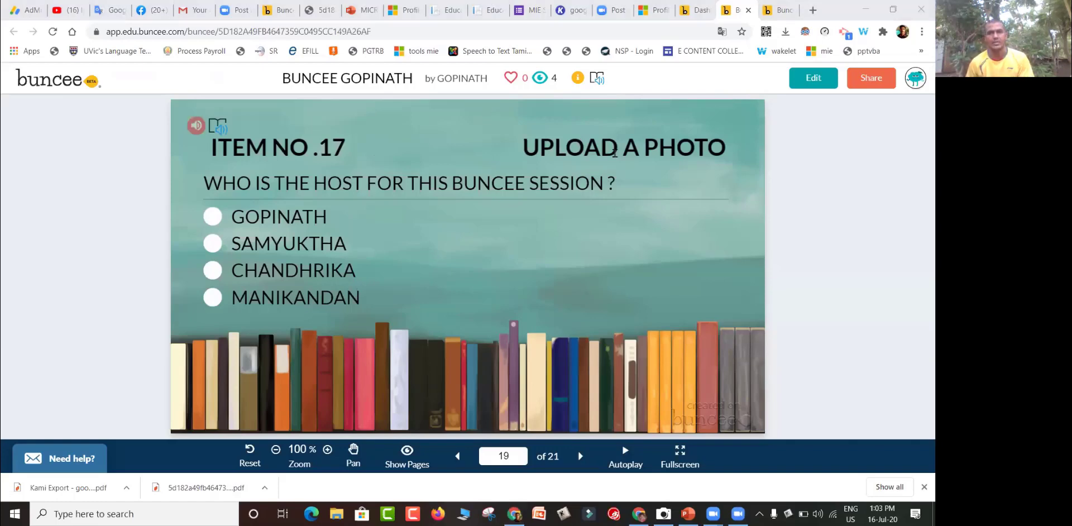
{"action": "key", "text": "ctrl+Tab"}
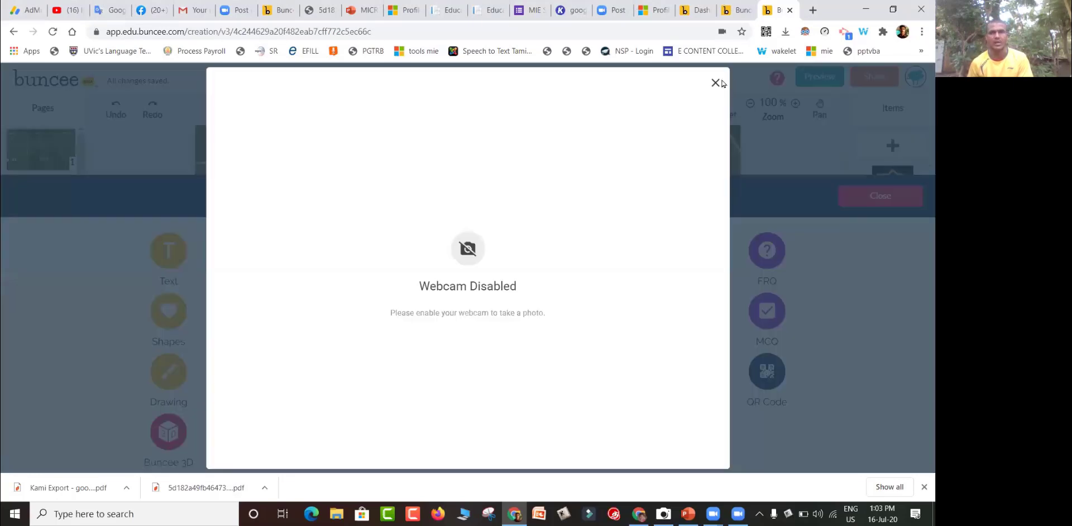
{"action": "key", "text": "Escape"}
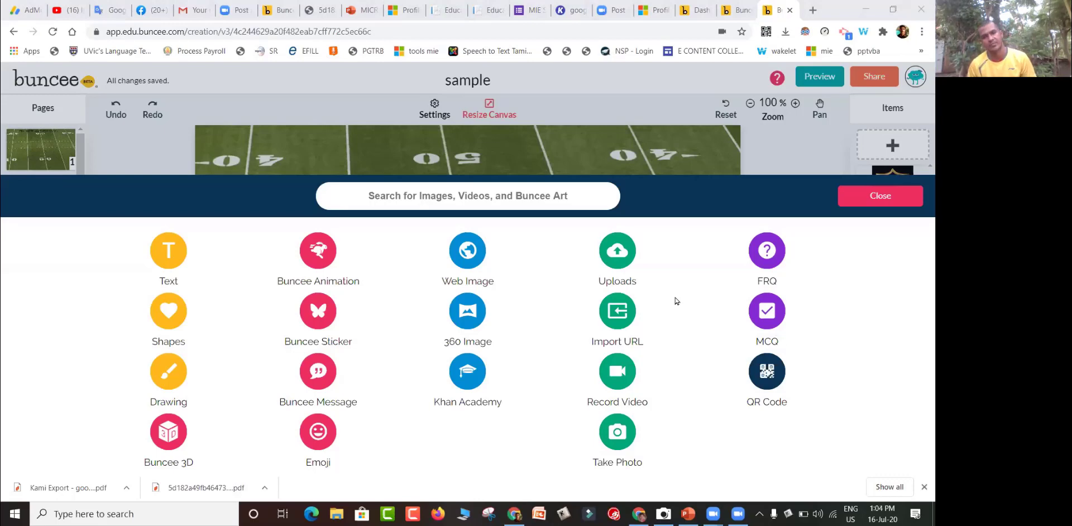
Add a multiple choice question item to the sample presentation and begin its question with "which is the fruit is r"
{"action": "left_click", "coordinate": [768, 316]}
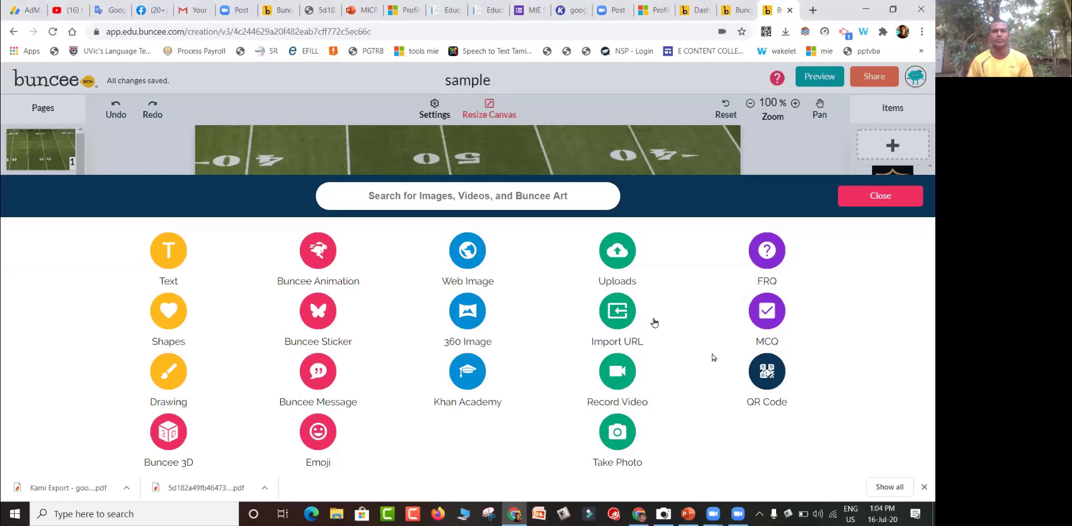
{"action": "left_click", "coordinate": [766, 308]}
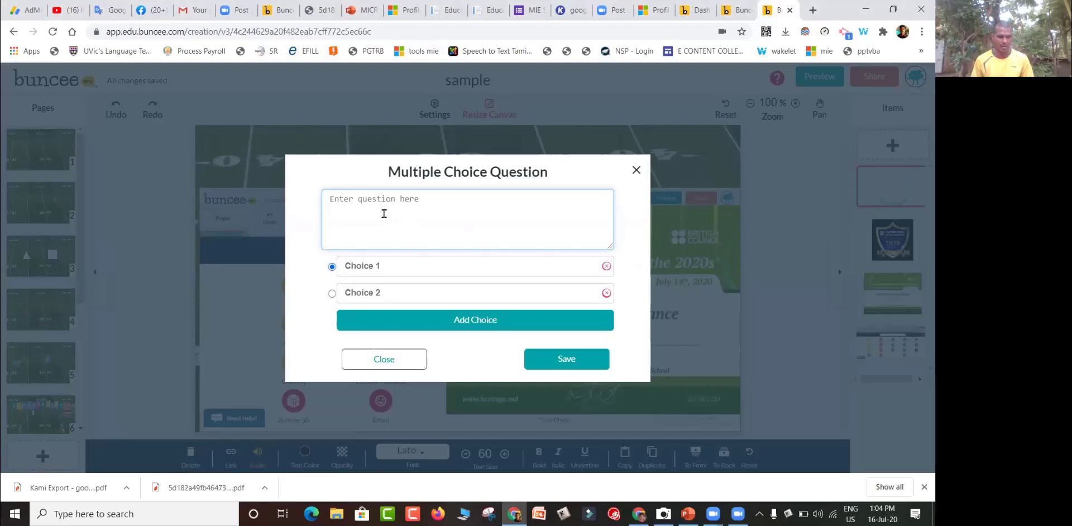
{"action": "type", "text": "what is"}
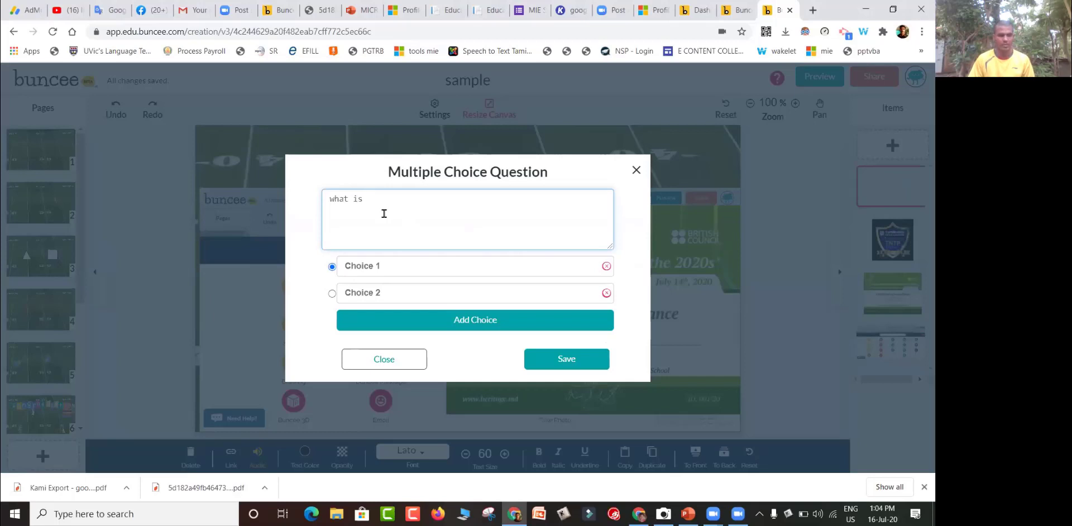
{"action": "key", "text": "BackSpace"}
{"action": "key", "text": "BackSpace"}
{"action": "key", "text": "BackSpace"}
{"action": "key", "text": "BackSpace"}
{"action": "key", "text": "BackSpace"}
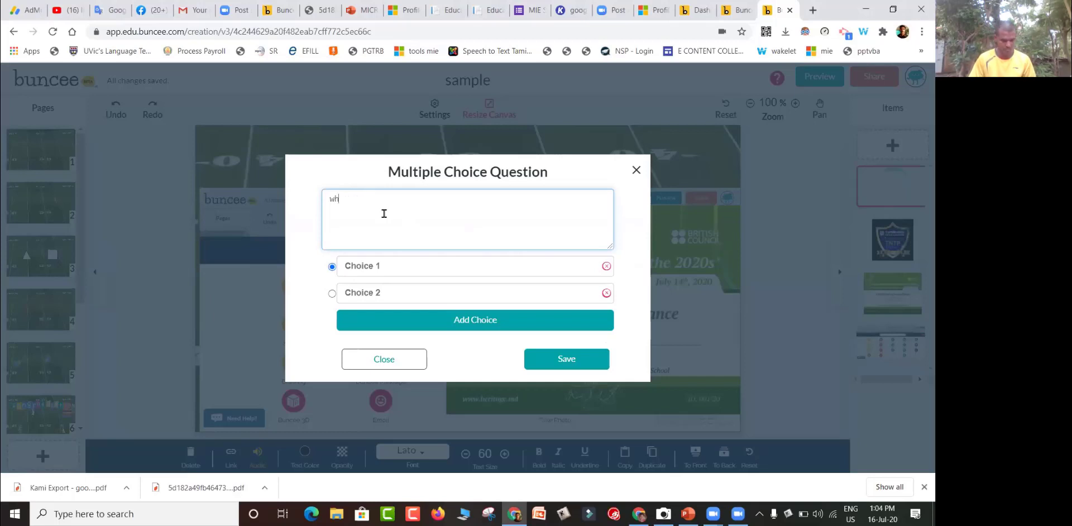
{"action": "type", "text": "ich is the fruit is "}
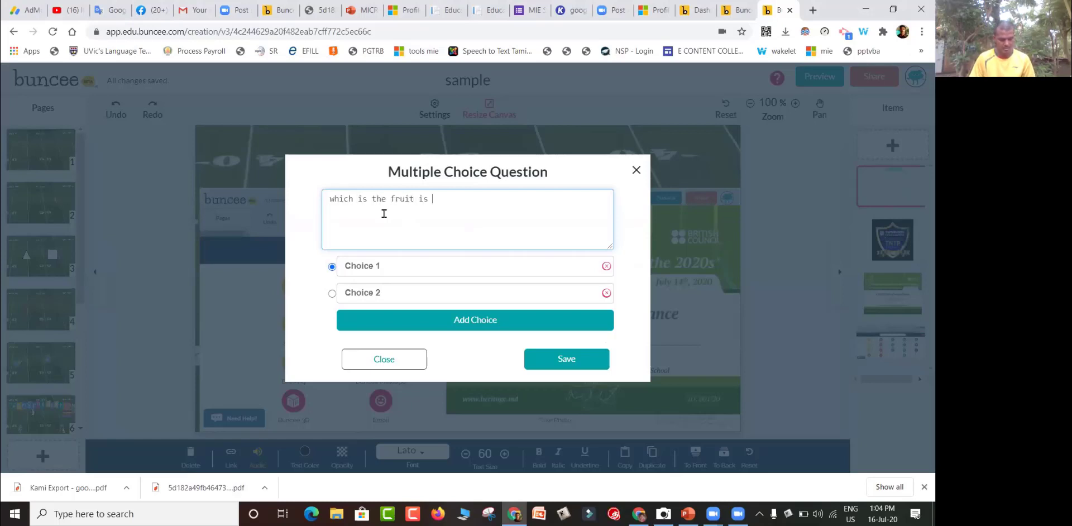
{"action": "type", "text": "r"}
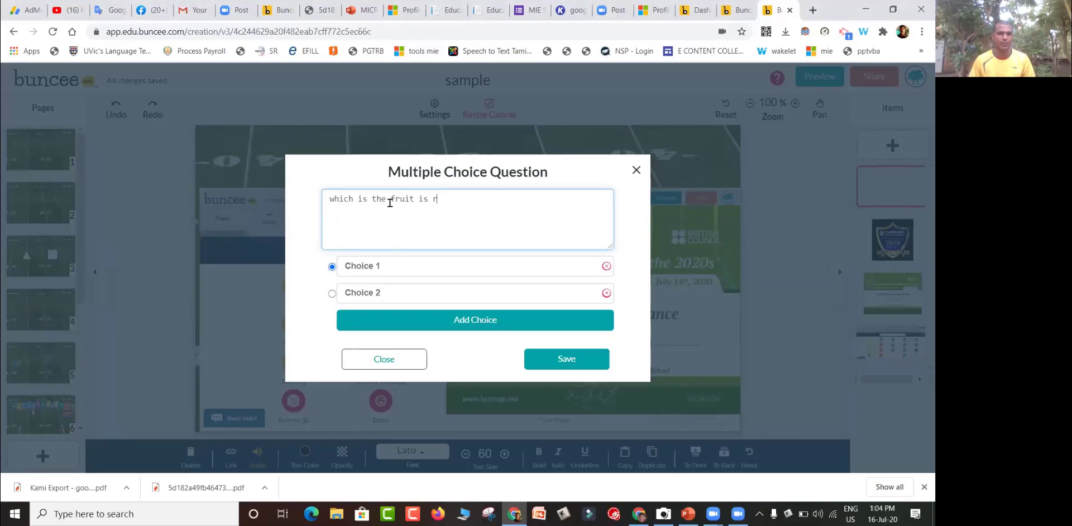
Reword the question to read "which one of the foolowing fruit is red?"
{"action": "key", "text": "ctrl+Left"}
{"action": "key", "text": "ctrl+Left"}
{"action": "key", "text": "ctrl+Left"}
{"action": "key", "text": "BackSpace"}
{"action": "key", "text": "BackSpace"}
{"action": "key", "text": "BackSpace"}
{"action": "key", "text": "BackSpace"}
{"action": "key", "text": "BackSpace"}
{"action": "key", "text": "BackSpace"}
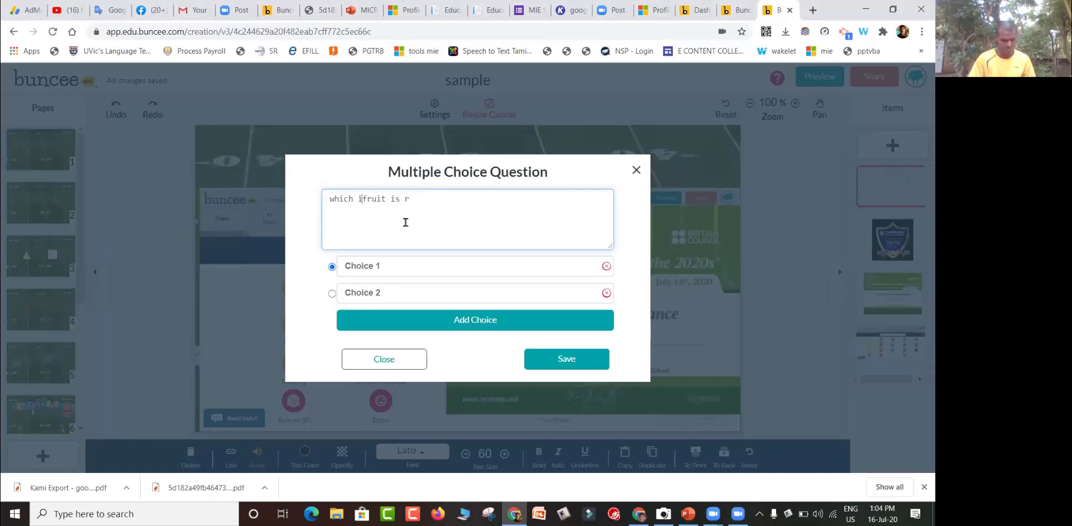
{"action": "key", "text": "BackSpace"}
{"action": "type", "text": "one of the fooldowing"}
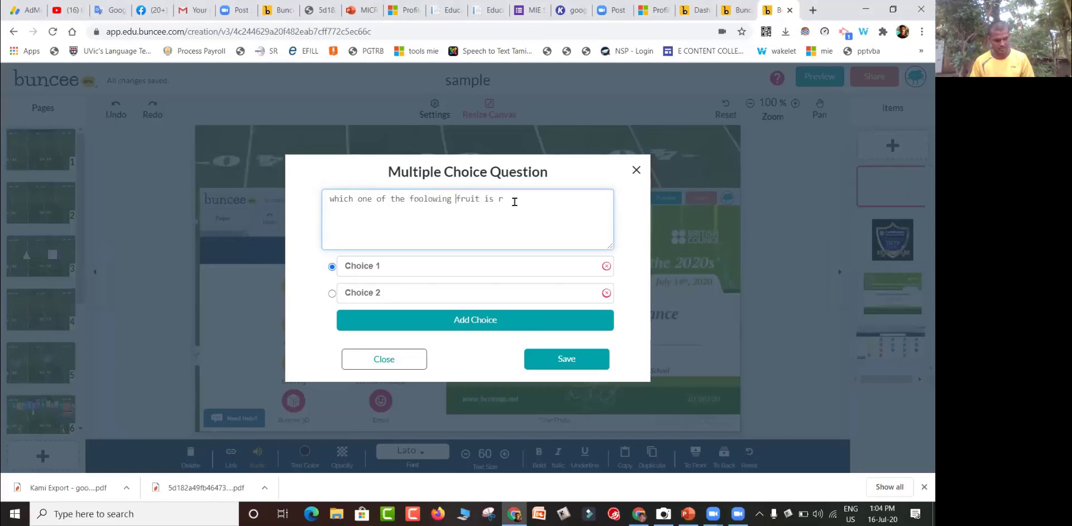
{"action": "left_click", "coordinate": [514, 202]}
{"action": "type", "text": "ed?"}
Enter "apple" and "jack" as the first two choices and add a third choice reading "drumsti"
{"action": "left_click", "coordinate": [379, 269]}
{"action": "type", "text": "apple"}
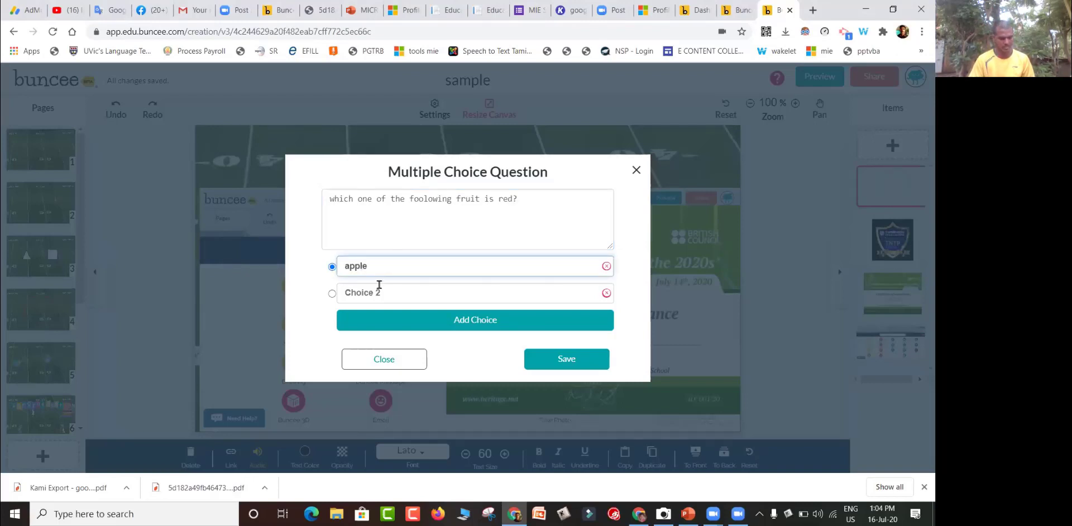
{"action": "left_click", "coordinate": [379, 285]}
{"action": "type", "text": "jack"}
{"action": "left_click", "coordinate": [445, 323]}
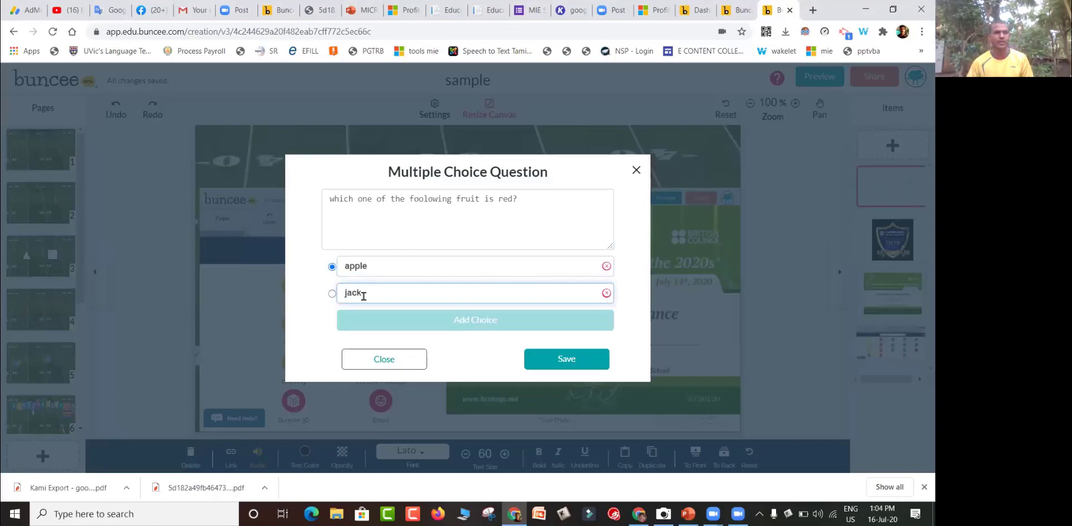
{"action": "left_click", "coordinate": [375, 308]}
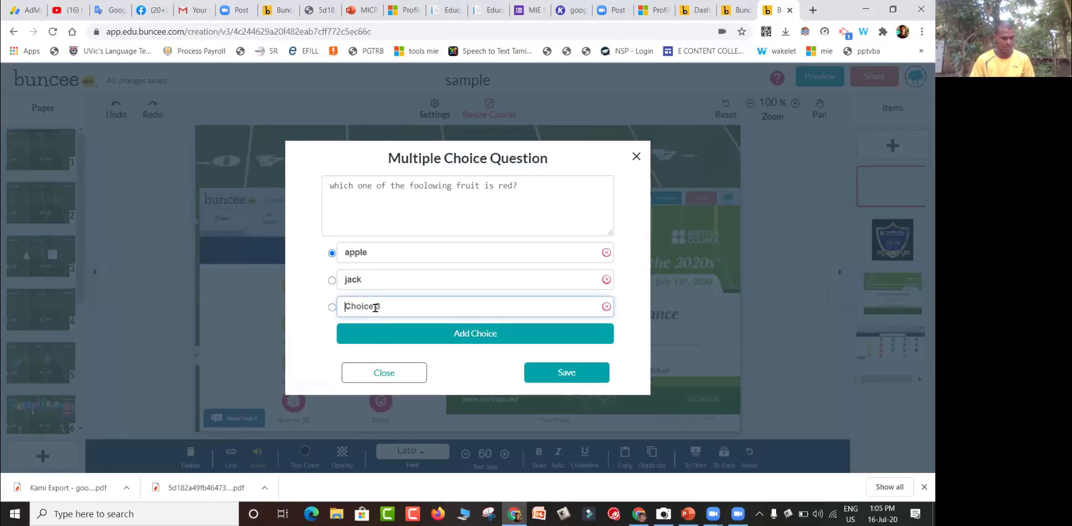
{"action": "type", "text": "rumstic"}
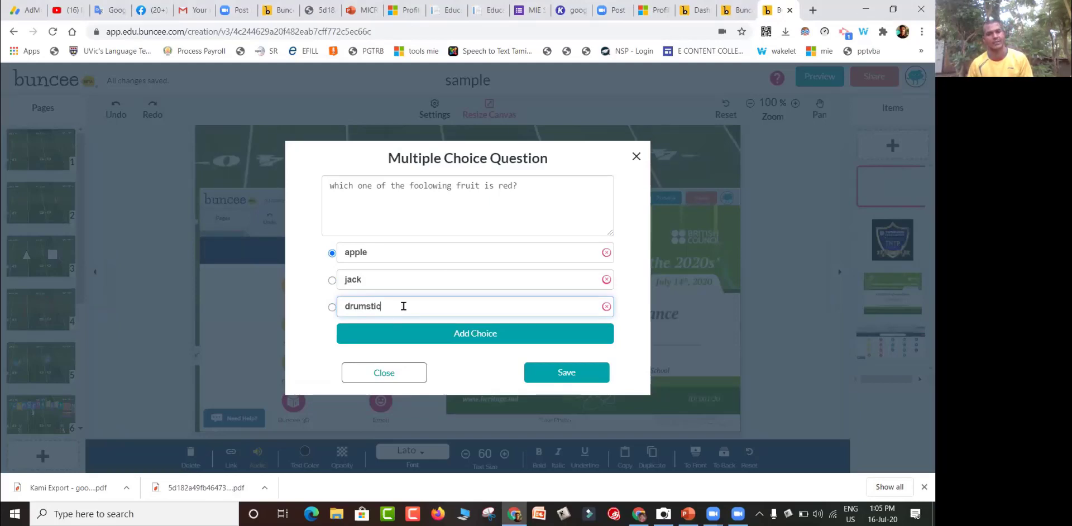
{"action": "key", "text": "BackSpace"}
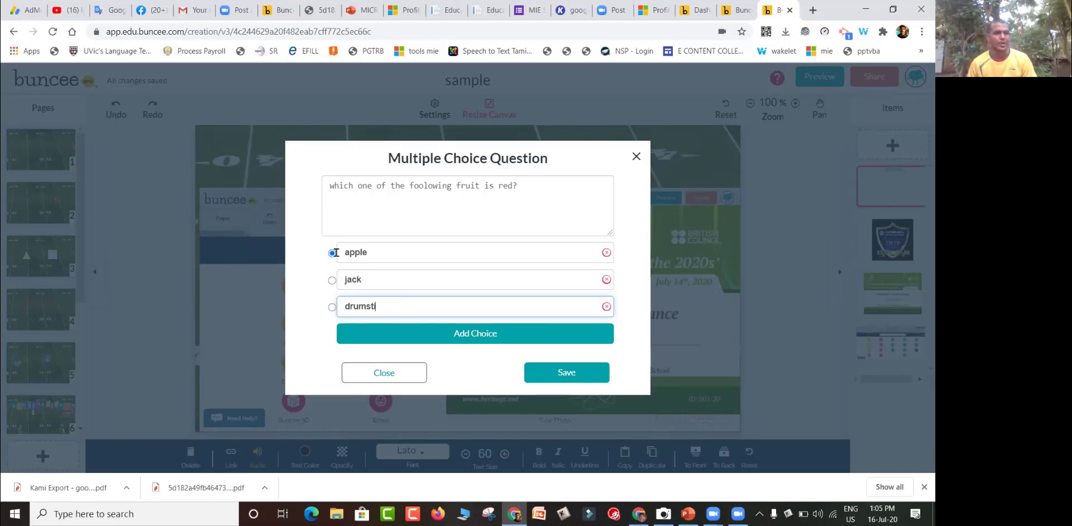
Try marking jack and the third choice as the correct answer, and set the correct answer back to apple
{"action": "left_click", "coordinate": [332, 280]}
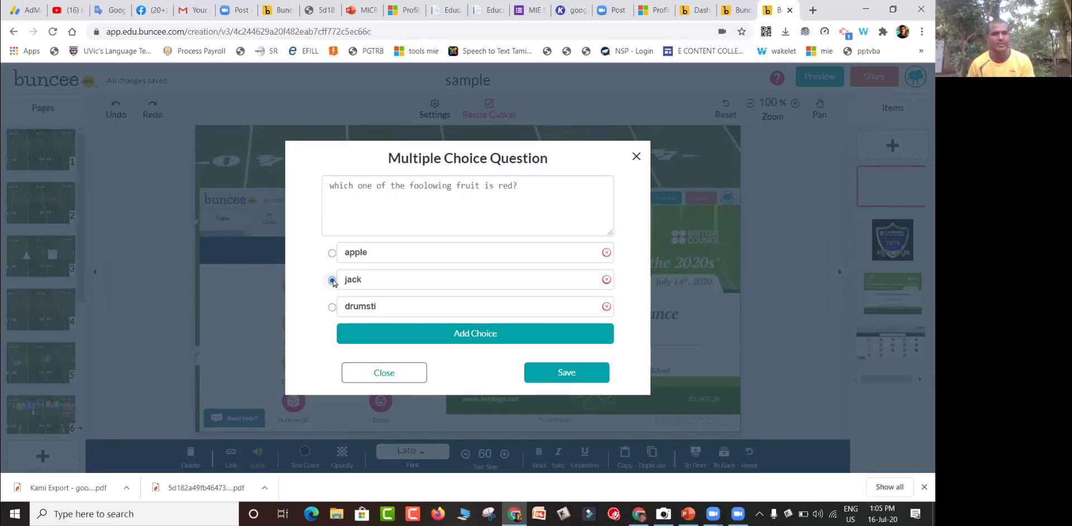
{"action": "left_click", "coordinate": [332, 307]}
{"action": "left_click", "coordinate": [332, 253]}
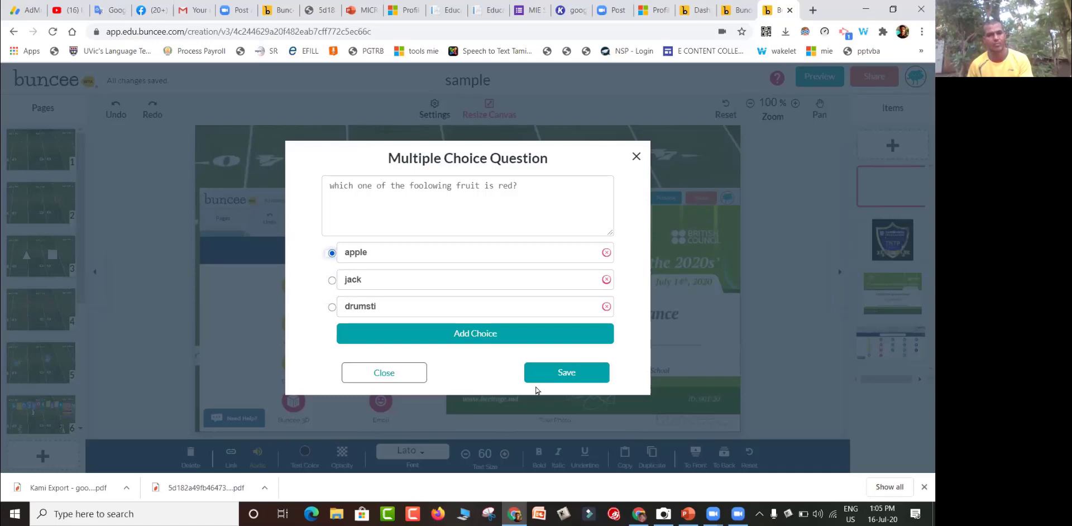
Add five more blank choices to the multiple choice question
{"action": "left_click", "coordinate": [435, 339]}
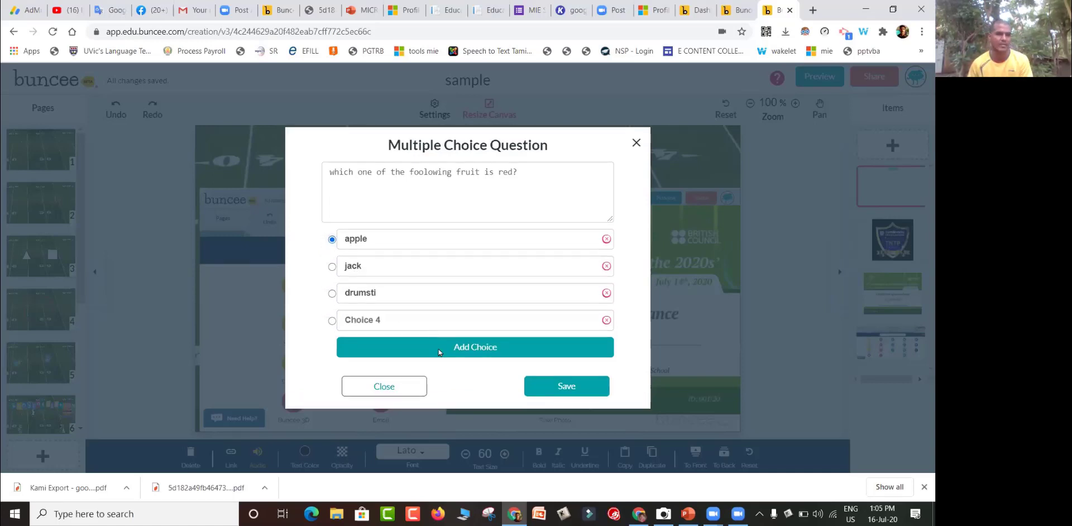
{"action": "left_click", "coordinate": [443, 349]}
{"action": "left_click", "coordinate": [443, 360]}
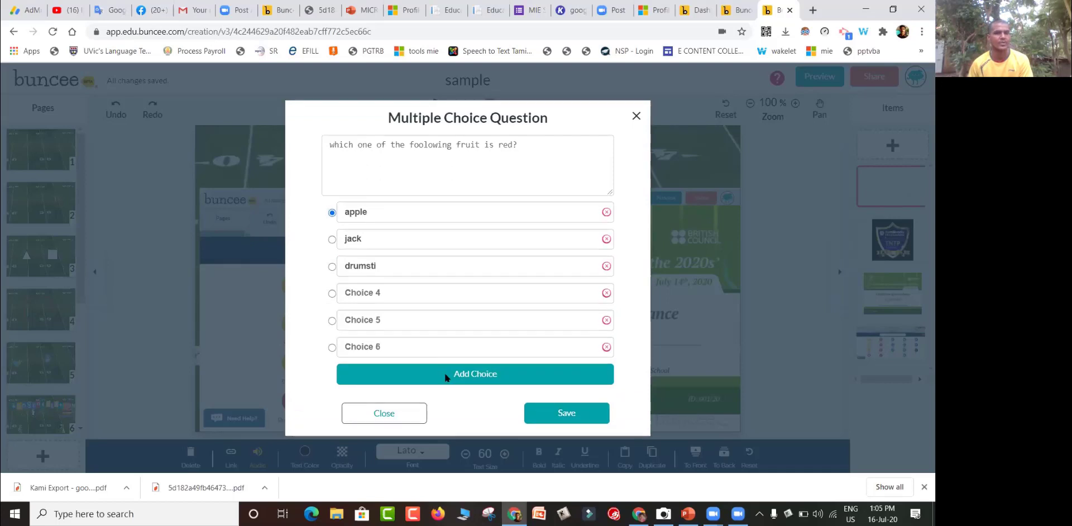
{"action": "left_click", "coordinate": [446, 378]}
{"action": "left_click", "coordinate": [446, 380]}
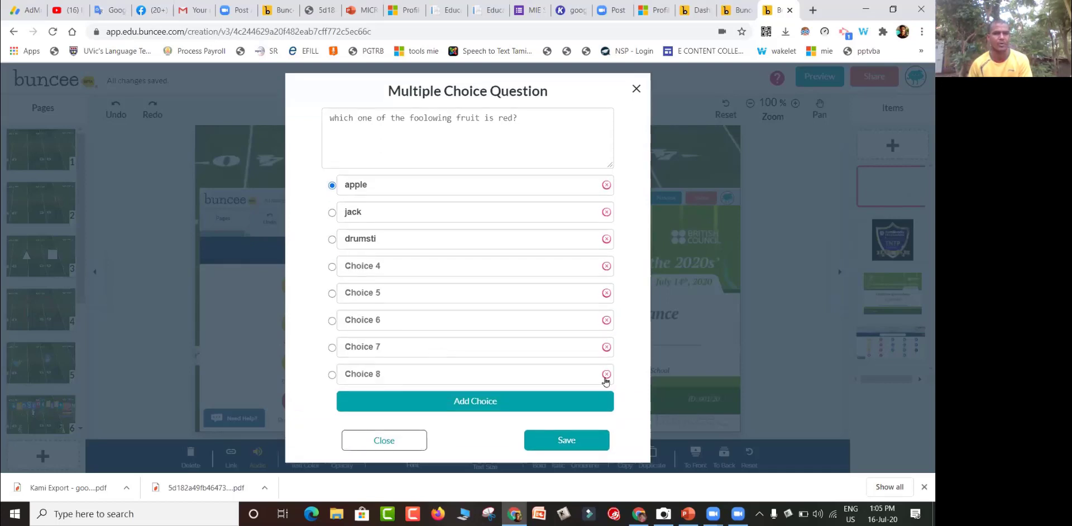
Remove all choices except apple and jack, and save the multiple choice question to the page
{"action": "left_click", "coordinate": [606, 348]}
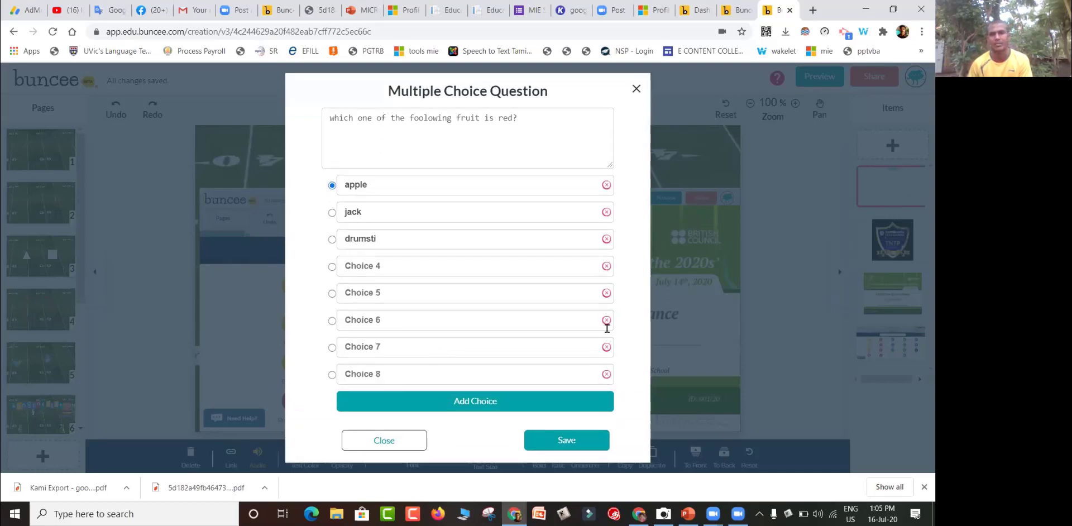
{"action": "left_click", "coordinate": [606, 323]}
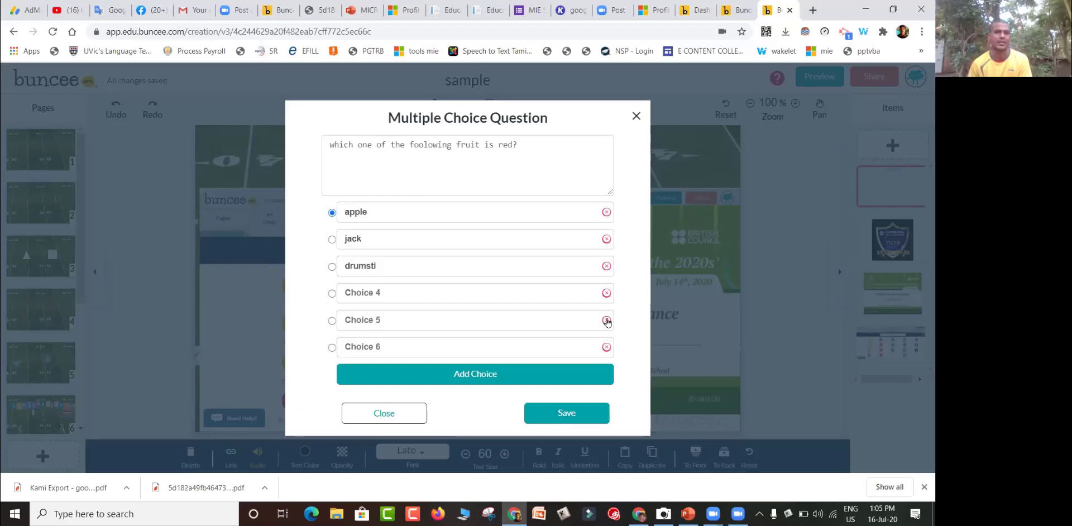
{"action": "left_click", "coordinate": [605, 320]}
{"action": "left_click", "coordinate": [606, 320]}
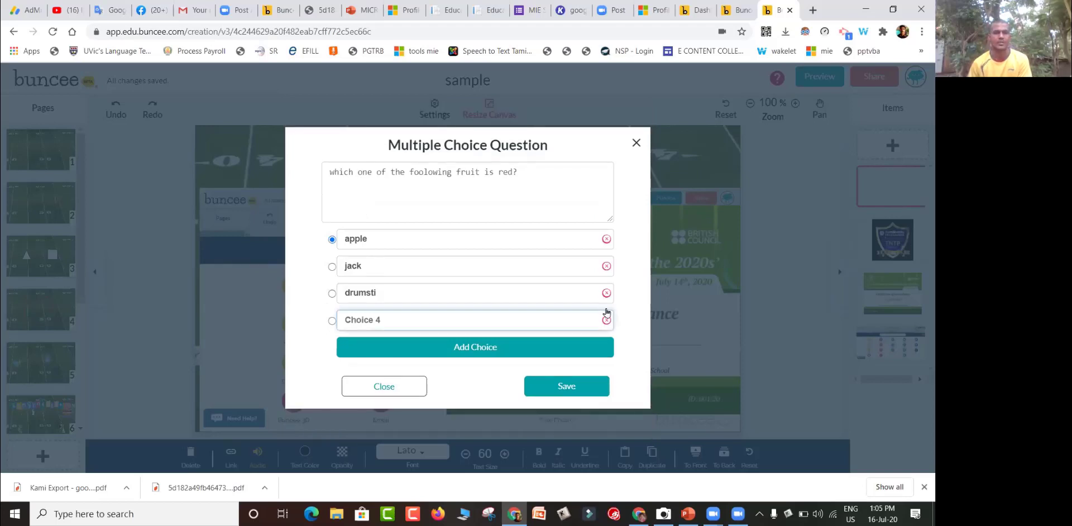
{"action": "left_click", "coordinate": [606, 316]}
{"action": "left_click", "coordinate": [607, 309]}
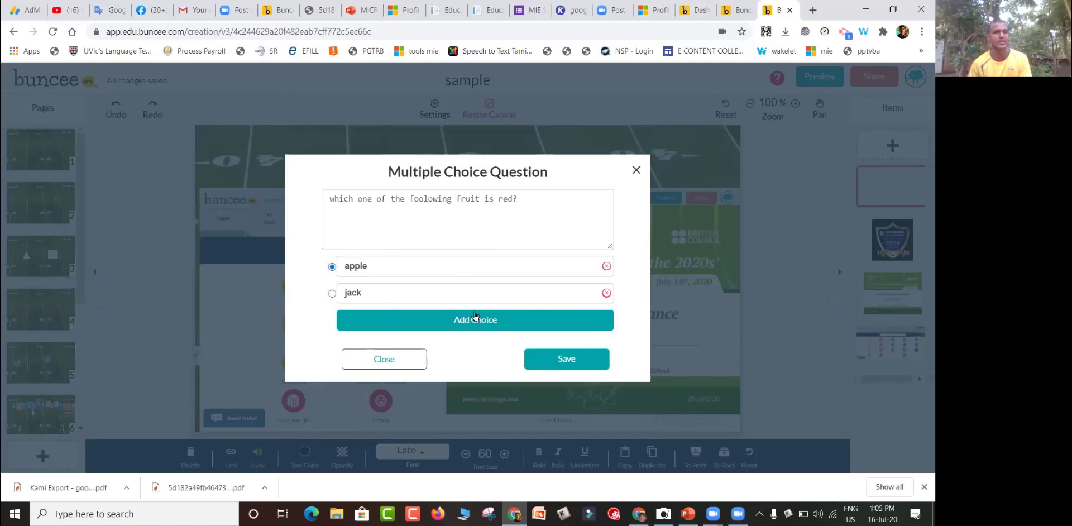
{"action": "left_click", "coordinate": [557, 360]}
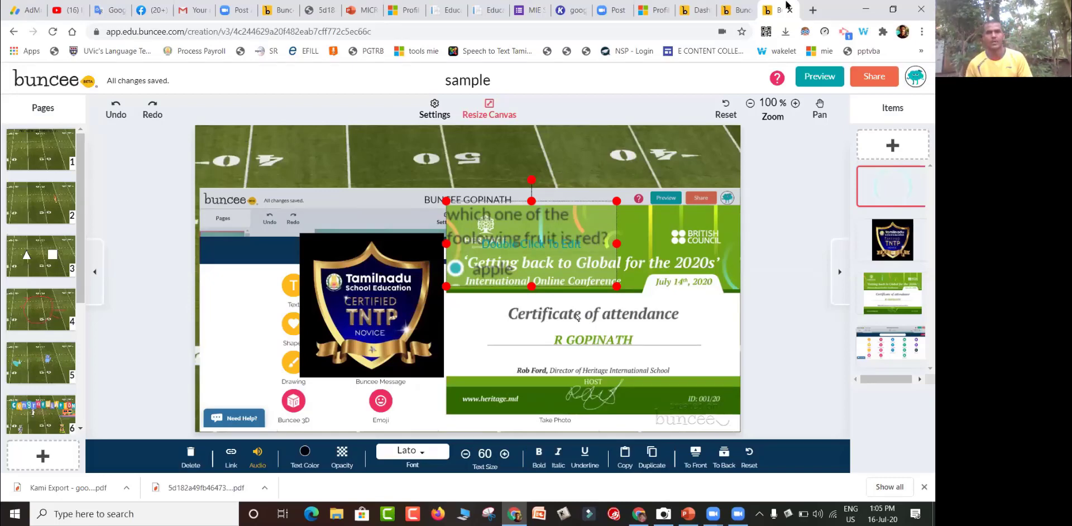
Add a blank page to the sample presentation and open its item picker
{"action": "left_click", "coordinate": [43, 455]}
{"action": "left_click", "coordinate": [484, 244]}
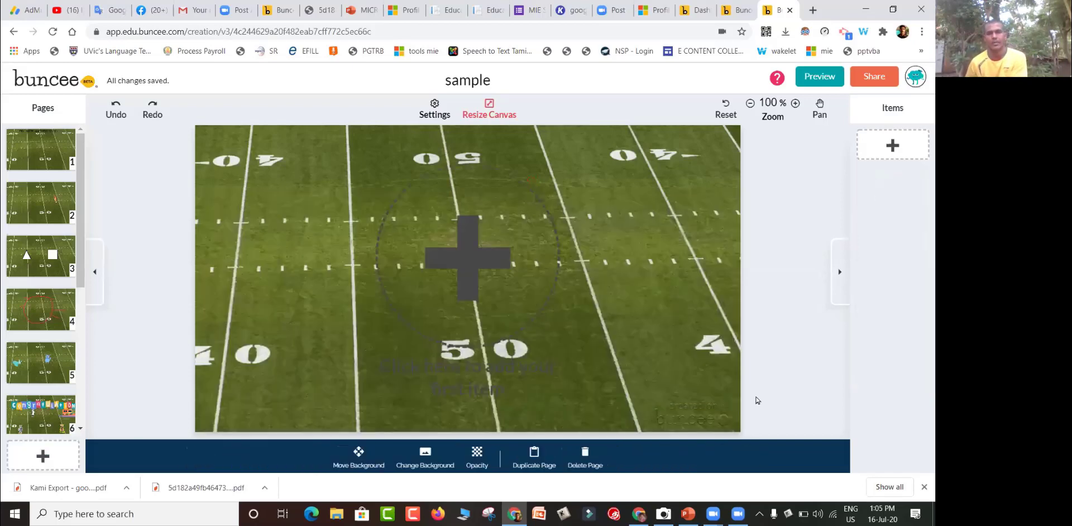
{"action": "left_click", "coordinate": [768, 334]}
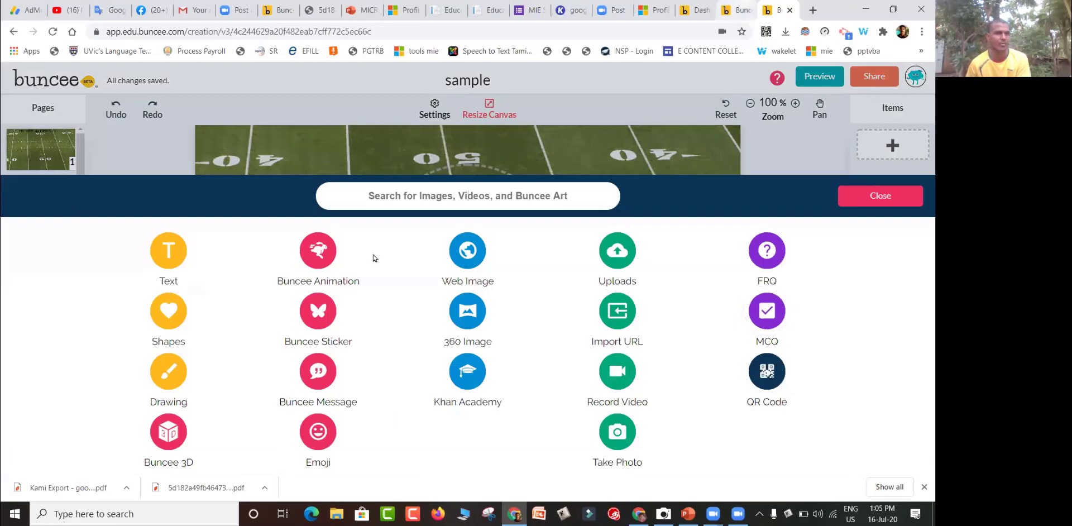
Return to the multiple choice example on page 19 and examine the question and its audio reading controls
{"action": "left_click", "coordinate": [736, 10]}
{"action": "mouse_move", "coordinate": [200, 142]}
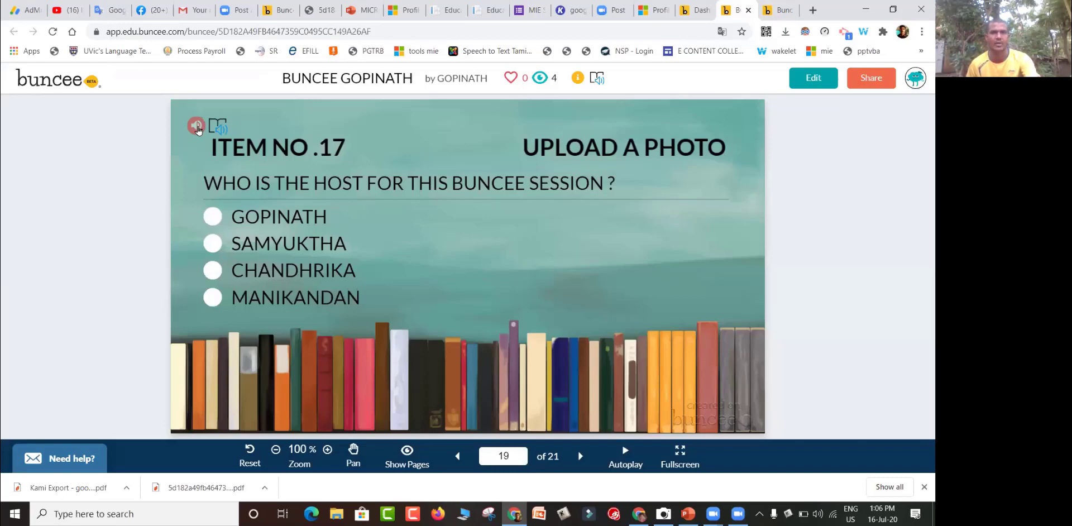
{"action": "mouse_move", "coordinate": [452, 251]}
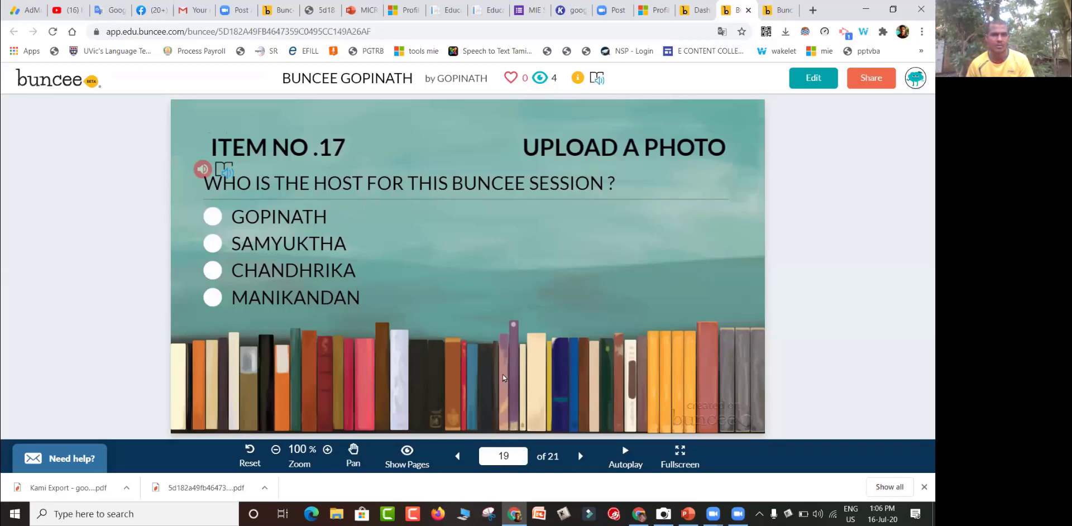
{"action": "key", "text": "alt+Tab"}
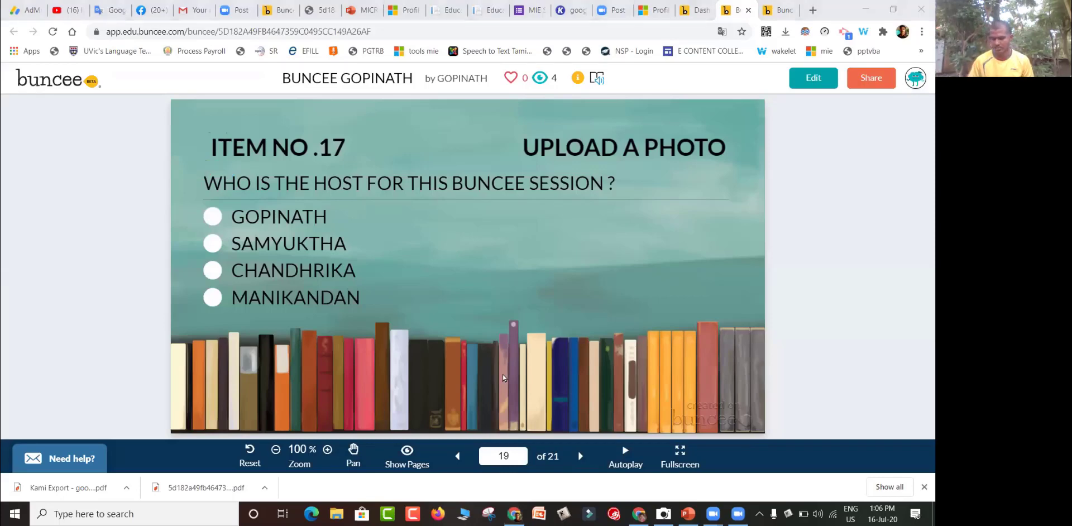
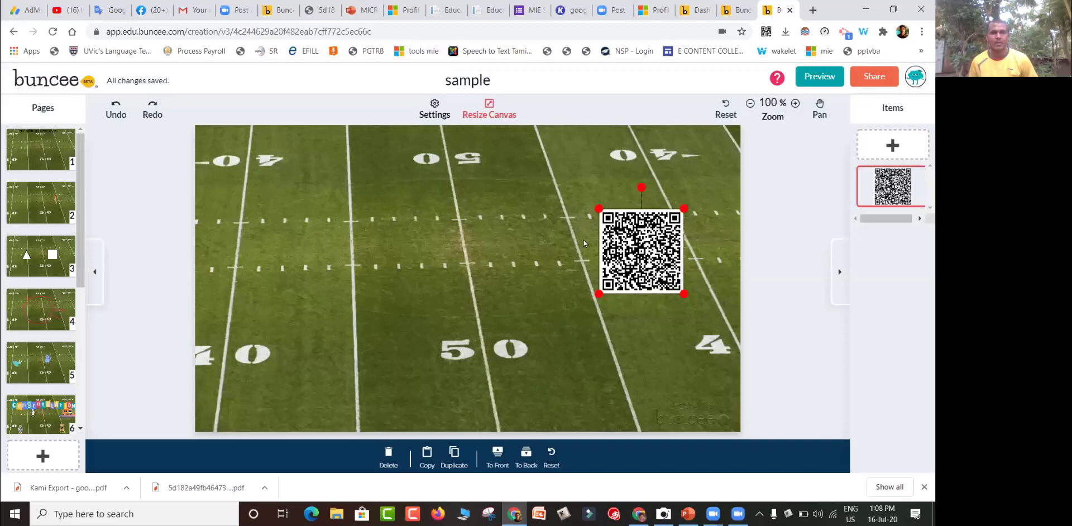
Enlarge the QR code on the football field page and place it near the middle of the page
{"action": "left_click_drag", "start_coordinate": [439, 273], "coordinate": [513, 344]}
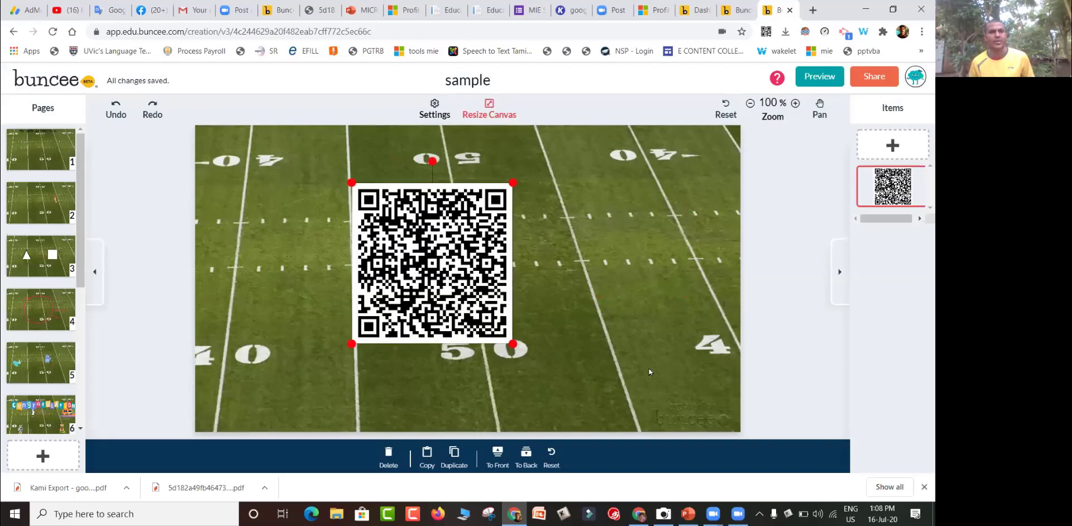
{"action": "left_click_drag", "start_coordinate": [455, 250], "coordinate": [484, 260]}
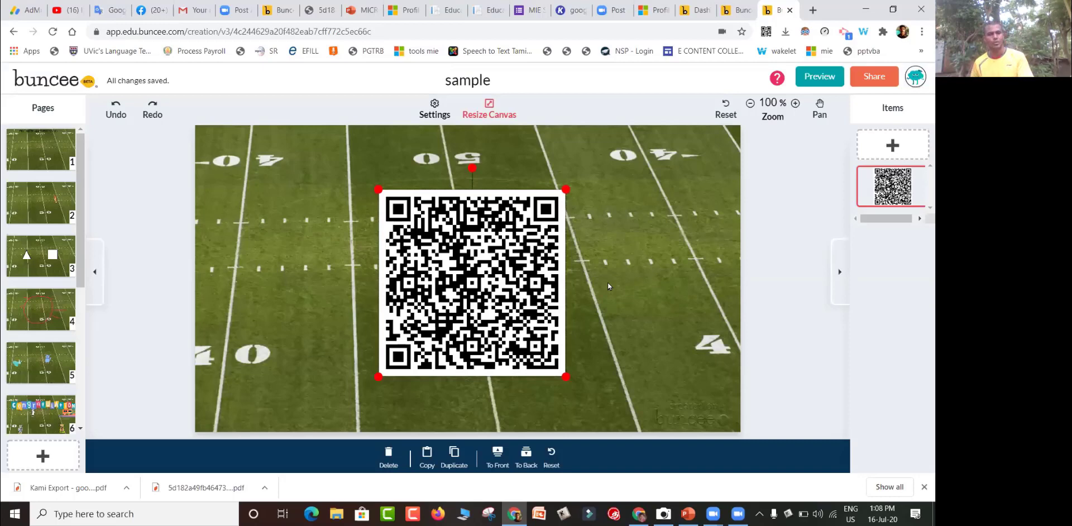
{"action": "mouse_move", "coordinate": [496, 296]}
{"action": "left_mouse_down"}
{"action": "mouse_move", "coordinate": [475, 311]}
{"action": "mouse_move", "coordinate": [492, 295]}
{"action": "left_mouse_up"}
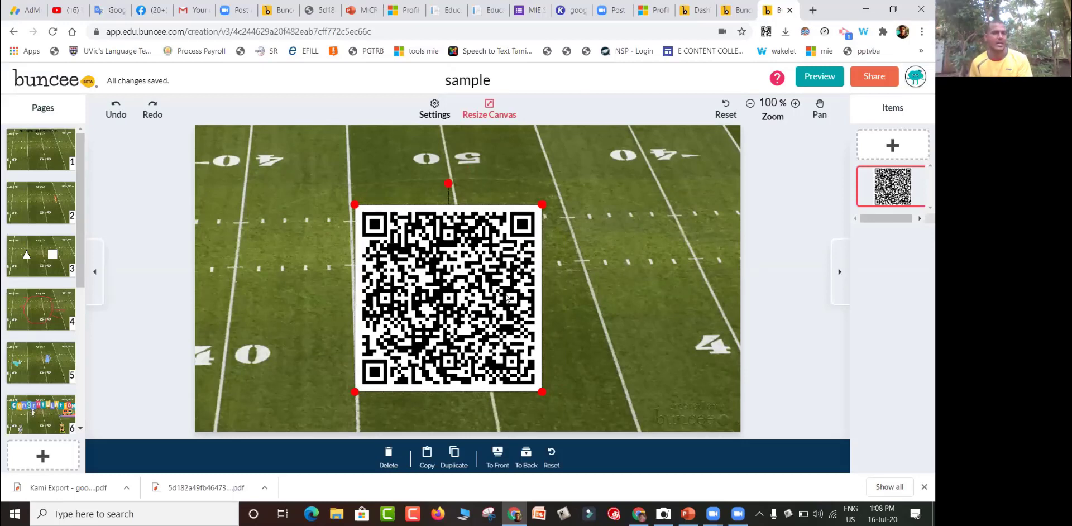
{"action": "left_click", "coordinate": [508, 299]}
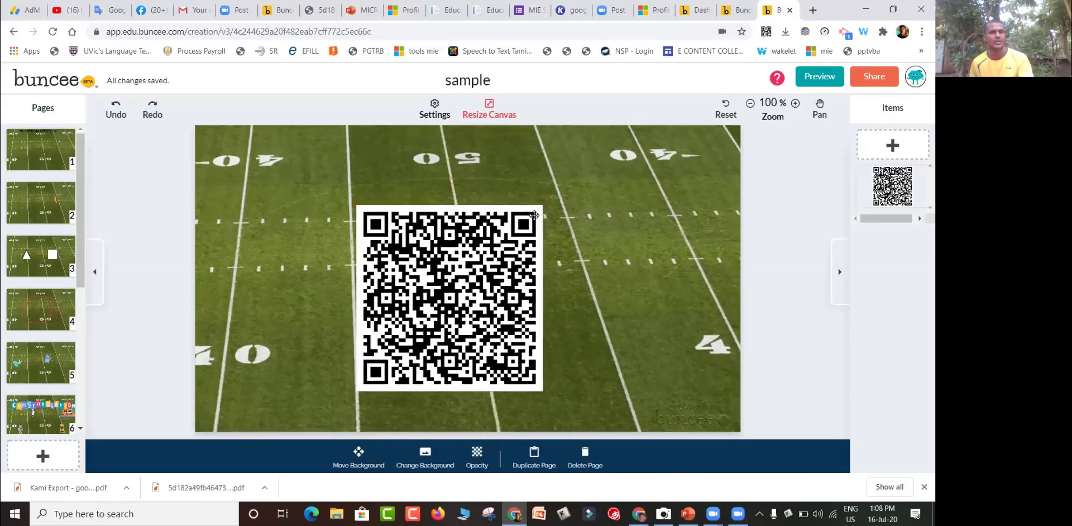
{"action": "left_click", "coordinate": [522, 228]}
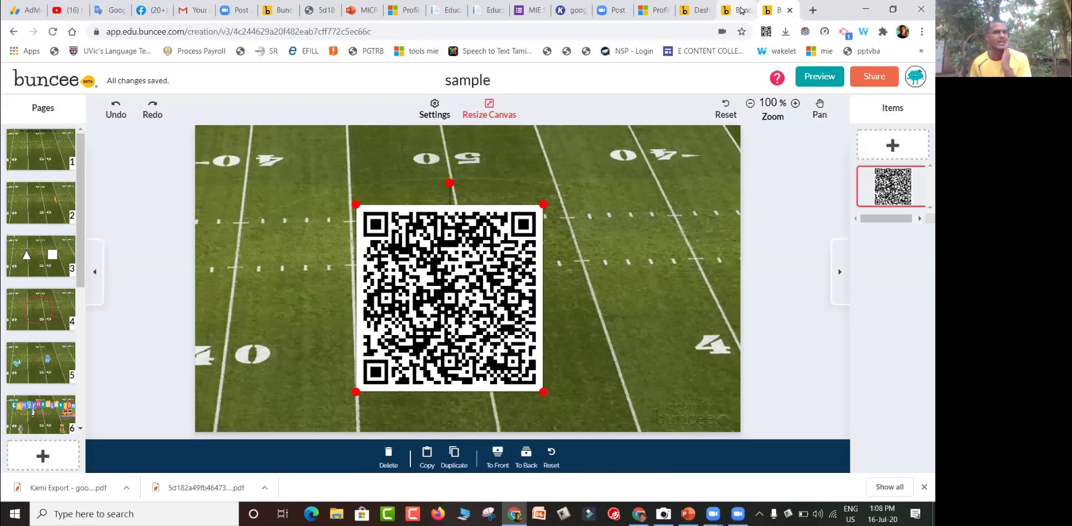
View the QR code example on page 20 of the book-themed presentation and return to the sample presentation
{"action": "left_click", "coordinate": [740, 10]}
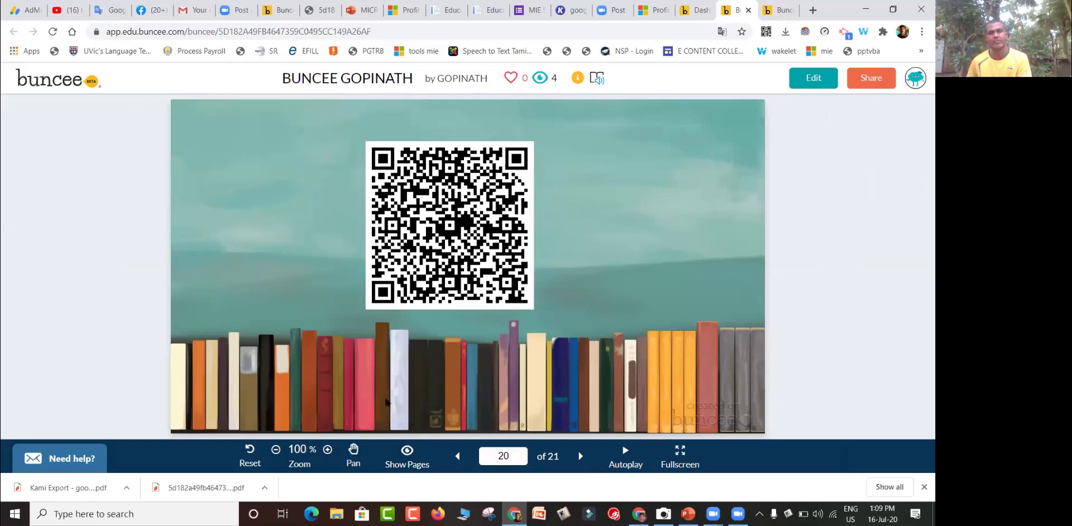
{"action": "left_click", "coordinate": [866, 79]}
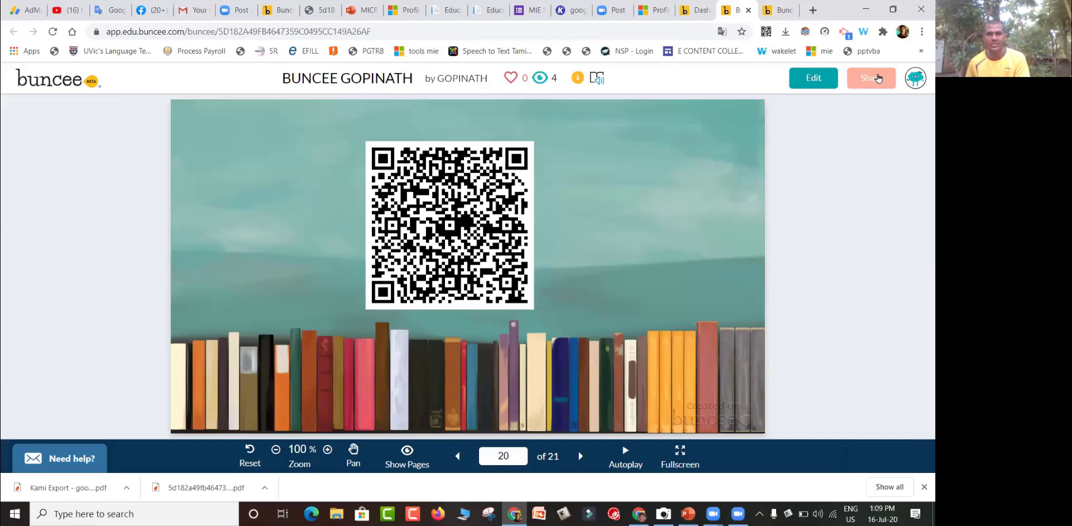
{"action": "left_click", "coordinate": [788, 6]}
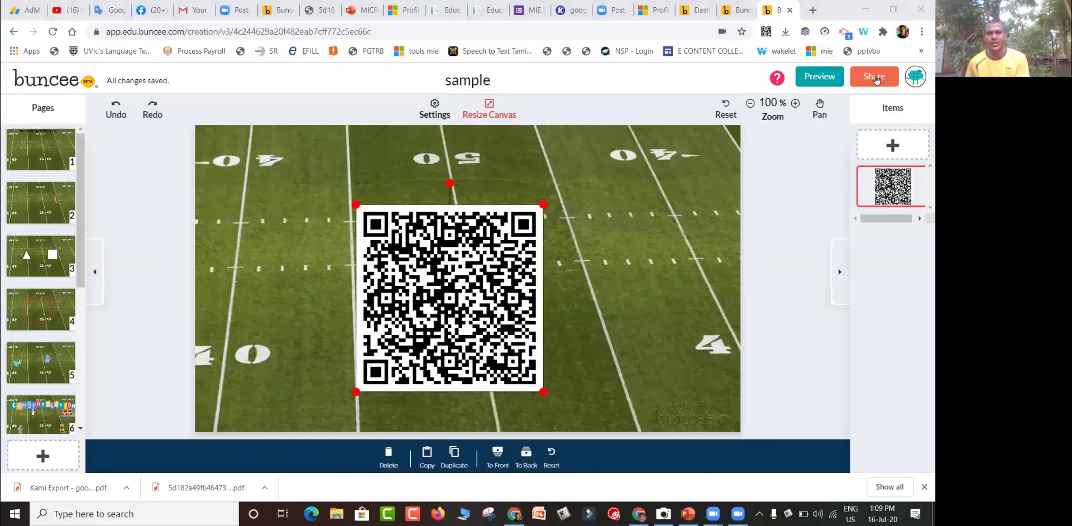
Open the sample presentation's sharing options and copy its share link
{"action": "left_click", "coordinate": [830, 82]}
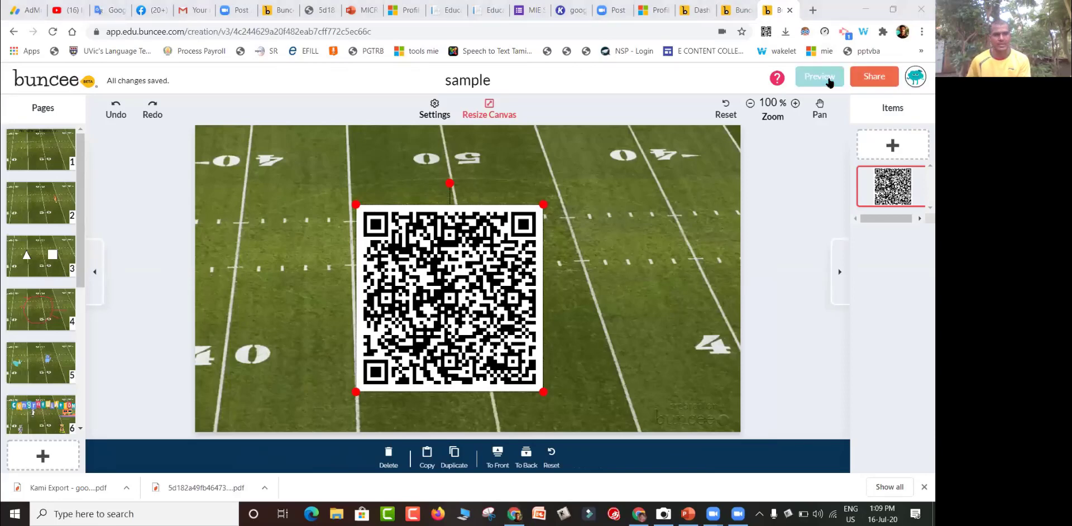
{"action": "left_click", "coordinate": [881, 78]}
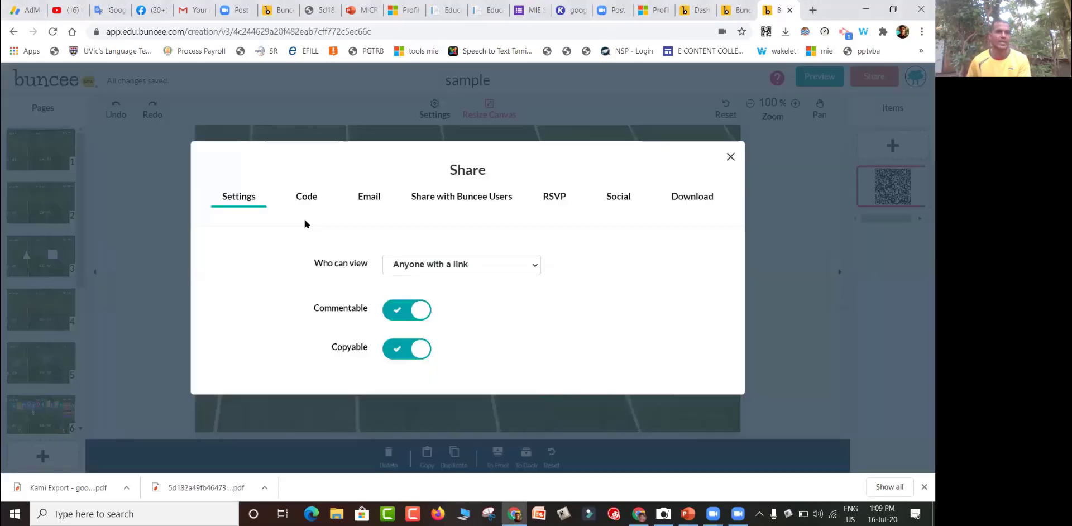
{"action": "left_click", "coordinate": [706, 199]}
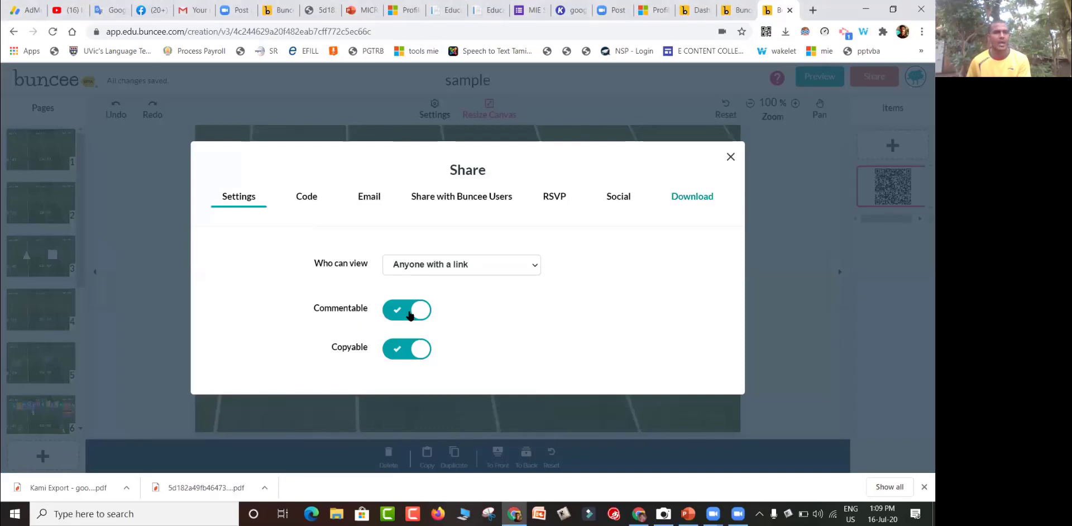
{"action": "left_click", "coordinate": [307, 197]}
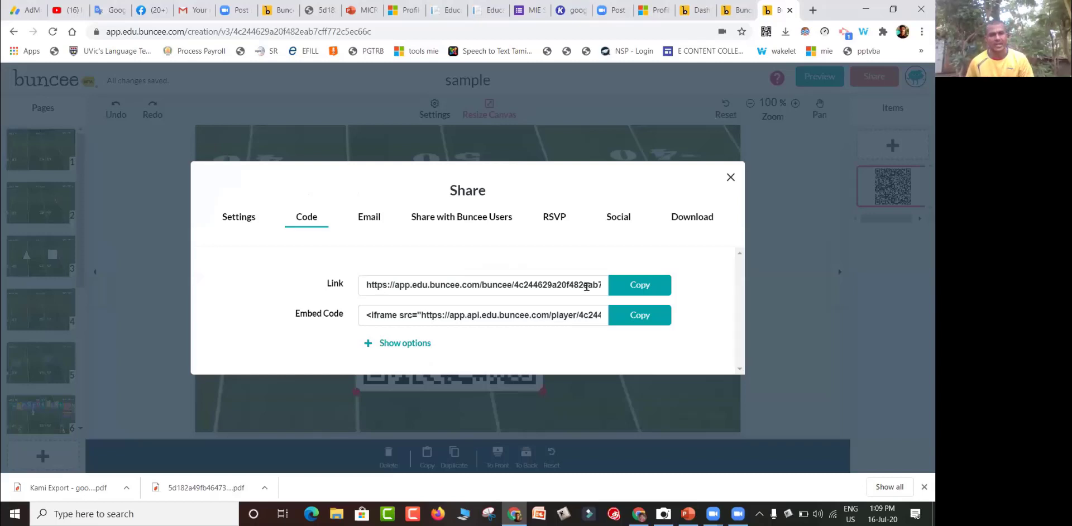
{"action": "left_click", "coordinate": [640, 297]}
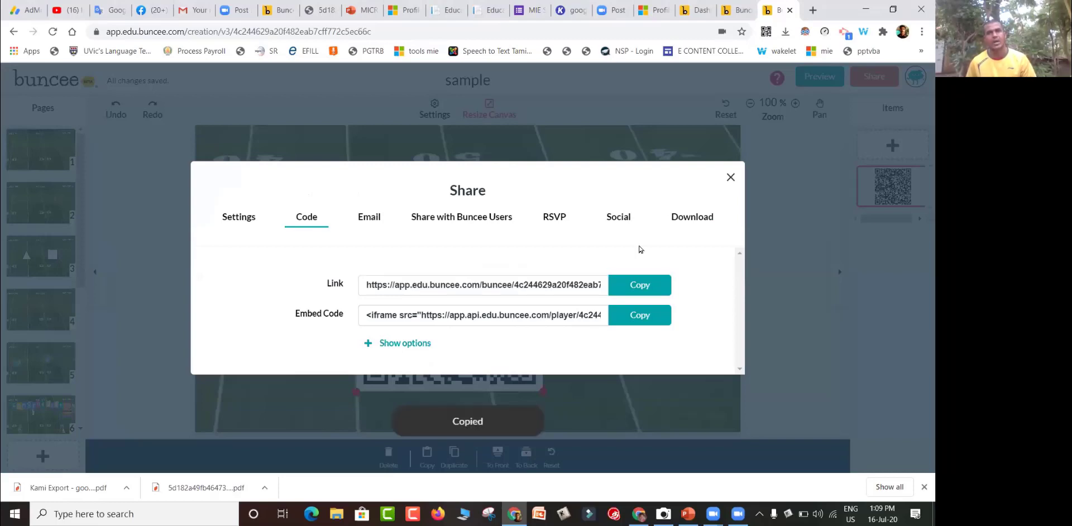
Make the 21-page book-themed presentation commentable and copy its share link and embed code
{"action": "left_click", "coordinate": [736, 10]}
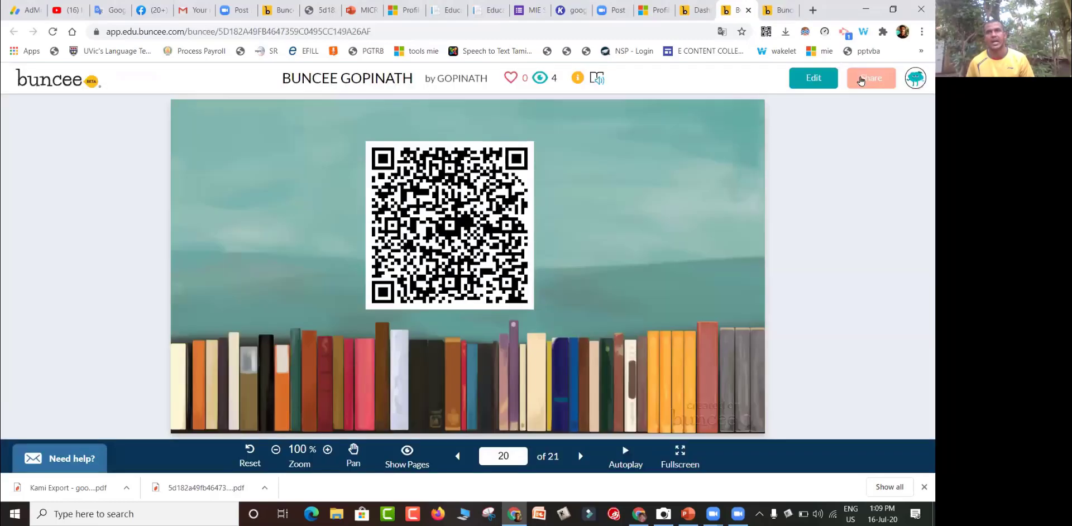
{"action": "left_click", "coordinate": [861, 79]}
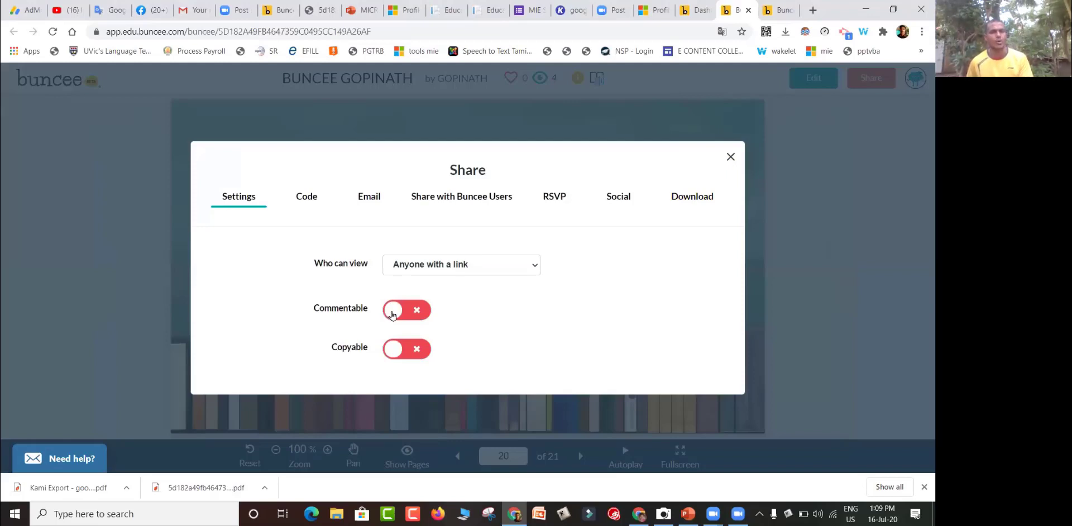
{"action": "left_click", "coordinate": [423, 312]}
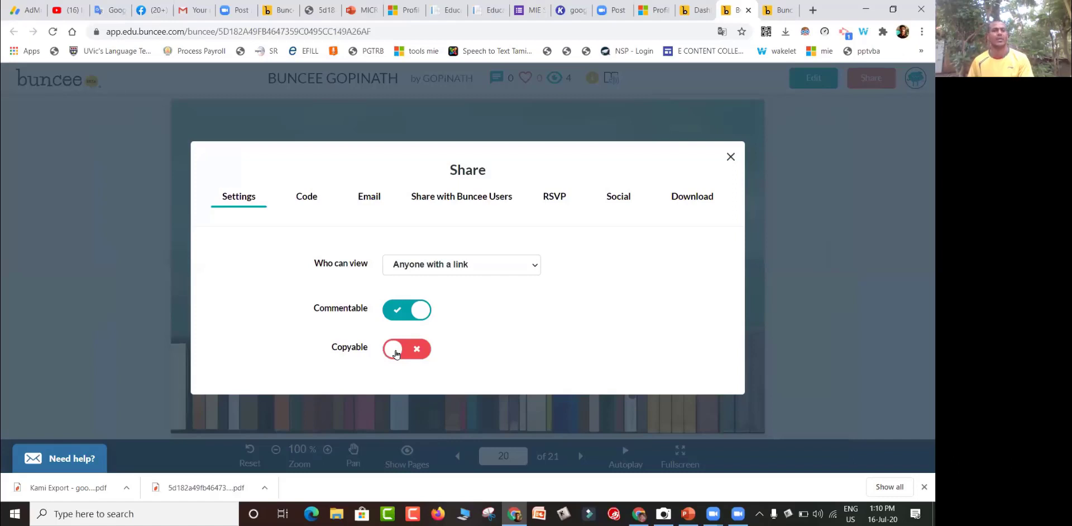
{"action": "left_click", "coordinate": [311, 196]}
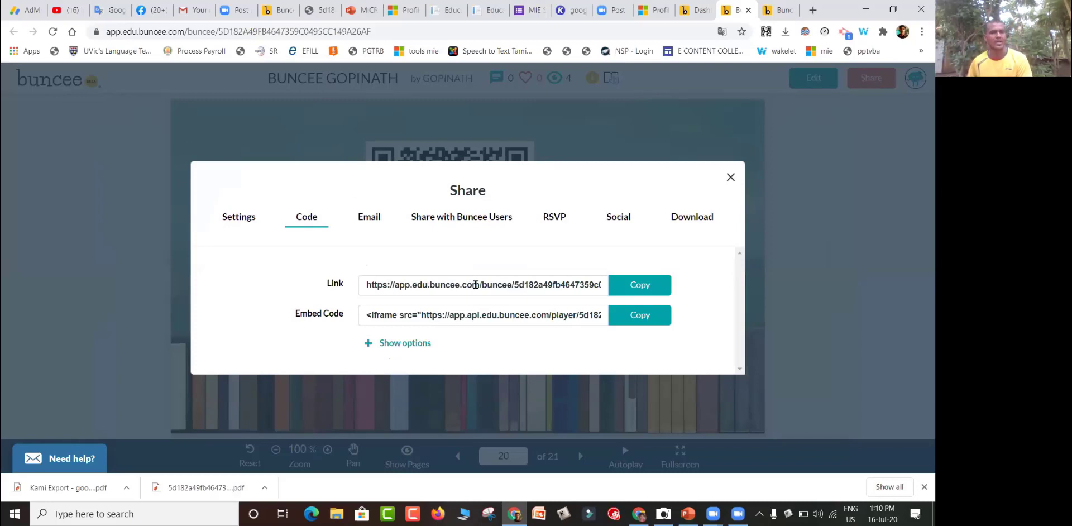
{"action": "left_click", "coordinate": [637, 284]}
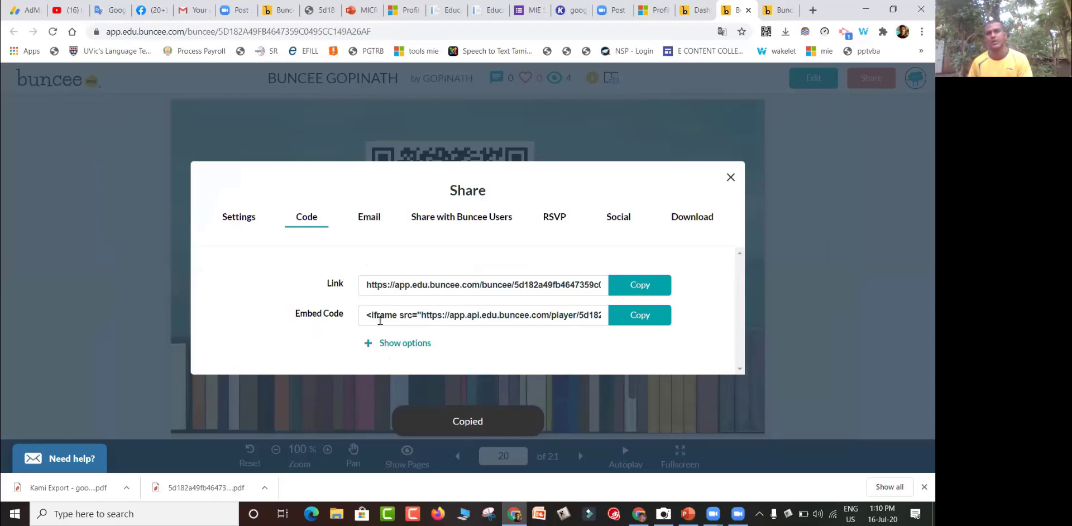
{"action": "left_click", "coordinate": [638, 322]}
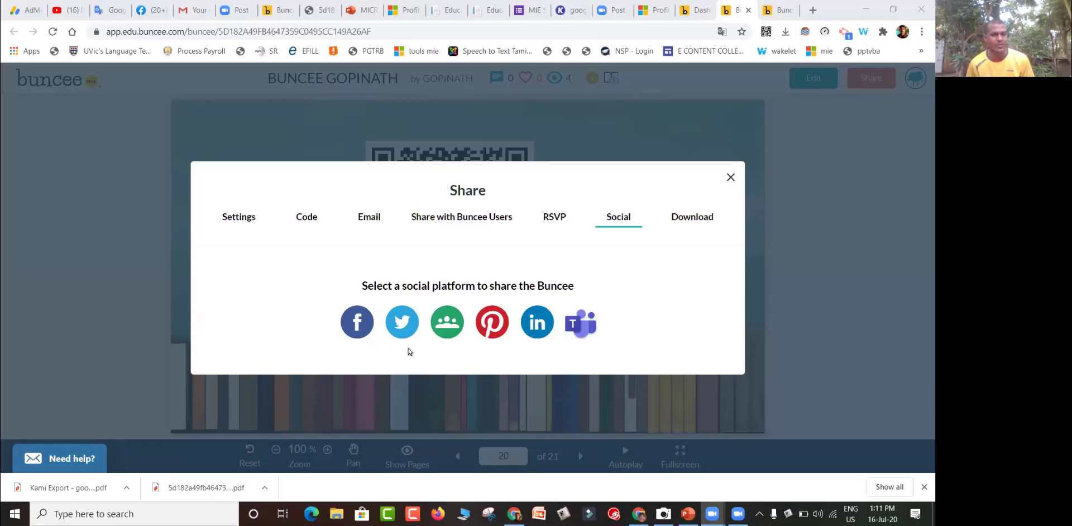
Share the book-themed presentation to Google Classroom as a new assignment for class 4 A
{"action": "left_click", "coordinate": [447, 322]}
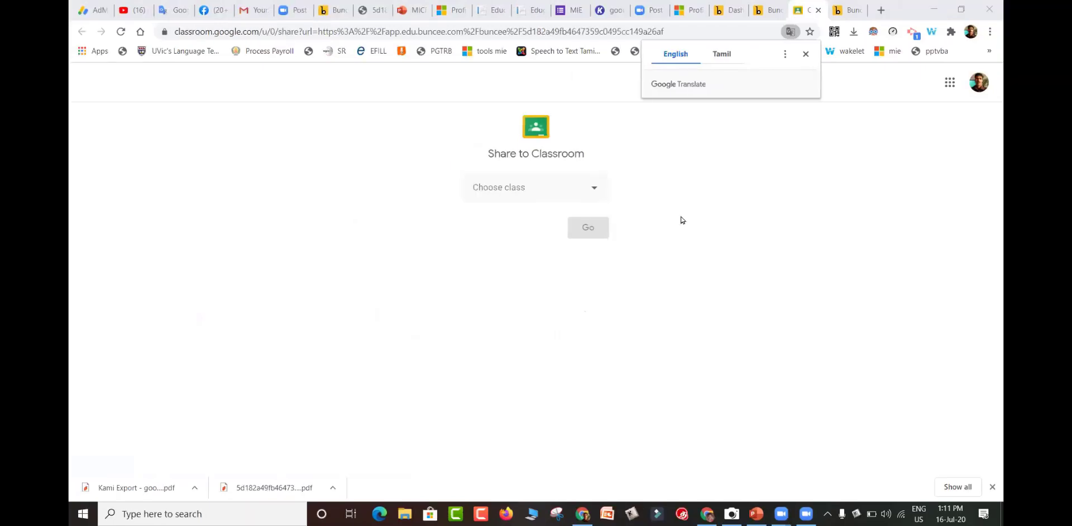
{"action": "left_click", "coordinate": [543, 189]}
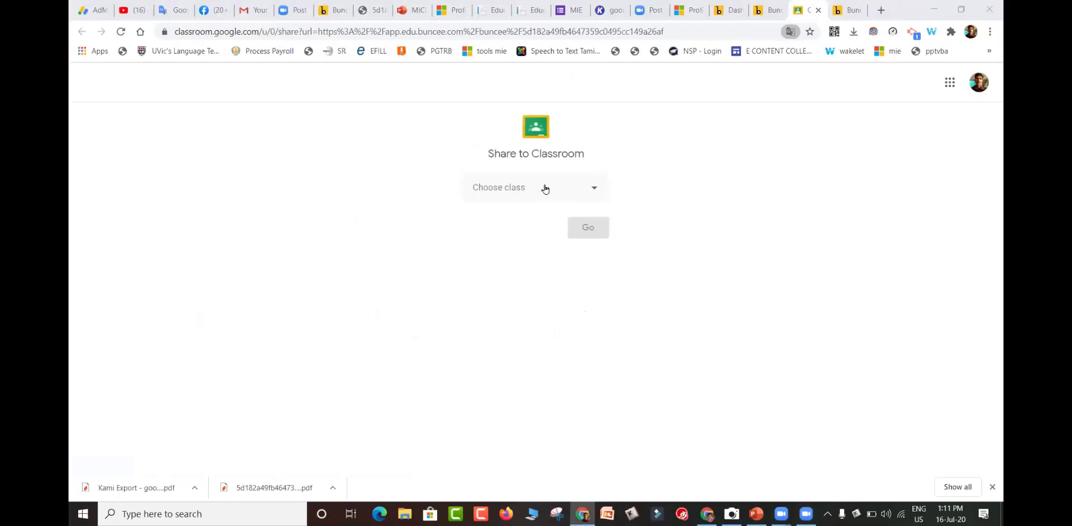
{"action": "left_click", "coordinate": [595, 193]}
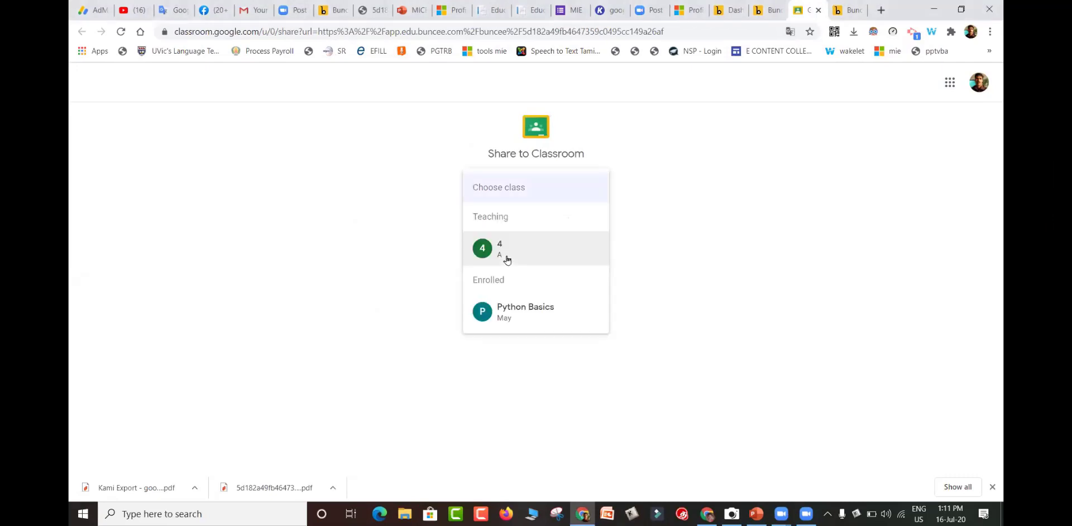
{"action": "left_click", "coordinate": [503, 251]}
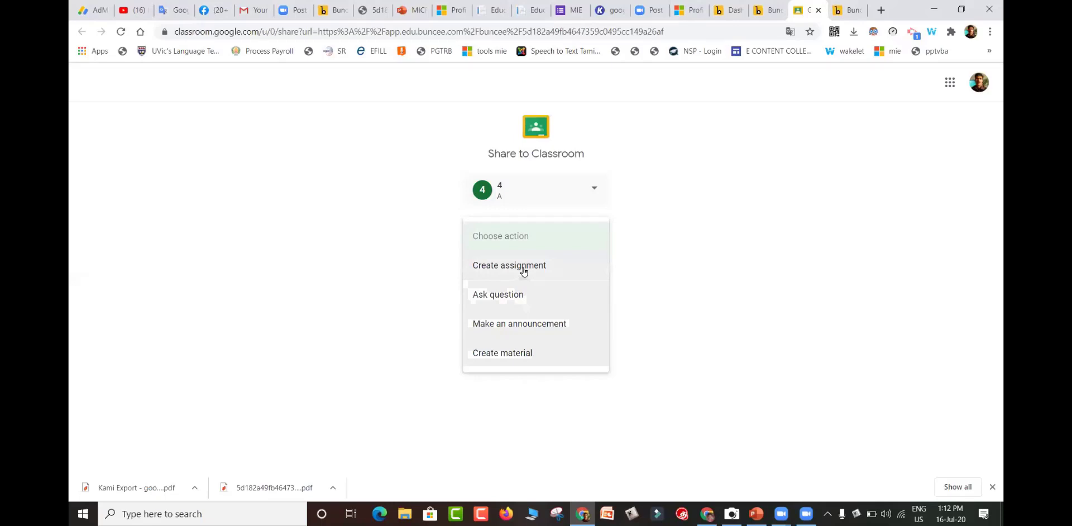
{"action": "left_click", "coordinate": [590, 278]}
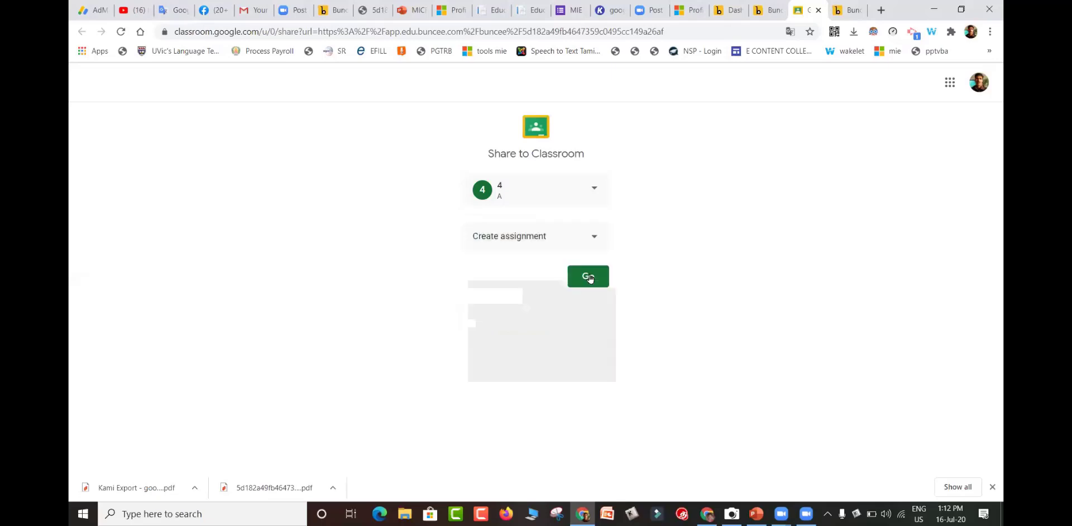
{"action": "left_click", "coordinate": [589, 278]}
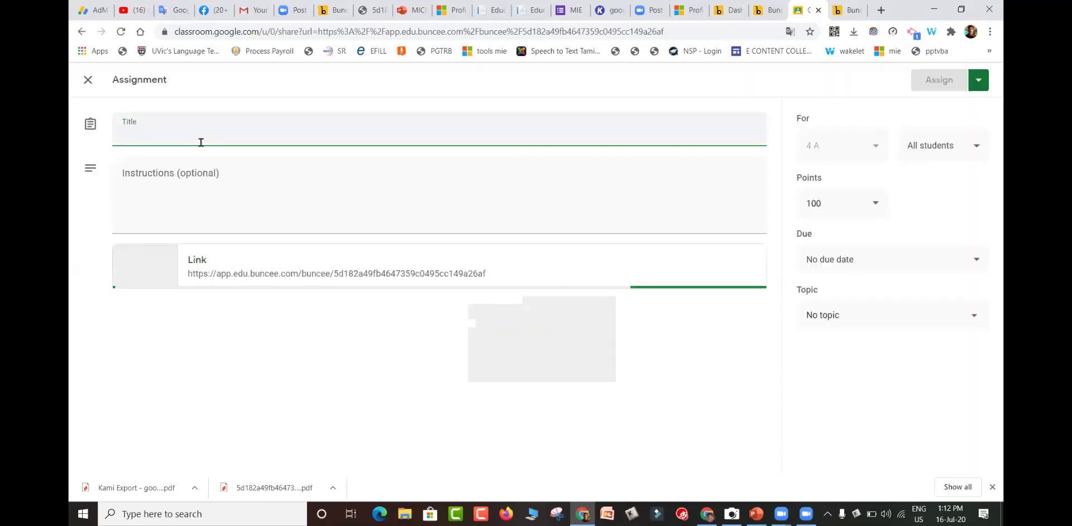
Title the assignment "bunzee" and assign it to all students of the class
{"action": "type", "text": "bun"}
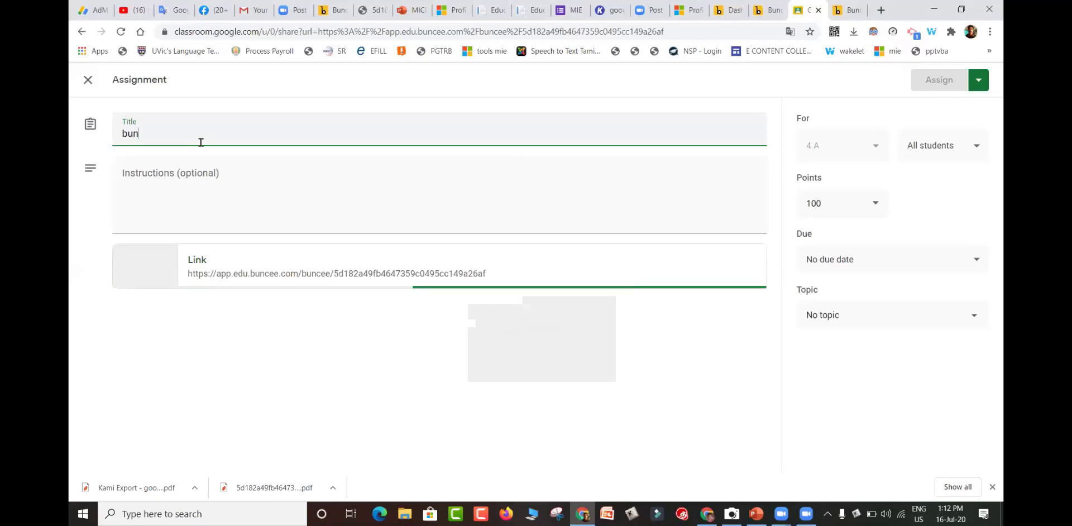
{"action": "type", "text": "zee"}
{"action": "left_click", "coordinate": [220, 175]}
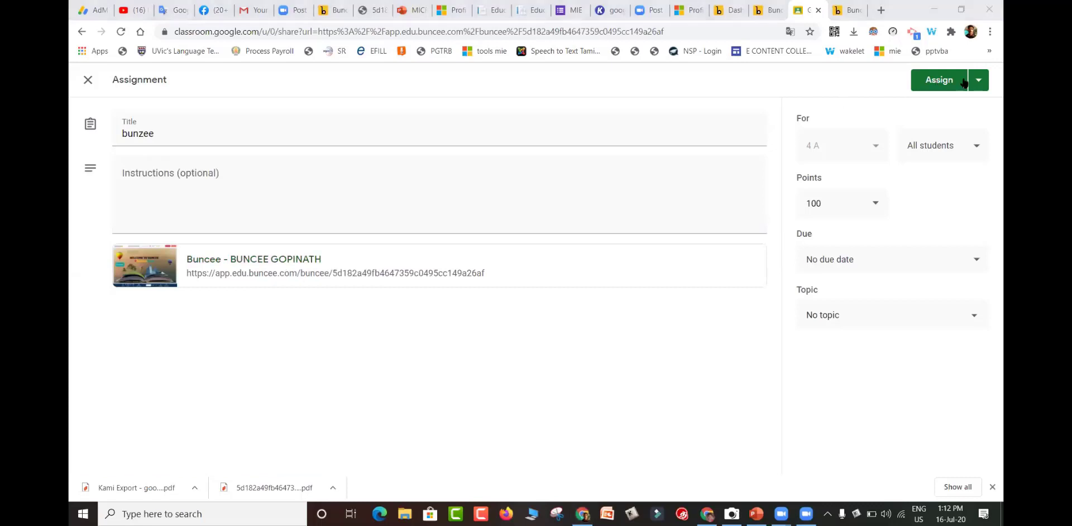
{"action": "left_click", "coordinate": [979, 84]}
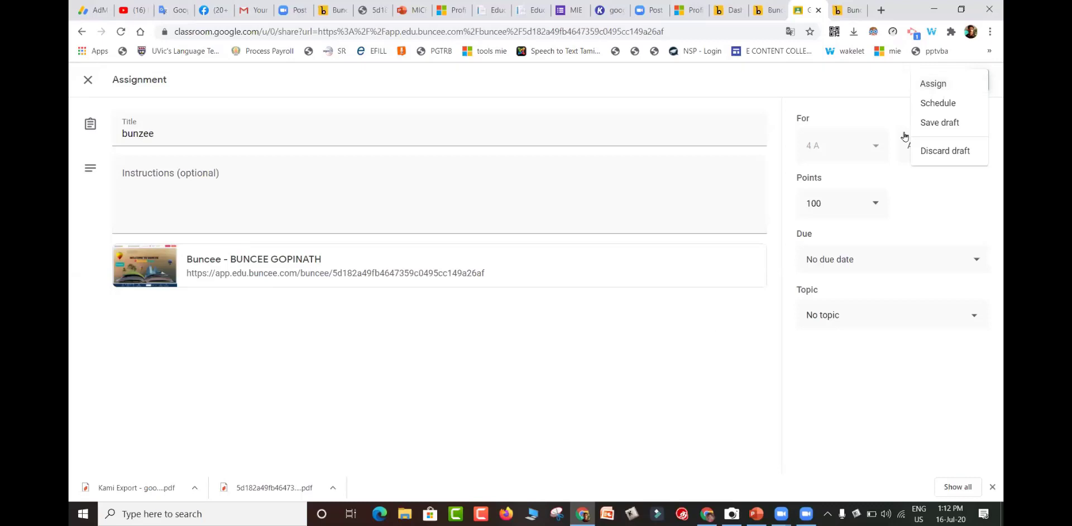
{"action": "left_click", "coordinate": [939, 85]}
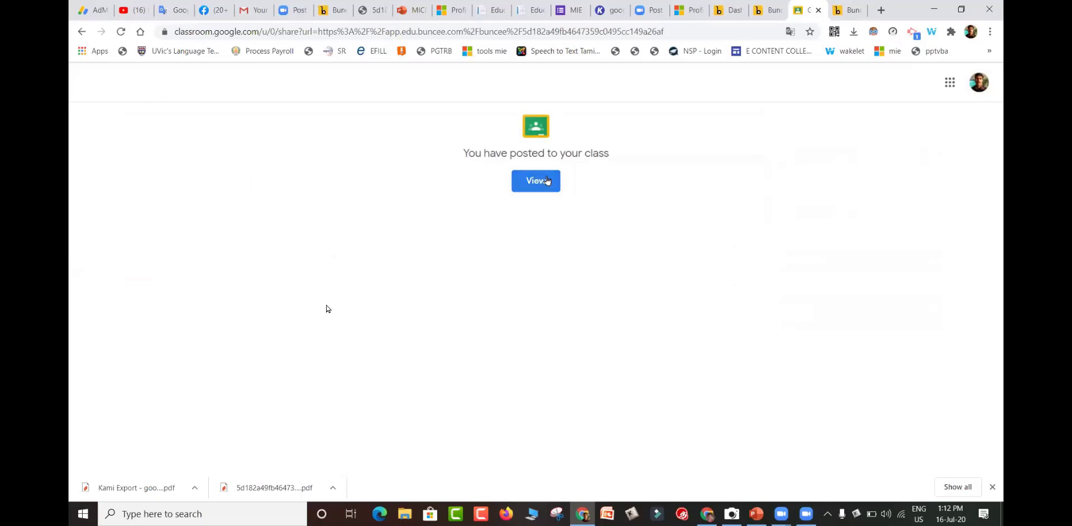
{"action": "left_click", "coordinate": [677, 77]}
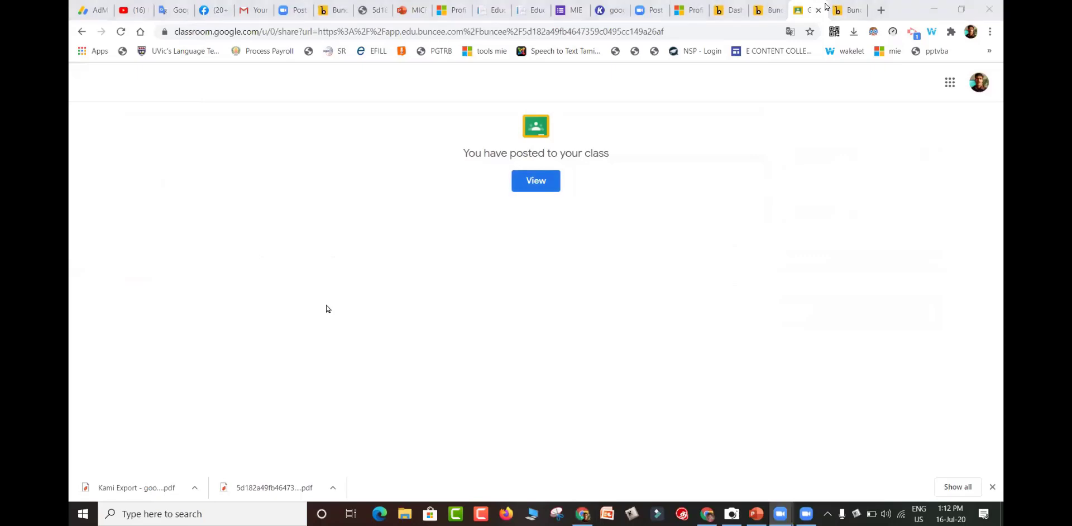
Return to Buncee and open the PDF and PNG download options for the sample presentation and the 21-page book-themed presentation
{"action": "left_click", "coordinate": [851, 10]}
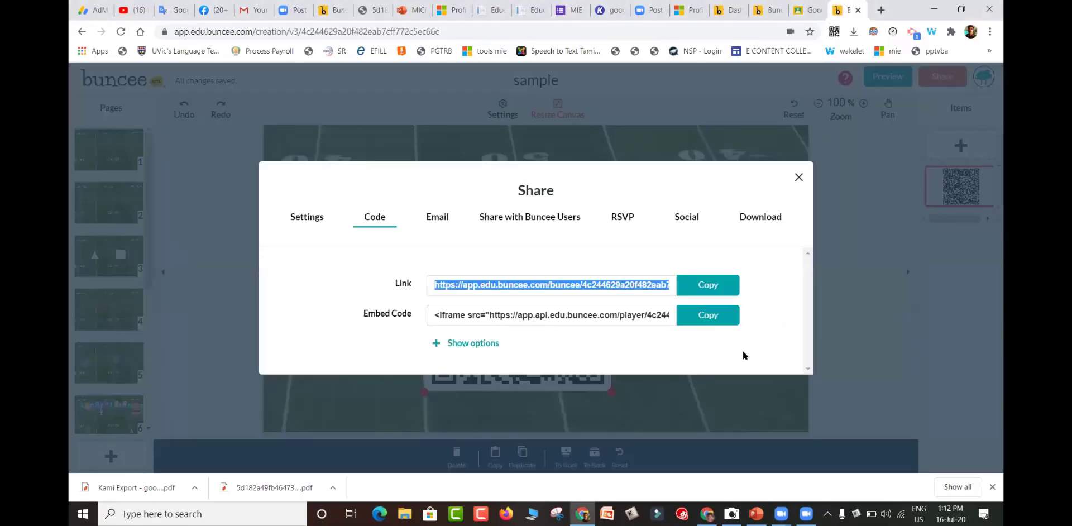
{"action": "left_click", "coordinate": [757, 218]}
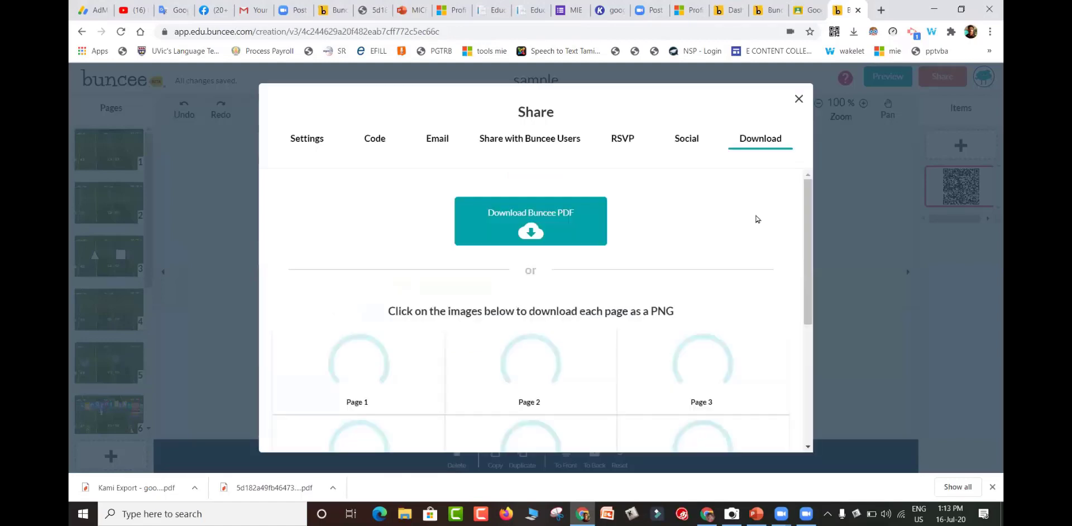
{"action": "left_click", "coordinate": [532, 215]}
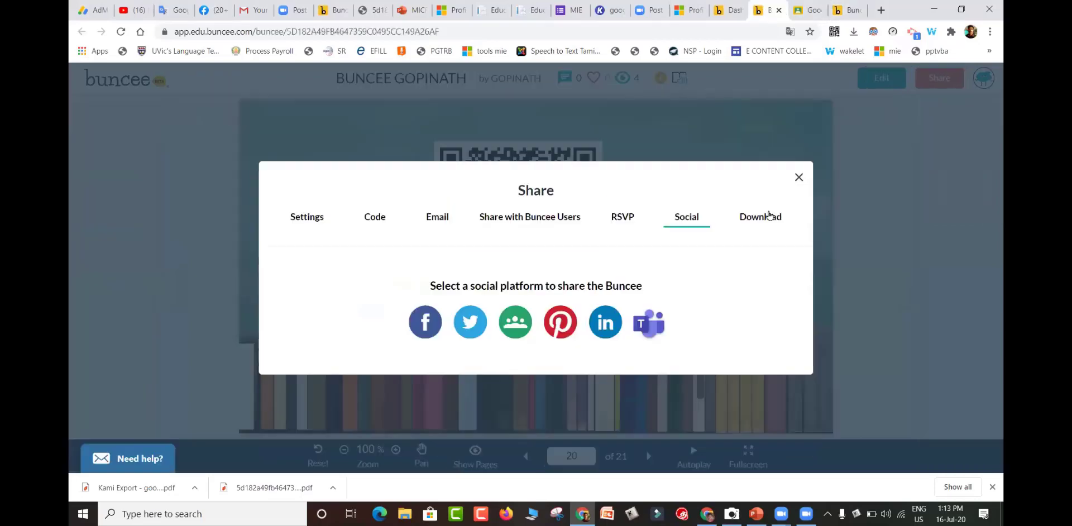
{"action": "left_click", "coordinate": [769, 215]}
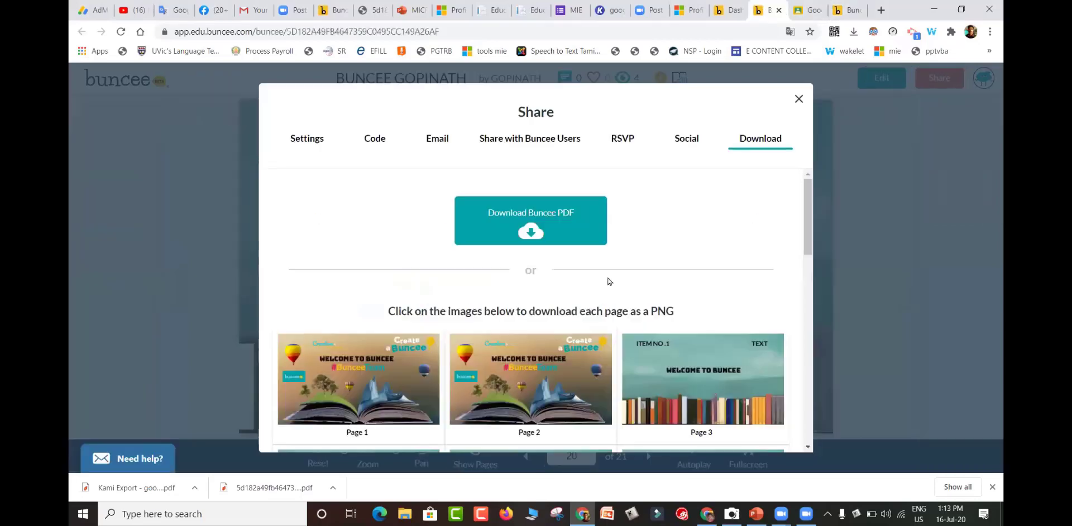
Examine the page images offered for PNG download of the 21-page book-themed presentation
{"action": "left_click", "coordinate": [574, 223]}
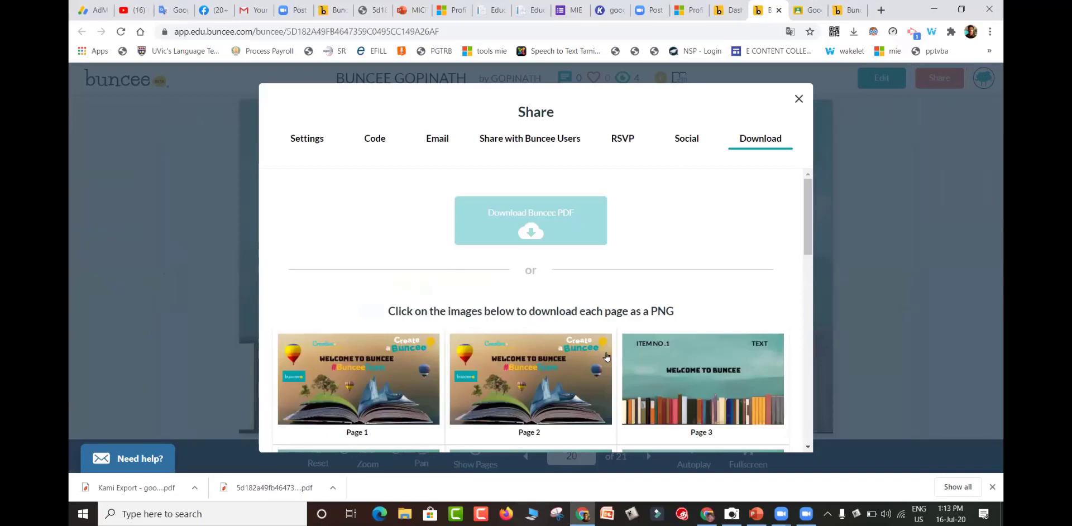
{"action": "scroll", "coordinate": [614, 376], "scroll_direction": "down", "scroll_amount": 1}
{"action": "scroll", "coordinate": [614, 376], "scroll_direction": "down", "scroll_amount": 3}
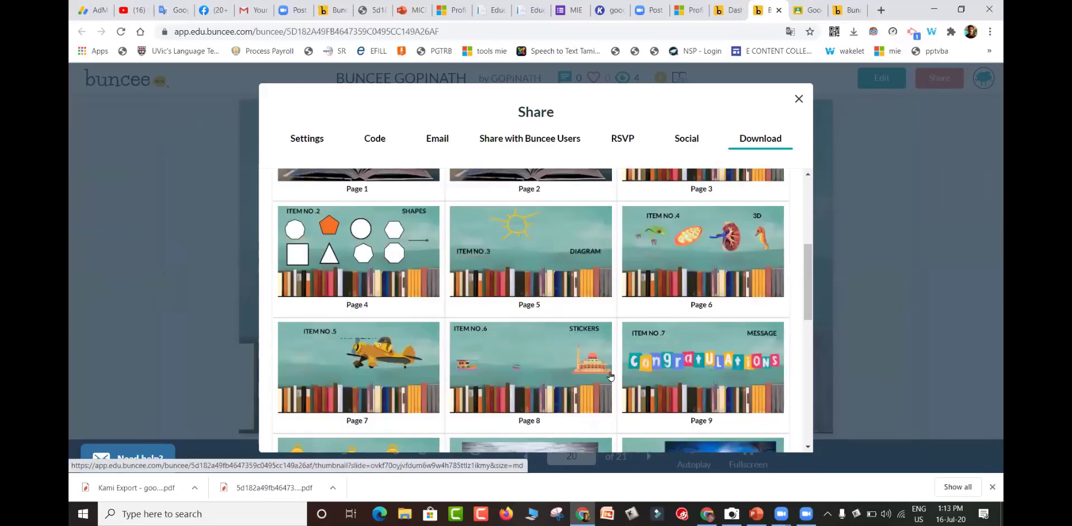
{"action": "scroll", "coordinate": [611, 376], "scroll_direction": "down", "scroll_amount": 3}
{"action": "scroll", "coordinate": [611, 376], "scroll_direction": "down", "scroll_amount": 5}
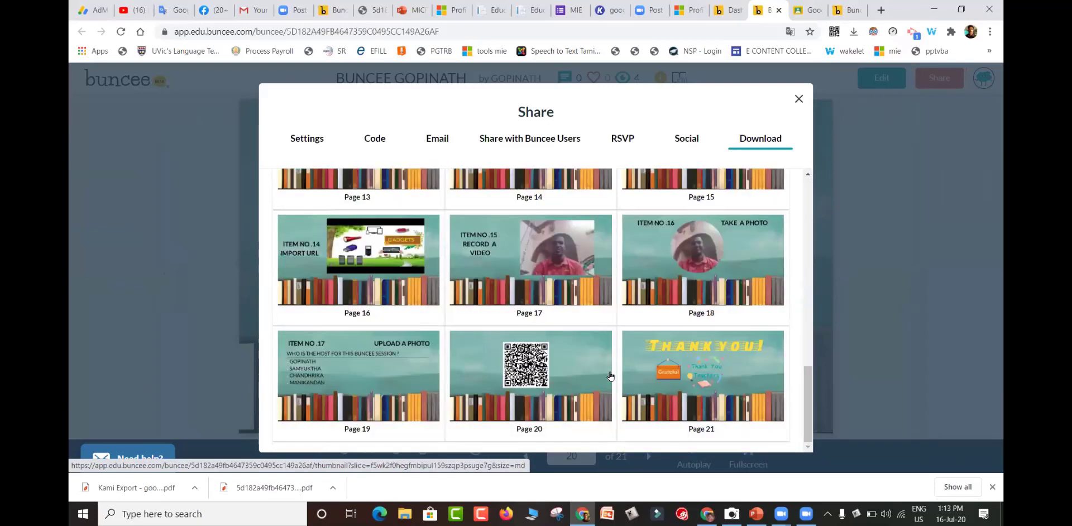
{"action": "scroll", "coordinate": [516, 217], "scroll_direction": "up", "scroll_amount": 15}
Generate the PDF of the 21-page book-themed presentation and open it
{"action": "left_click", "coordinate": [519, 210]}
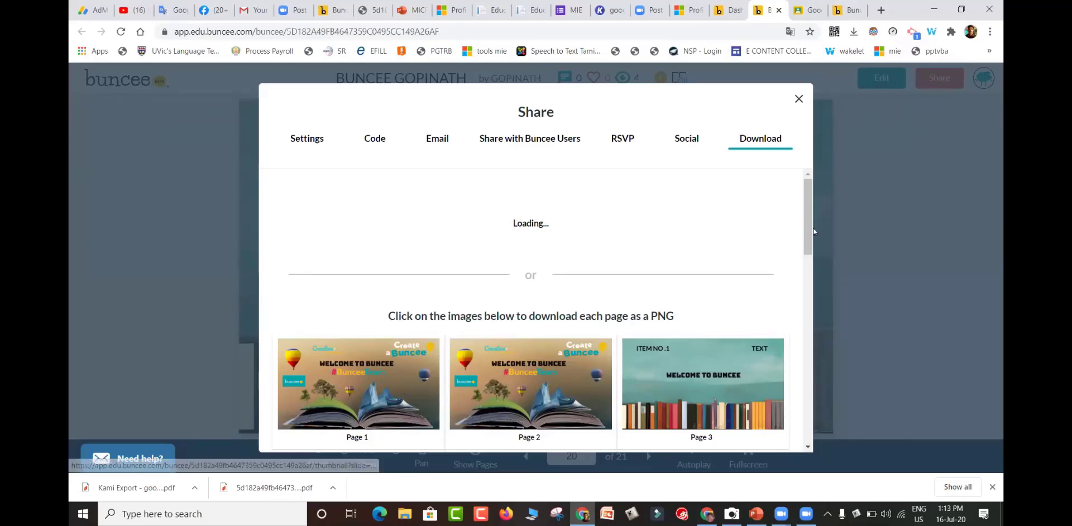
{"action": "scroll", "coordinate": [814, 232], "scroll_direction": "down", "scroll_amount": 1}
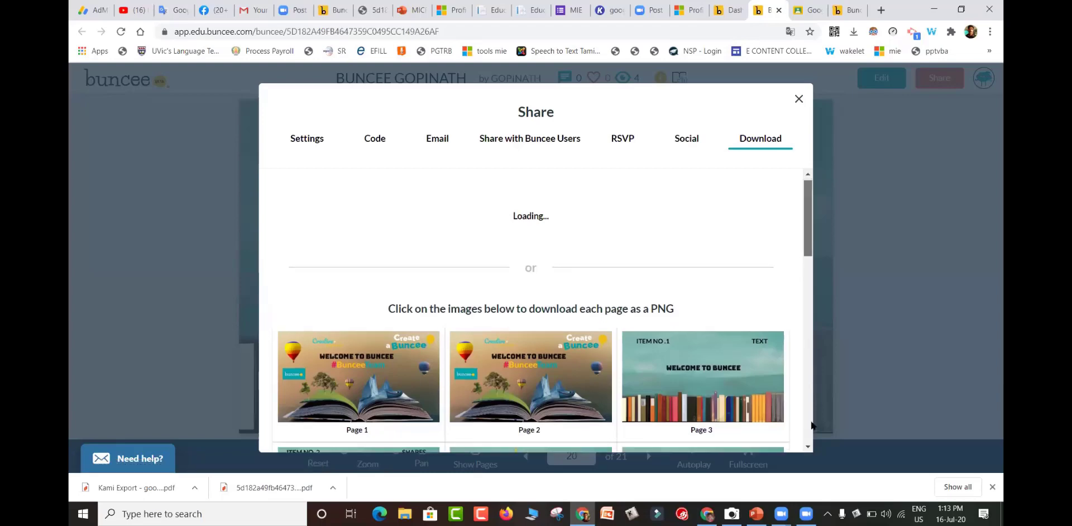
{"action": "left_click_drag", "start_coordinate": [812, 426], "coordinate": [815, 484]}
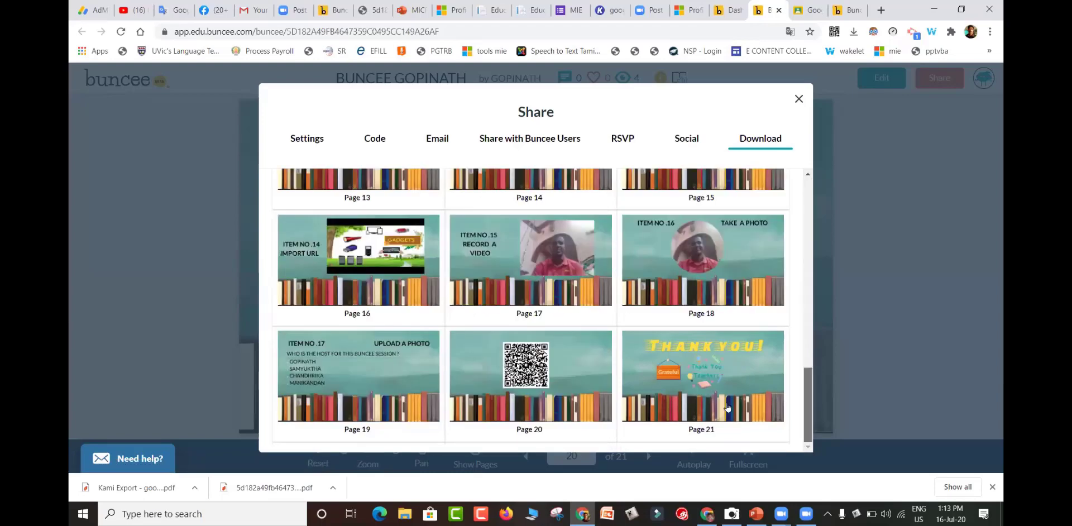
{"action": "scroll", "coordinate": [695, 389], "scroll_direction": "up", "scroll_amount": 1}
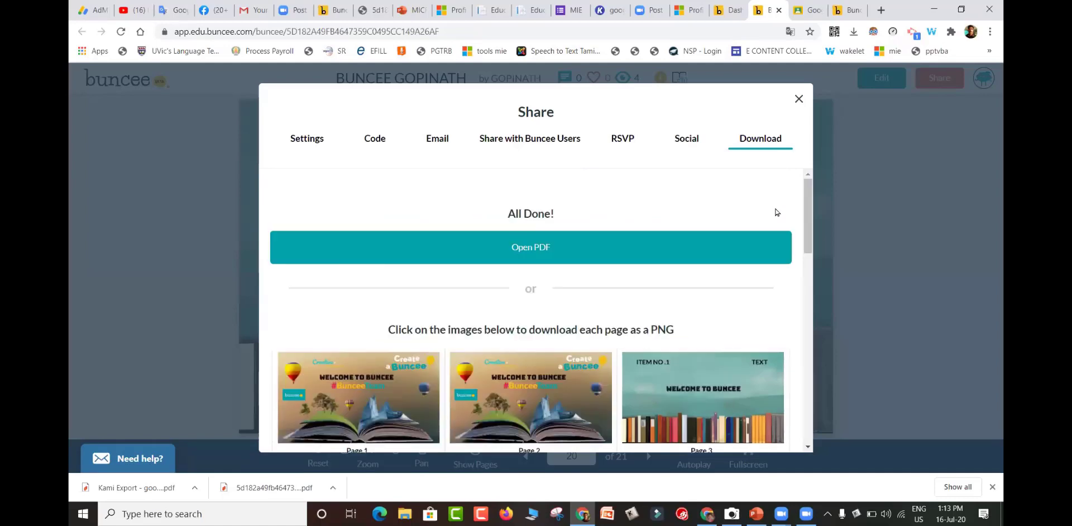
{"action": "left_click", "coordinate": [534, 249]}
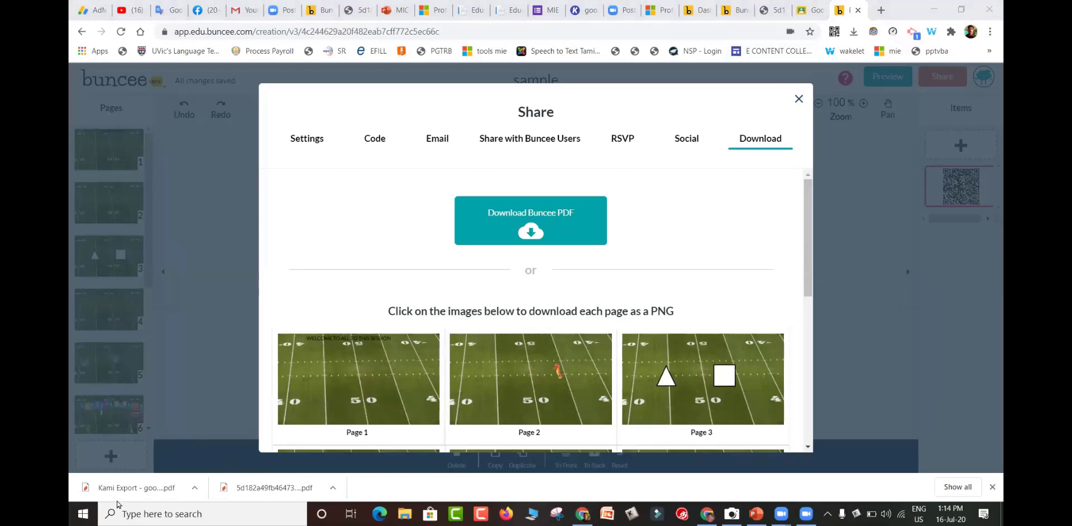
Close the sample presentation's share dialog and open the generated PDF from the book-themed presentation's download options
{"action": "left_click", "coordinate": [553, 211]}
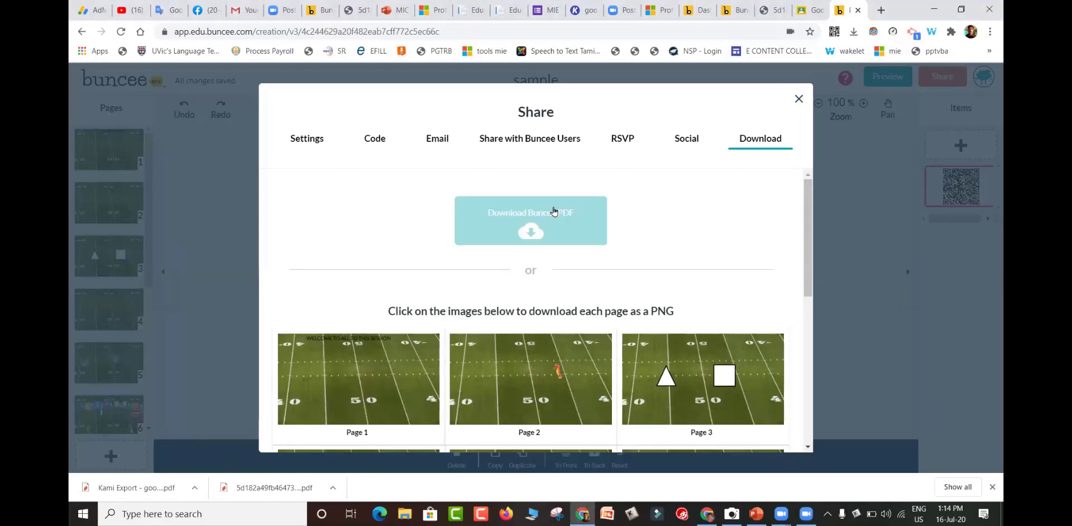
{"action": "left_click", "coordinate": [799, 98]}
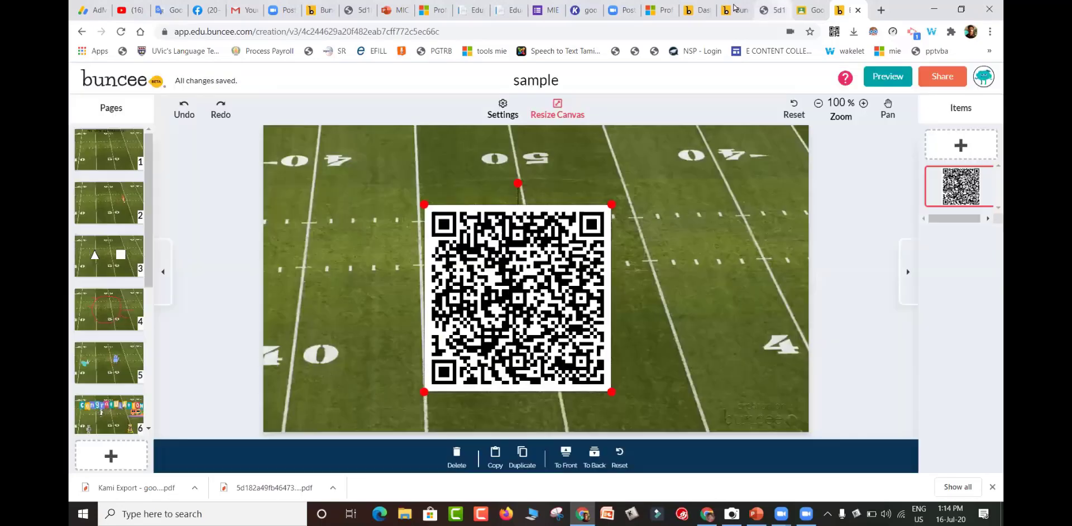
{"action": "left_click", "coordinate": [734, 9]}
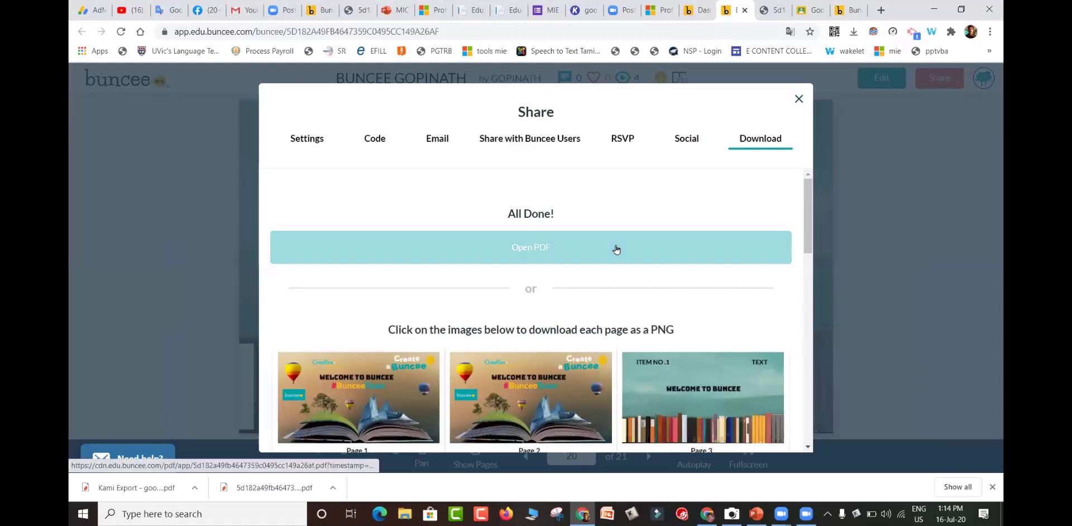
{"action": "left_click", "coordinate": [722, 222]}
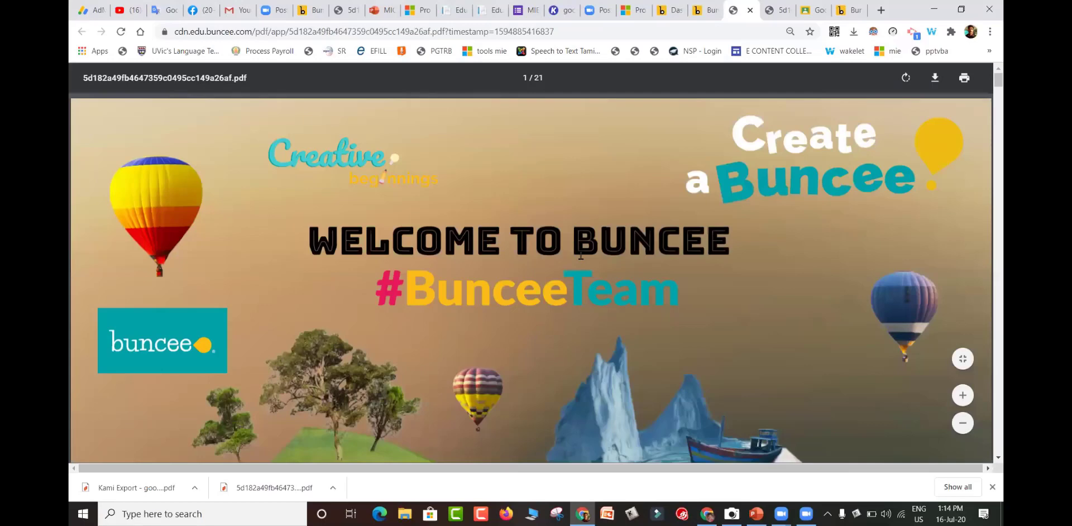
Look through the PDF from the welcome page to the closing thank-you page and enlarge the last pages
{"action": "scroll", "coordinate": [581, 263], "scroll_direction": "down", "scroll_amount": 1}
{"action": "scroll", "coordinate": [833, 215], "scroll_direction": "down", "scroll_amount": 8}
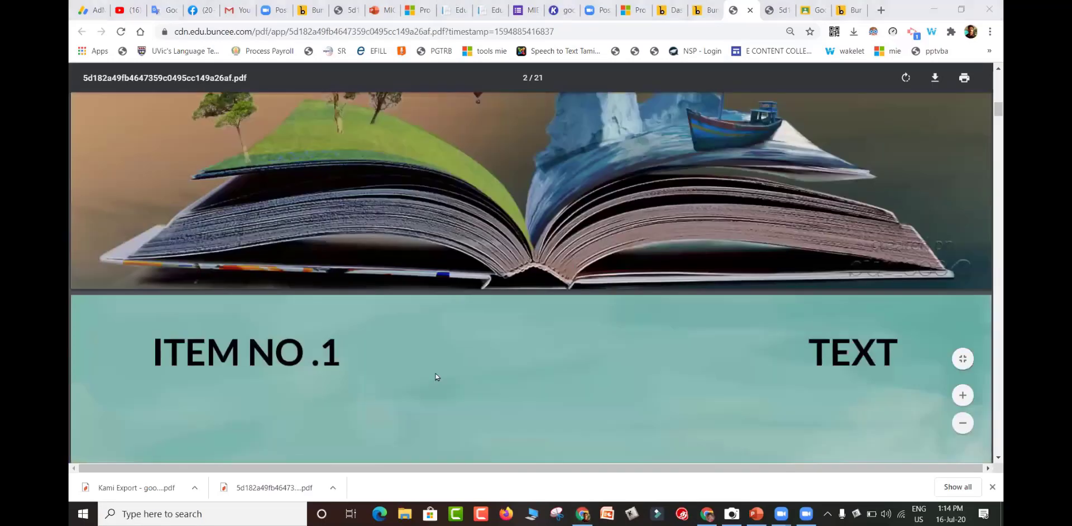
{"action": "scroll", "coordinate": [635, 279], "scroll_direction": "down", "scroll_amount": 8}
{"action": "scroll", "coordinate": [635, 275], "scroll_direction": "down", "scroll_amount": 5}
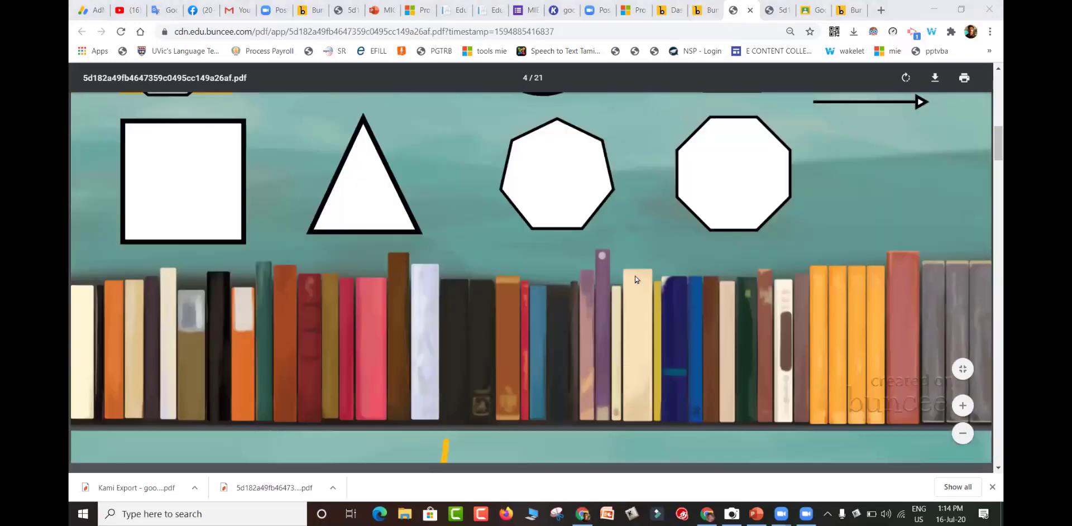
{"action": "scroll", "coordinate": [635, 296], "scroll_direction": "down", "scroll_amount": 2}
{"action": "scroll", "coordinate": [635, 296], "scroll_direction": "down", "scroll_amount": 15}
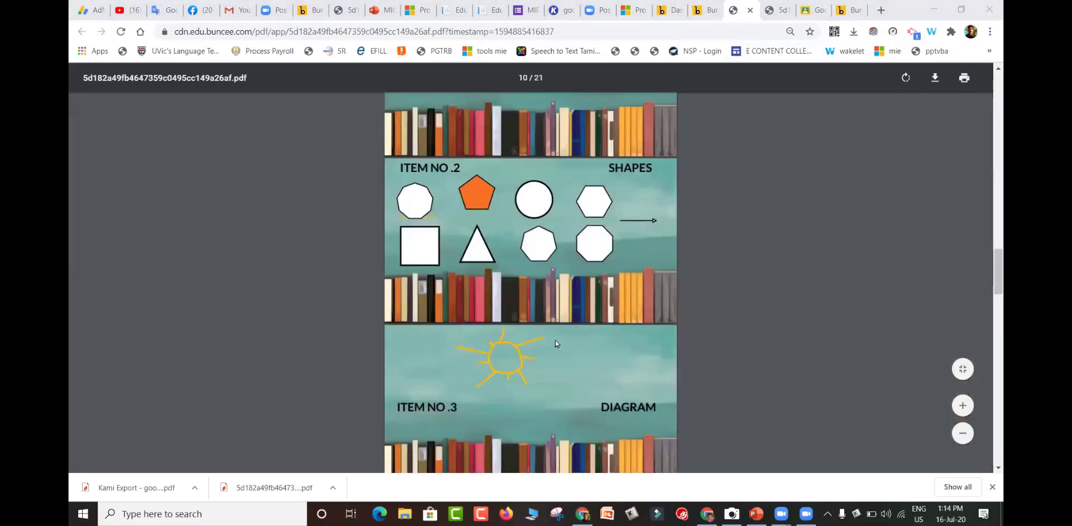
{"action": "scroll", "coordinate": [639, 284], "scroll_direction": "down", "scroll_amount": 10}
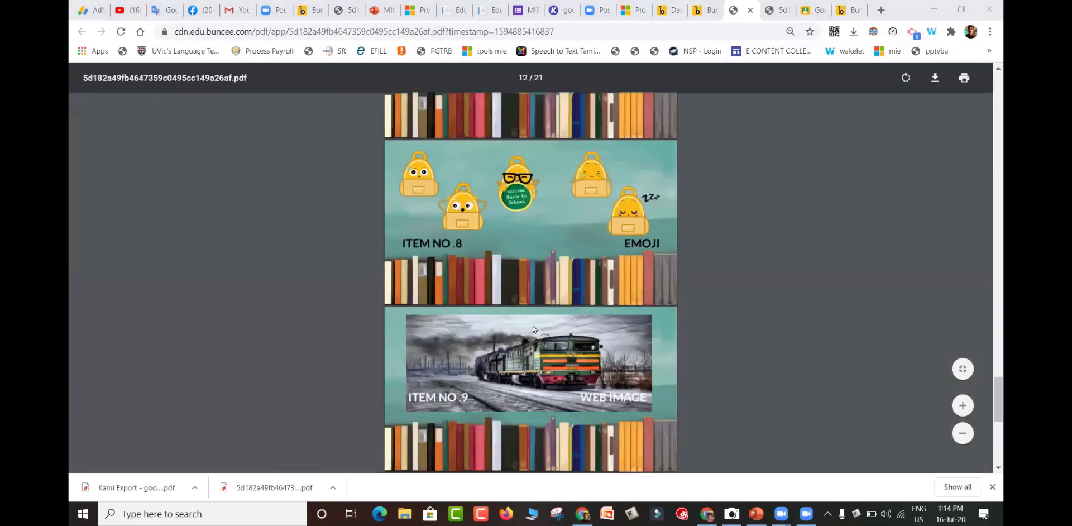
{"action": "scroll", "coordinate": [532, 330], "scroll_direction": "down", "scroll_amount": 5}
{"action": "scroll", "coordinate": [533, 328], "scroll_direction": "down", "scroll_amount": 10}
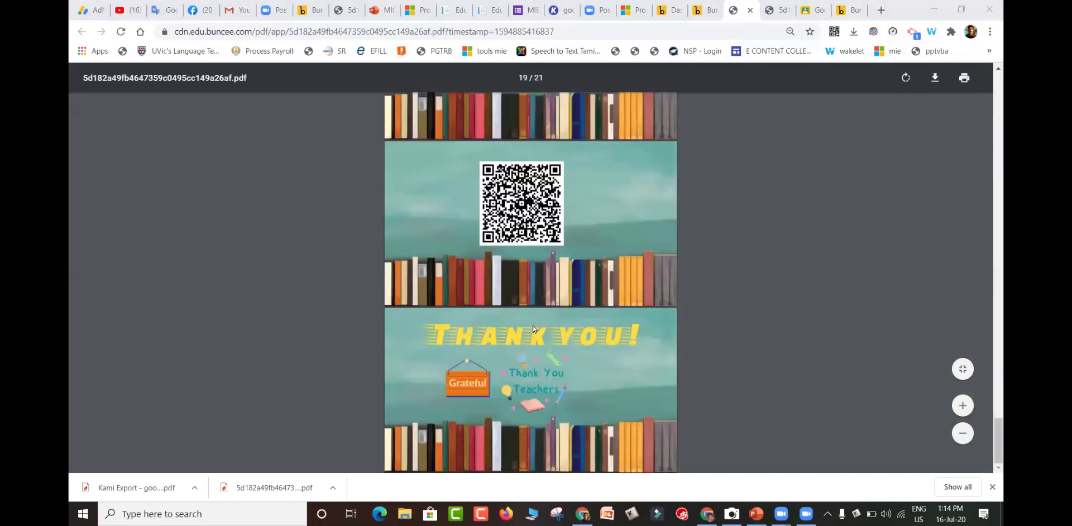
{"action": "scroll", "coordinate": [533, 329], "scroll_direction": "up", "scroll_amount": 3, "text": "ctrl"}
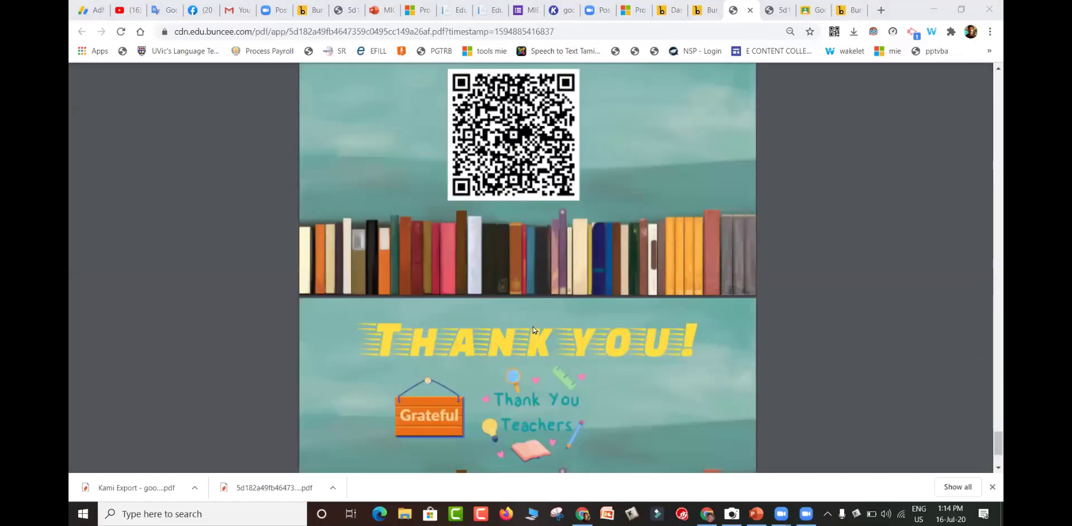
{"action": "scroll", "coordinate": [679, 310], "scroll_direction": "up", "scroll_amount": 1, "text": "ctrl"}
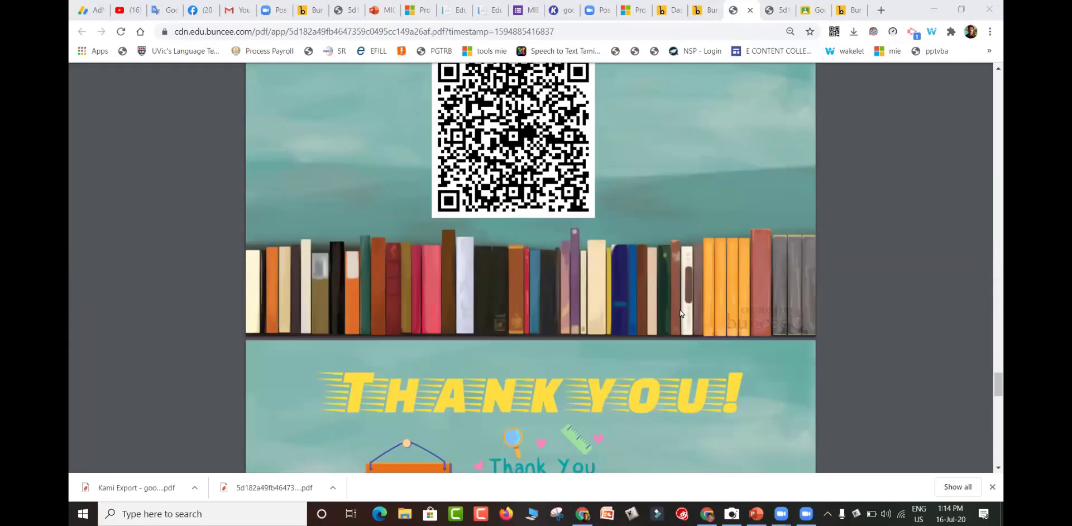
Return to the book-themed presentation's download options and save the page 20 QR code image as a PNG in the Desktop's BUNCEE folder
{"action": "left_click", "coordinate": [703, 5]}
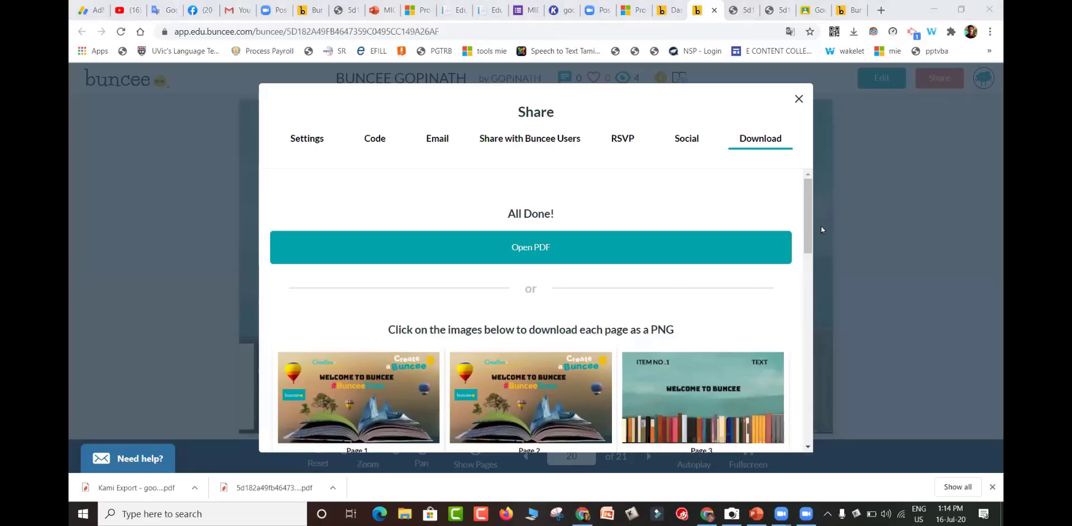
{"action": "scroll", "coordinate": [806, 226], "scroll_direction": "down", "scroll_amount": 1}
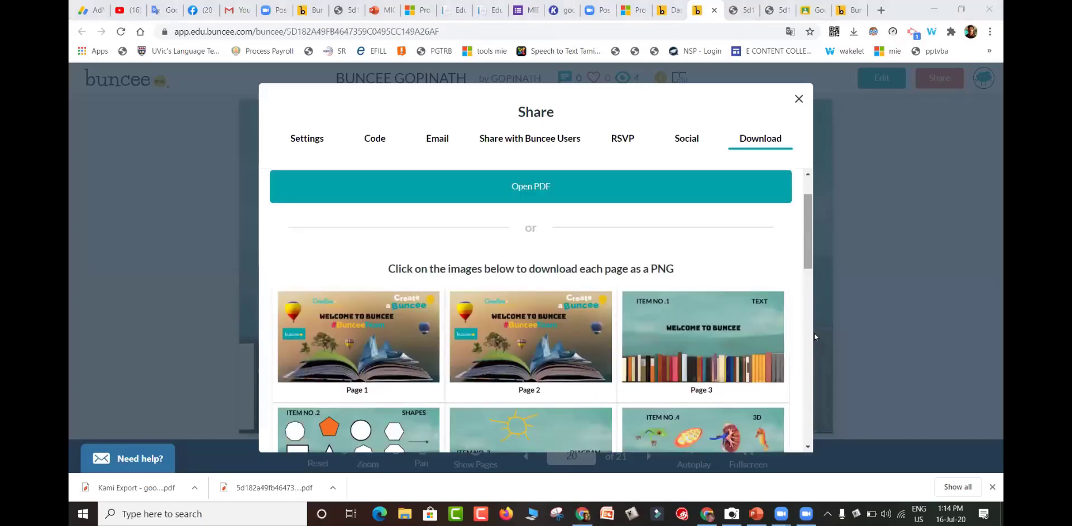
{"action": "scroll", "coordinate": [528, 252], "scroll_direction": "down", "scroll_amount": 7}
{"action": "scroll", "coordinate": [536, 268], "scroll_direction": "down", "scroll_amount": 1}
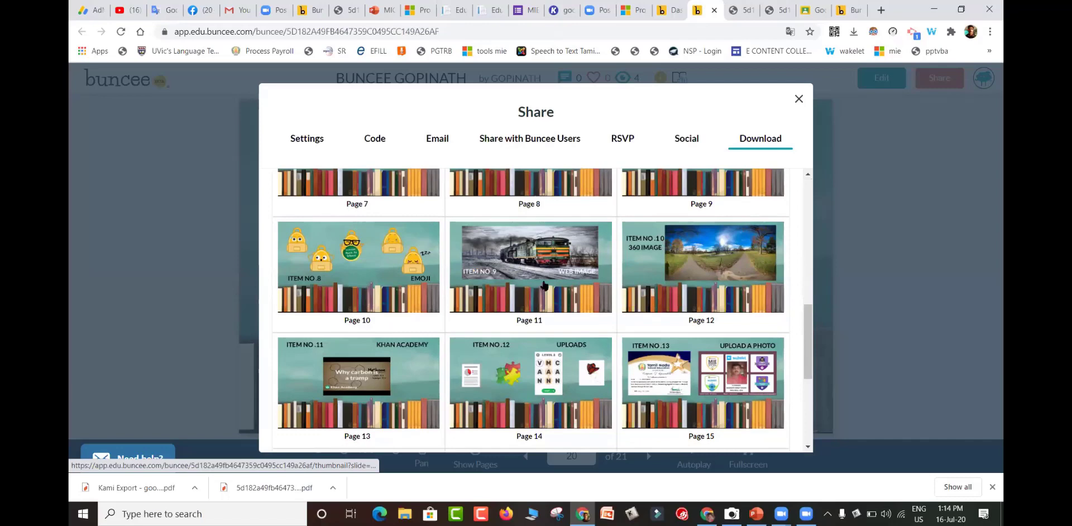
{"action": "left_click", "coordinate": [591, 228]}
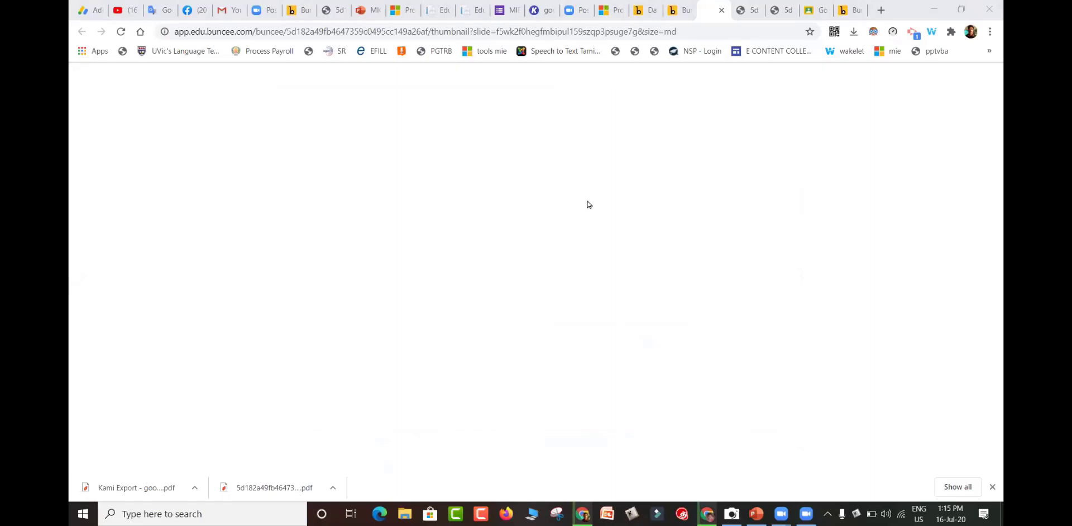
{"action": "key", "text": "alt+Tab"}
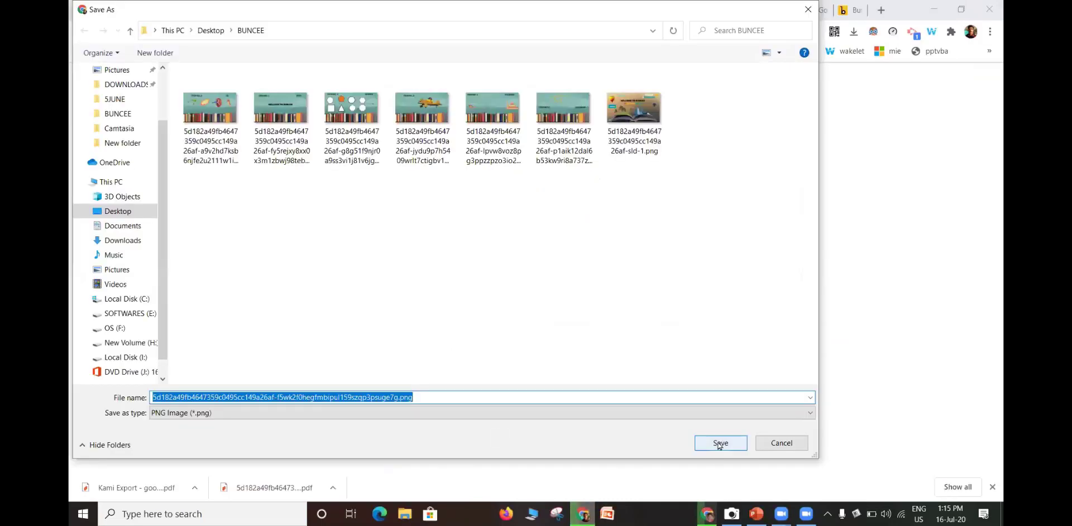
{"action": "left_click", "coordinate": [719, 444]}
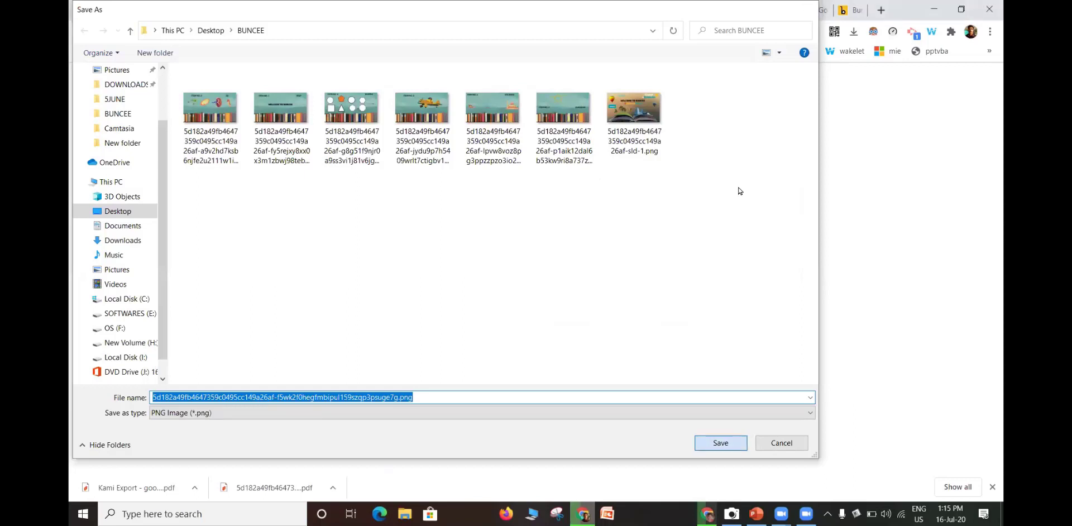
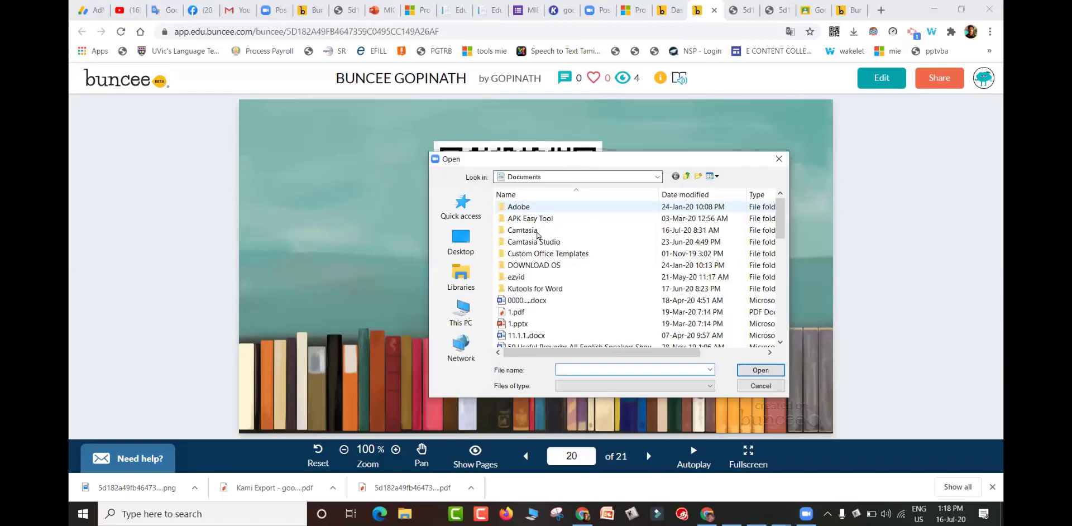
{"action": "left_click", "coordinate": [462, 241]}
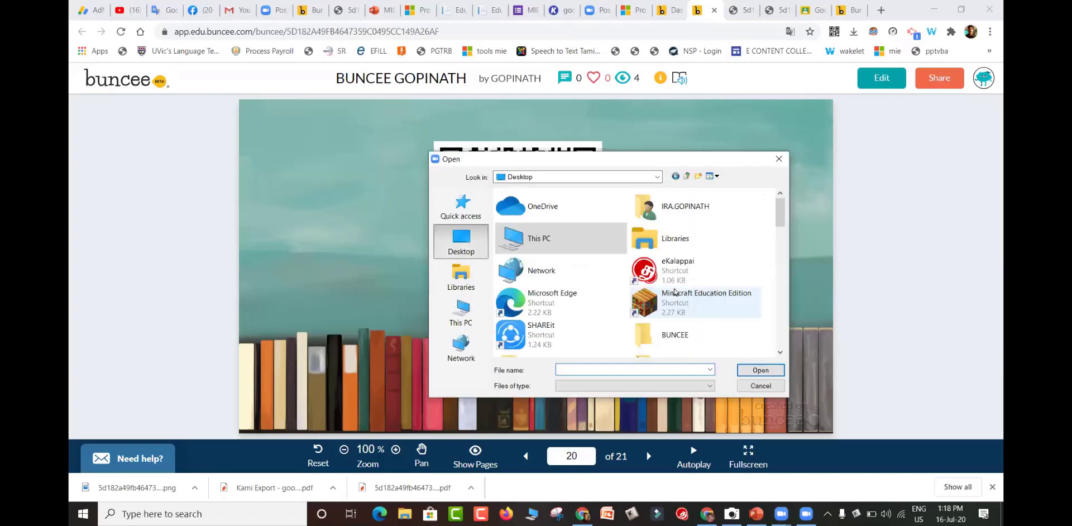
{"action": "left_click", "coordinate": [674, 292]}
{"action": "scroll", "coordinate": [674, 292], "scroll_direction": "down", "scroll_amount": 5}
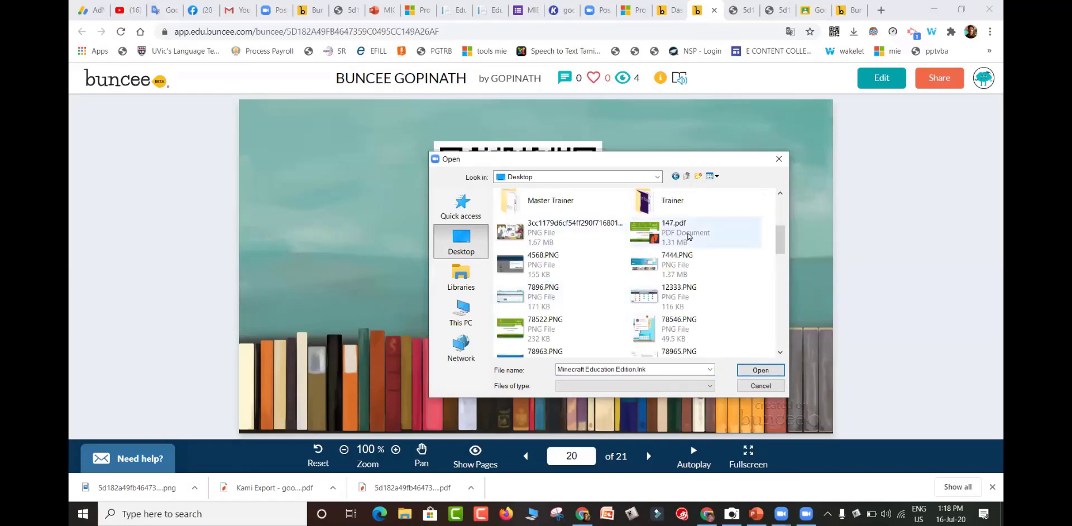
{"action": "left_click", "coordinate": [687, 234]}
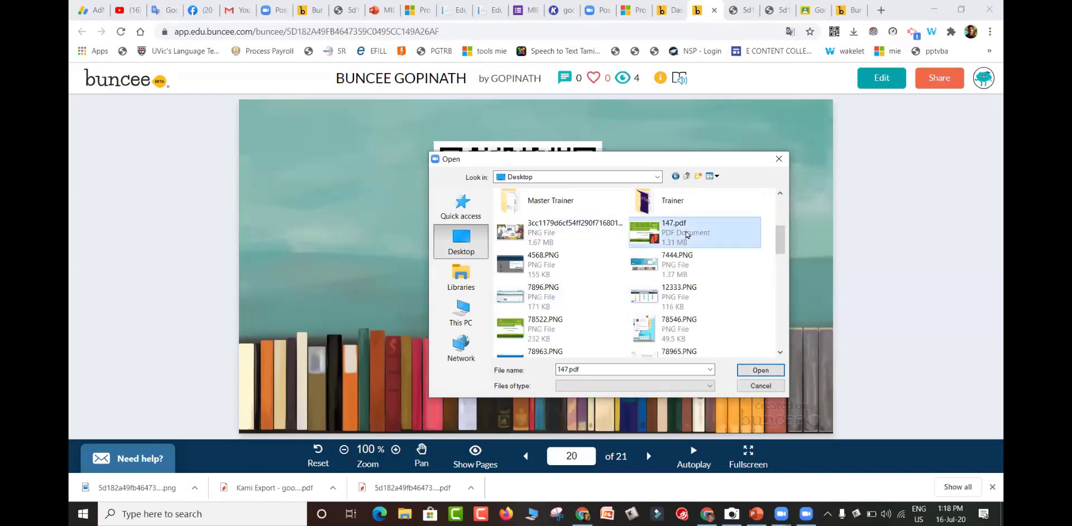
{"action": "scroll", "coordinate": [686, 235], "scroll_direction": "up", "scroll_amount": 3}
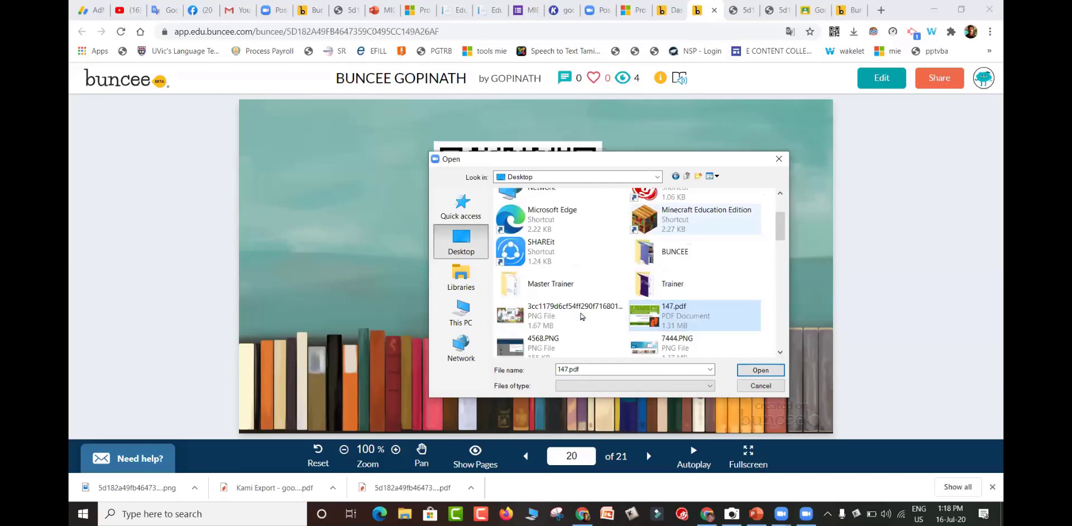
{"action": "left_click", "coordinate": [578, 317]}
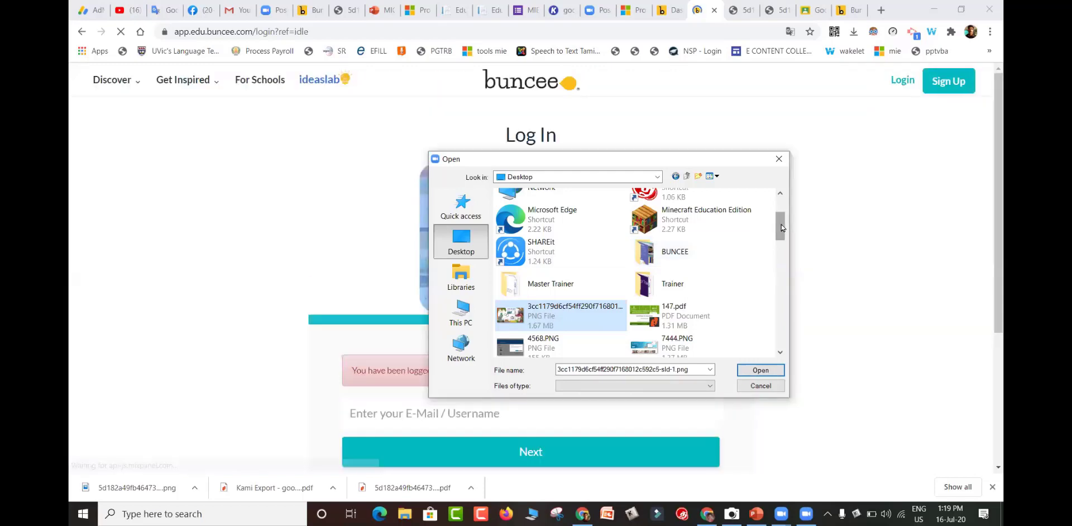
{"action": "left_click_drag", "start_coordinate": [782, 226], "coordinate": [784, 305]}
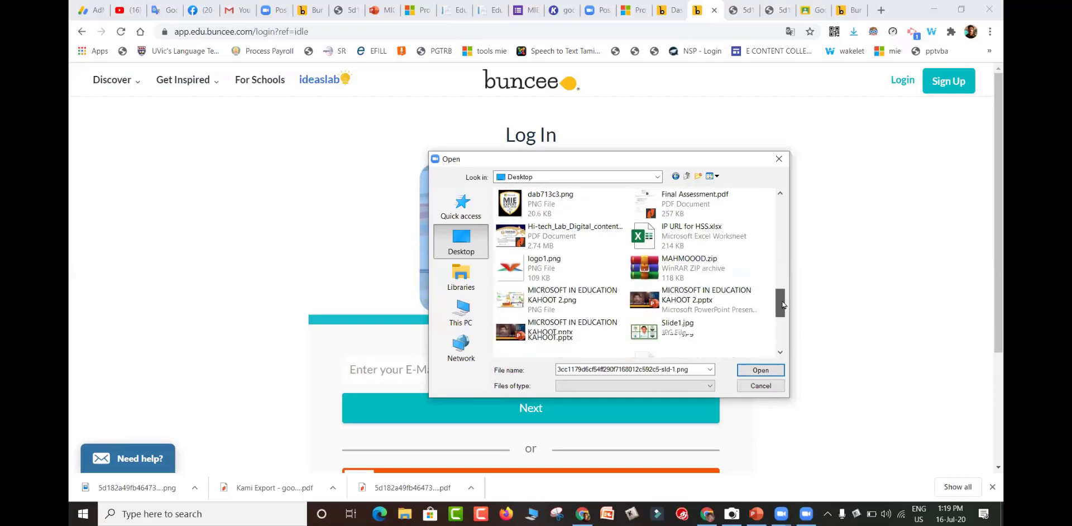
{"action": "left_click", "coordinate": [646, 311]}
{"action": "left_click", "coordinate": [564, 302]}
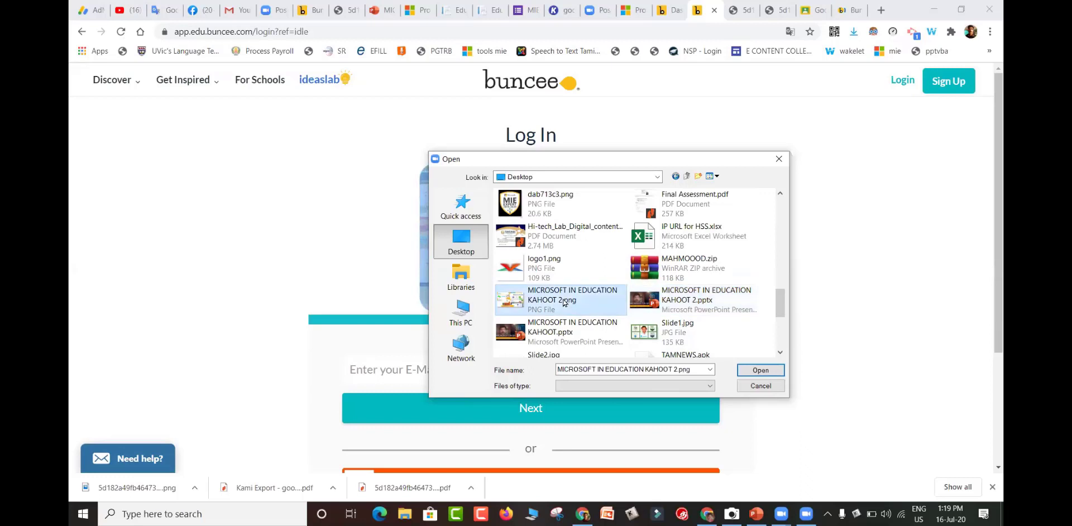
{"action": "scroll", "coordinate": [762, 315], "scroll_direction": "down", "scroll_amount": 1}
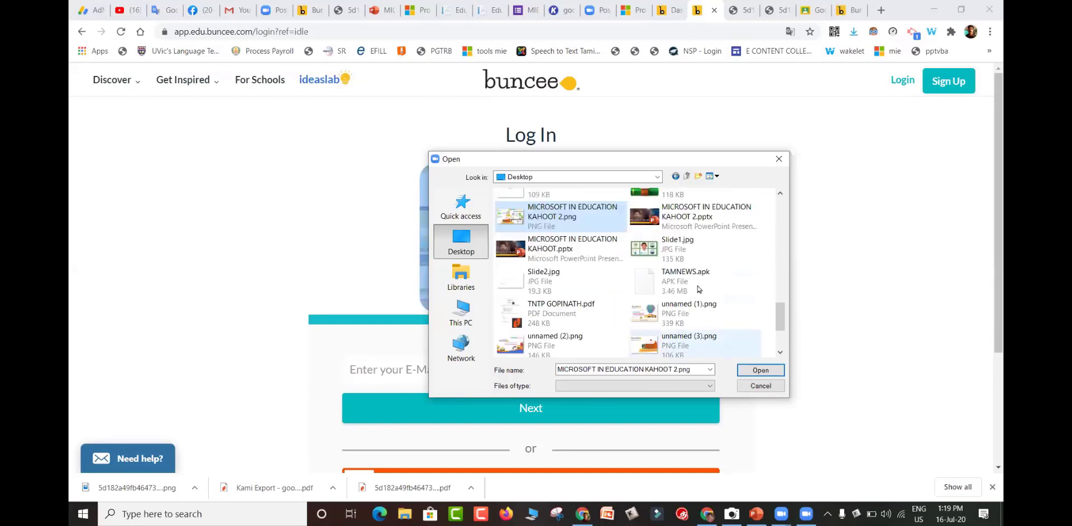
{"action": "left_click", "coordinate": [698, 225]}
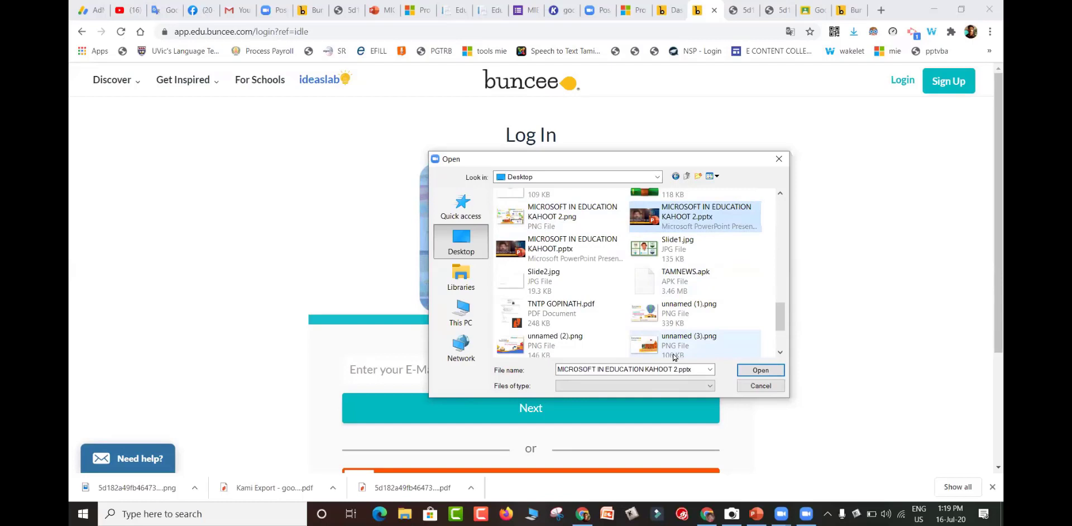
{"action": "scroll", "coordinate": [676, 335], "scroll_direction": "up", "scroll_amount": 10}
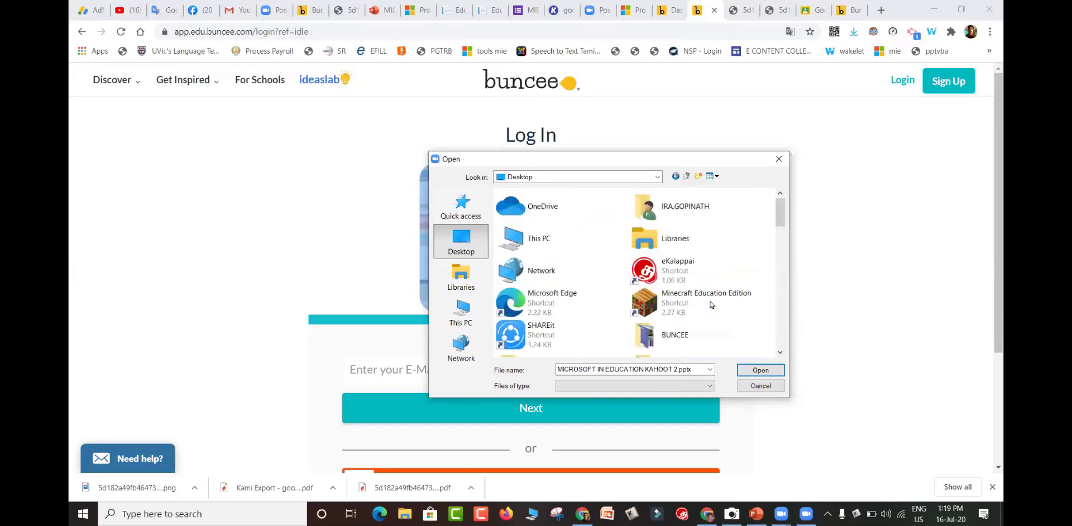
{"action": "left_click", "coordinate": [680, 298]}
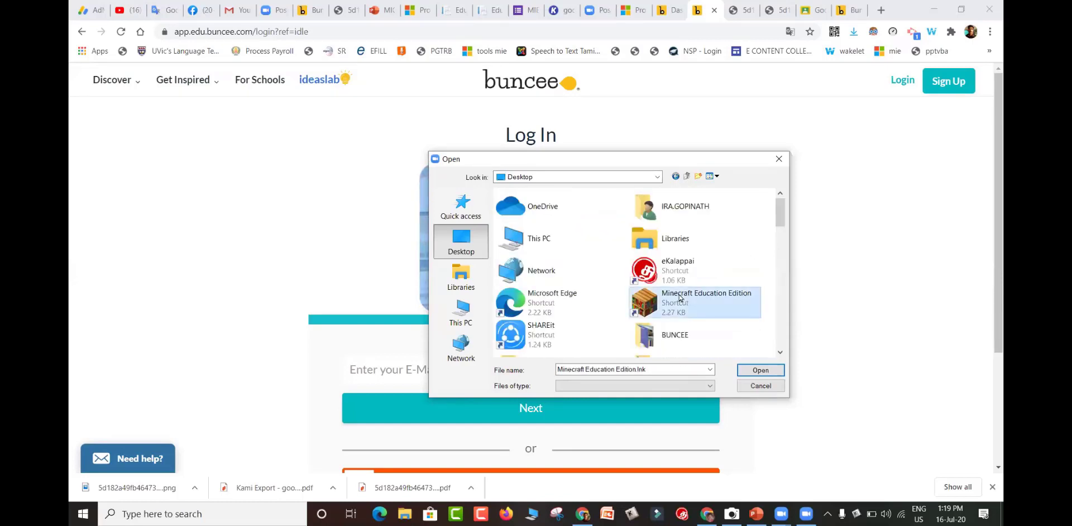
{"action": "scroll", "coordinate": [680, 298], "scroll_direction": "down", "scroll_amount": 1}
{"action": "scroll", "coordinate": [680, 299], "scroll_direction": "up", "scroll_amount": 1}
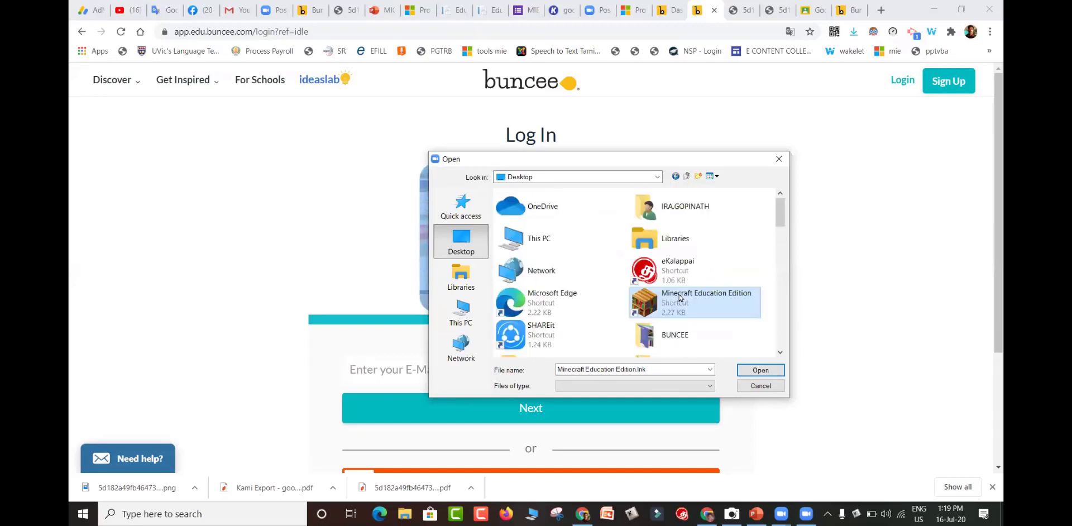
{"action": "key", "text": "Up"}
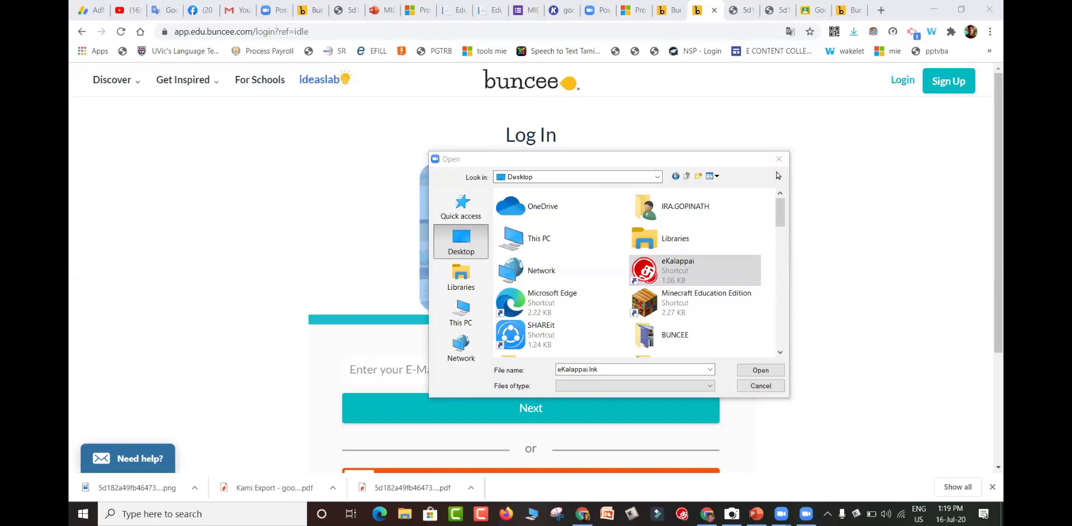
{"action": "left_click", "coordinate": [777, 158]}
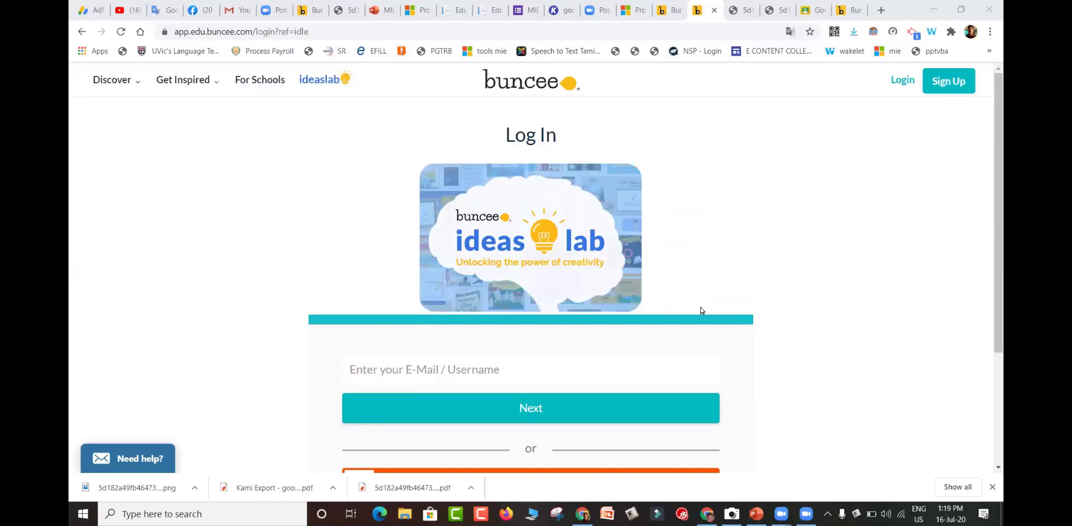